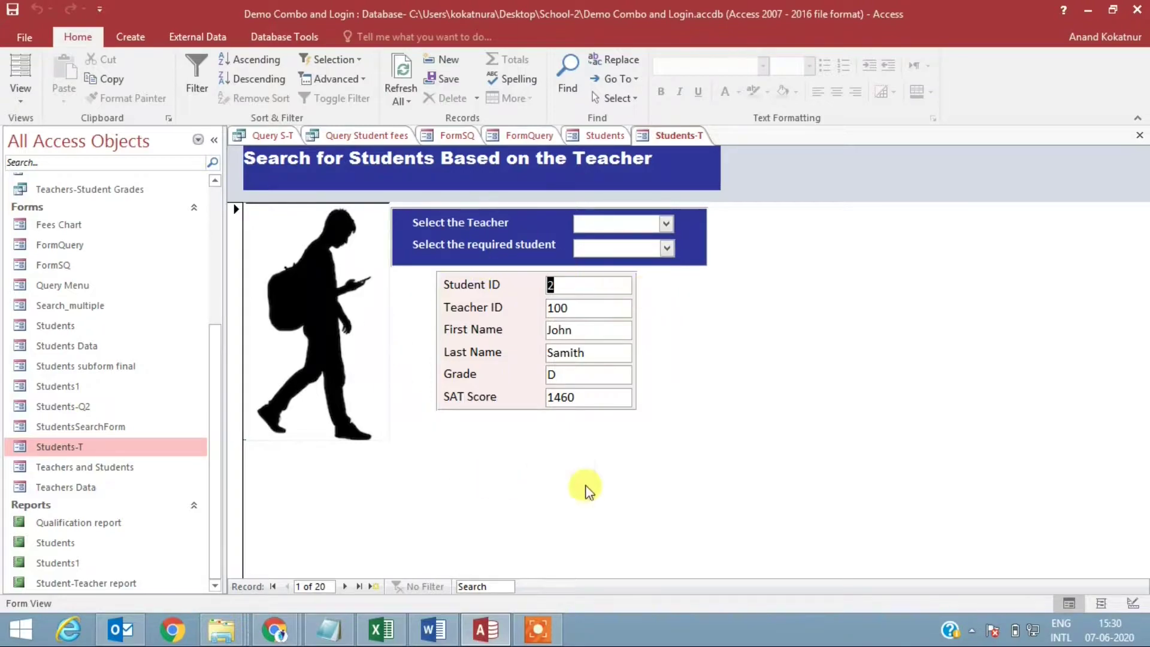
# Step: Filter to teacher 200 and load student Jennie's record (ID 9, Grade D, SAT 1250)
pyautogui.click(666, 224)
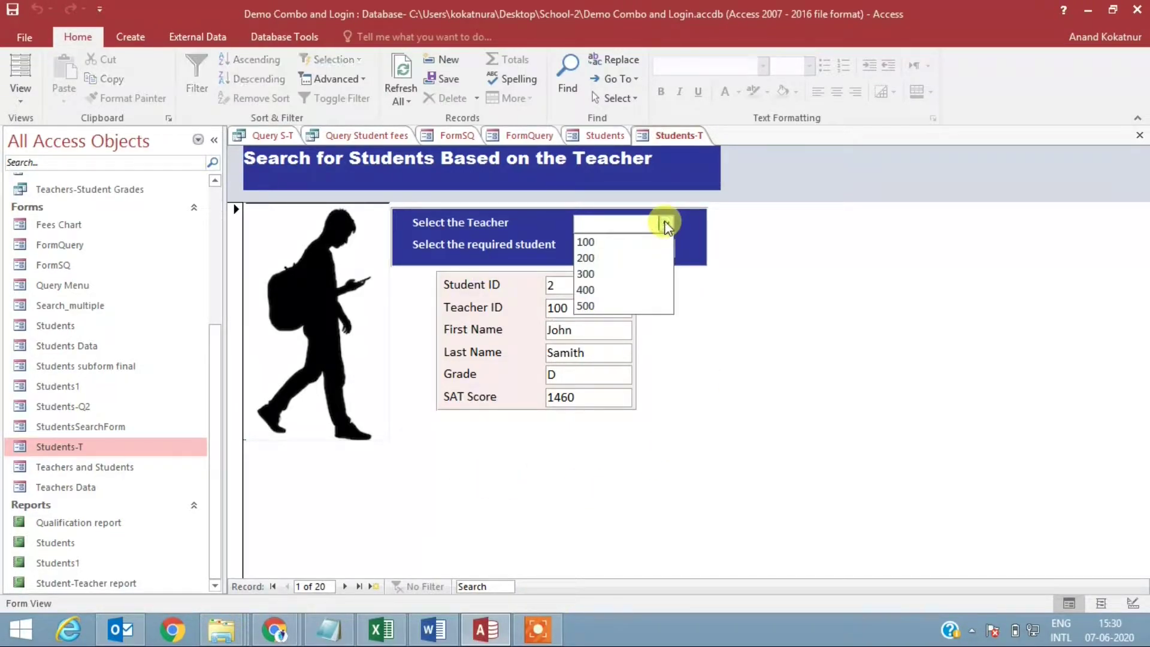
pyautogui.click(593, 262)
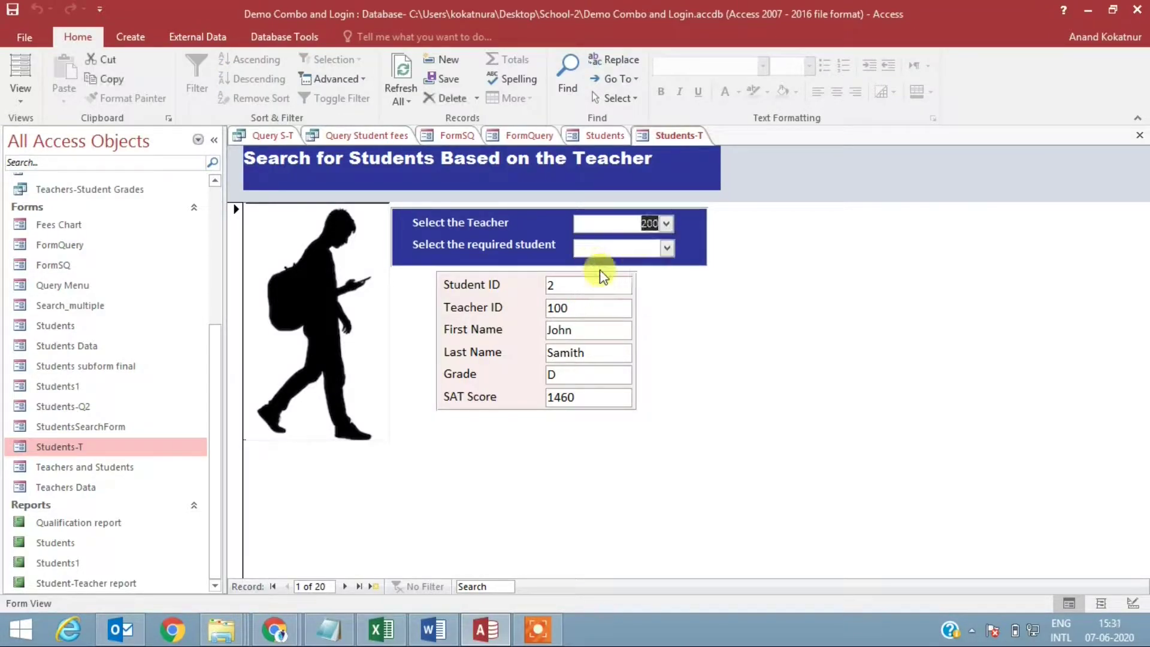
pyautogui.click(668, 248)
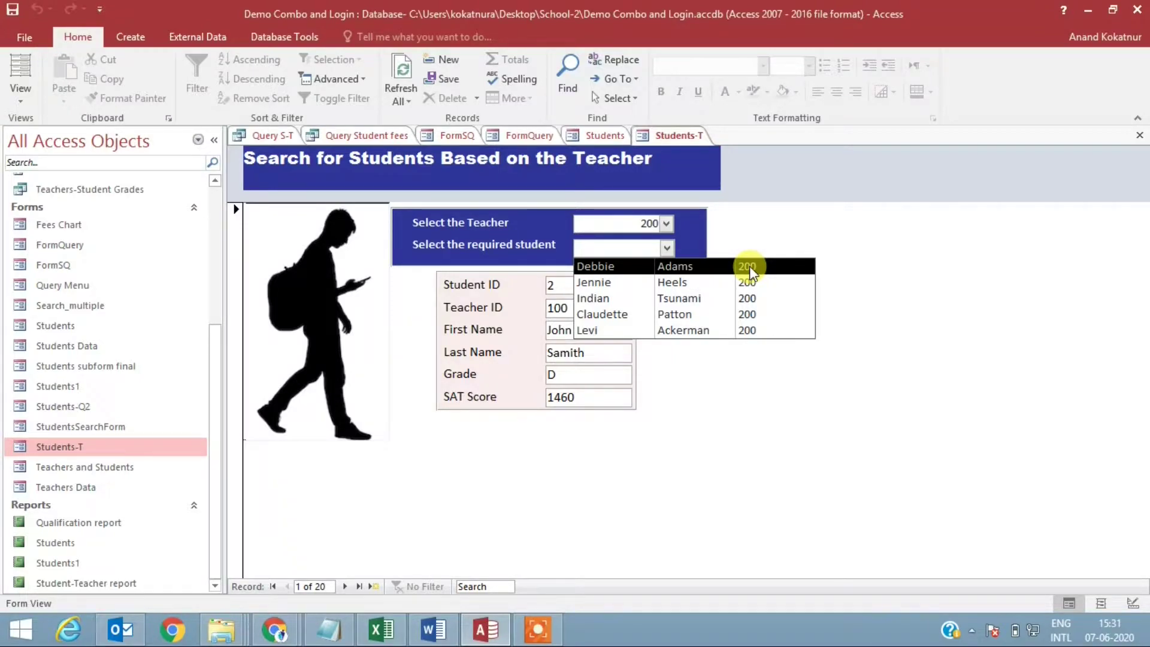
pyautogui.click(606, 282)
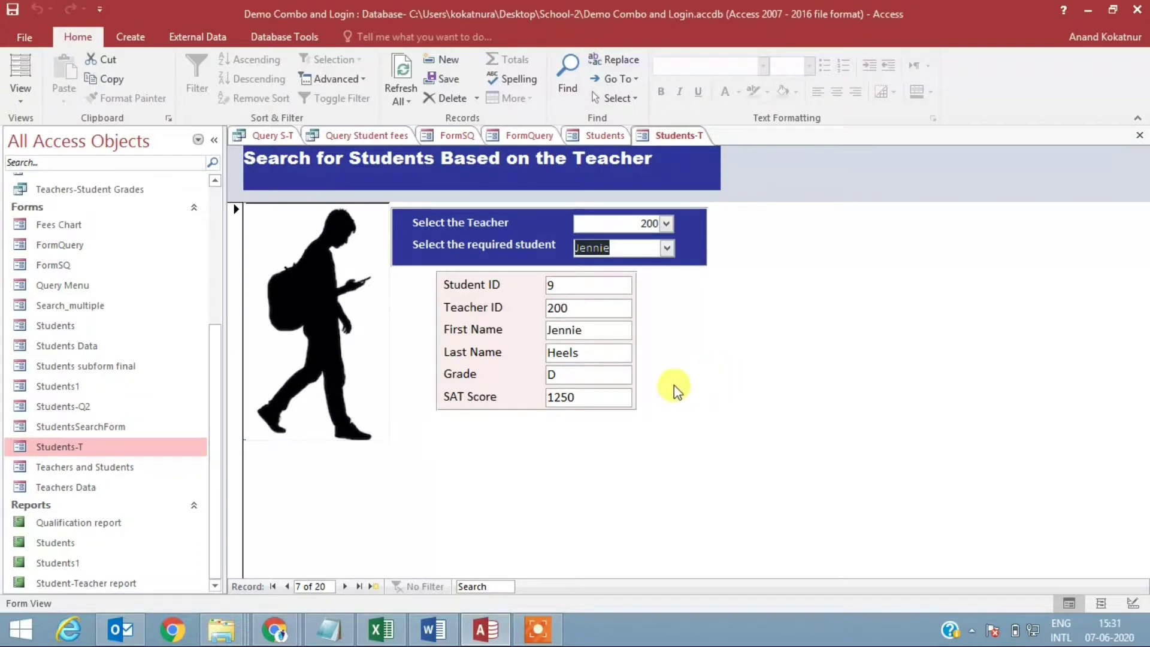
# Step: Save the Students-T changes and close all open forms and queries
pyautogui.click(1139, 136)
pyautogui.click(511, 361)
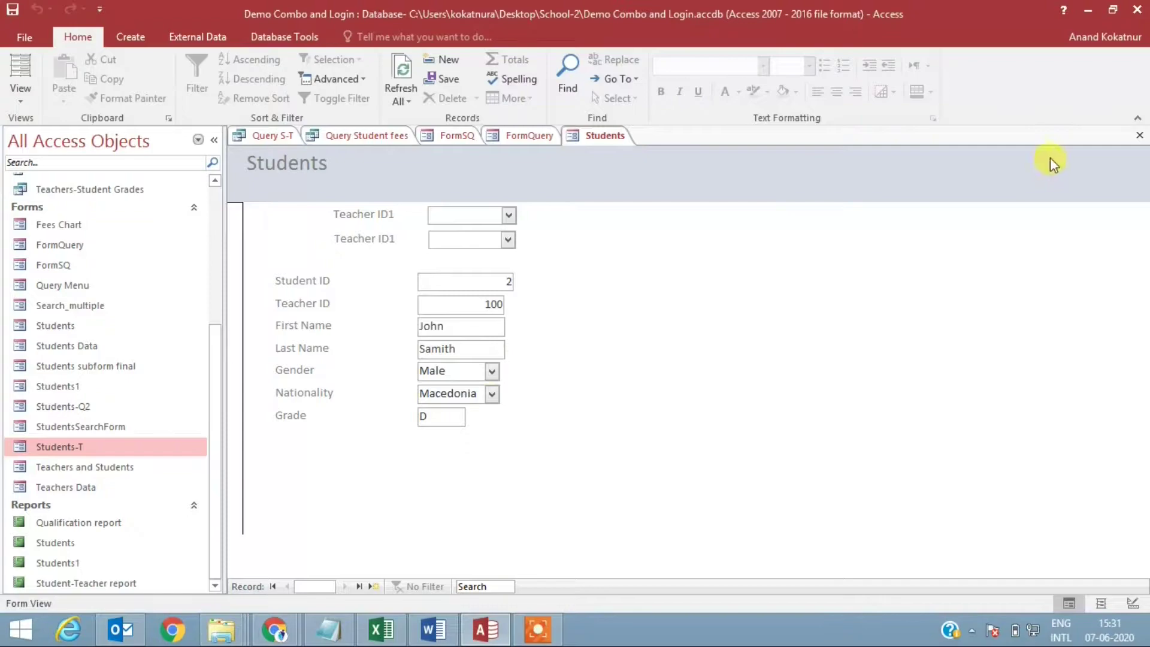
pyautogui.click(1139, 135)
pyautogui.click(1140, 136)
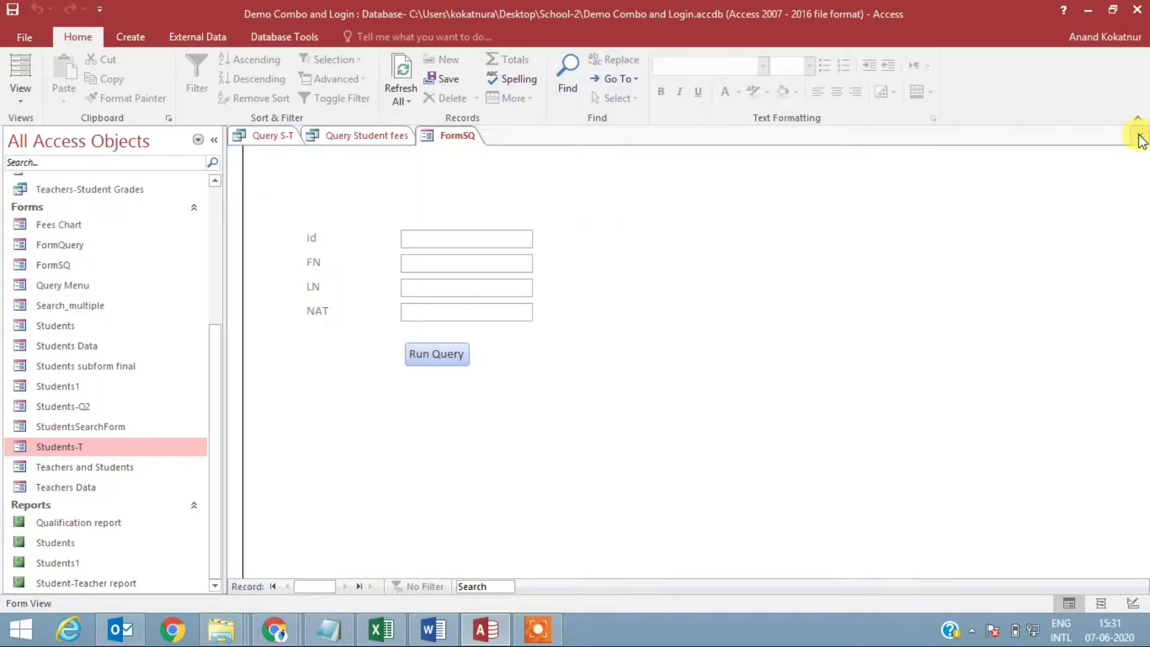
pyautogui.click(1139, 136)
pyautogui.click(1139, 135)
pyautogui.click(1140, 136)
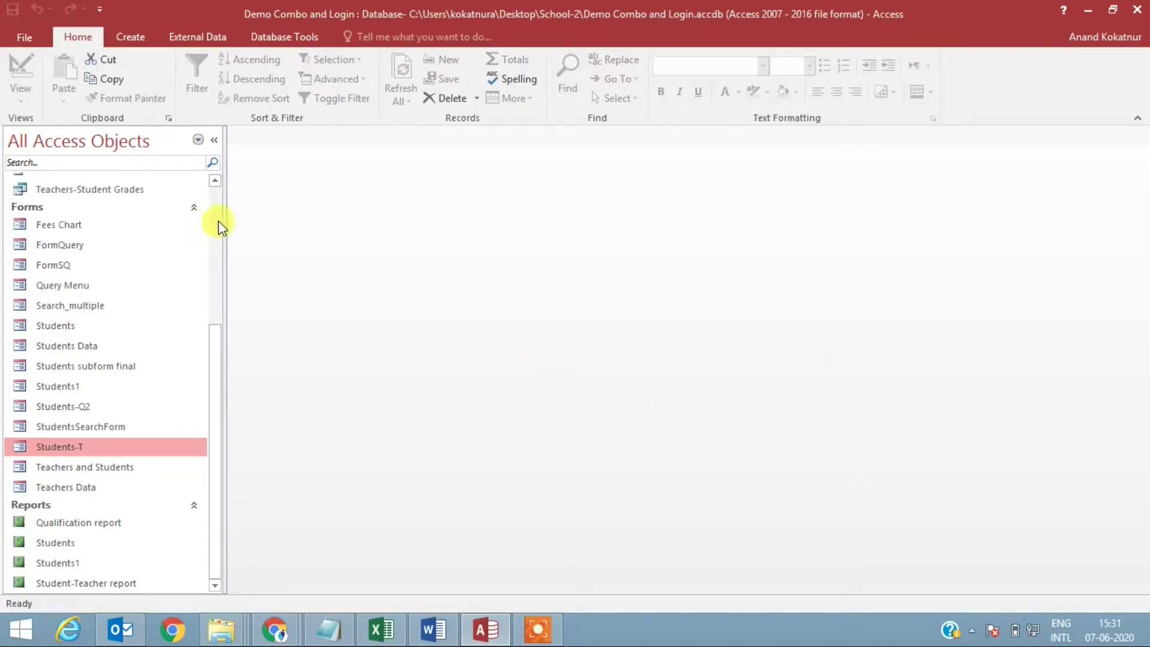
# Step: Start the Form Wizard and add Student ID, Teacher ID, First Name, Nationality, Last Name and Grade
pyautogui.click(131, 37)
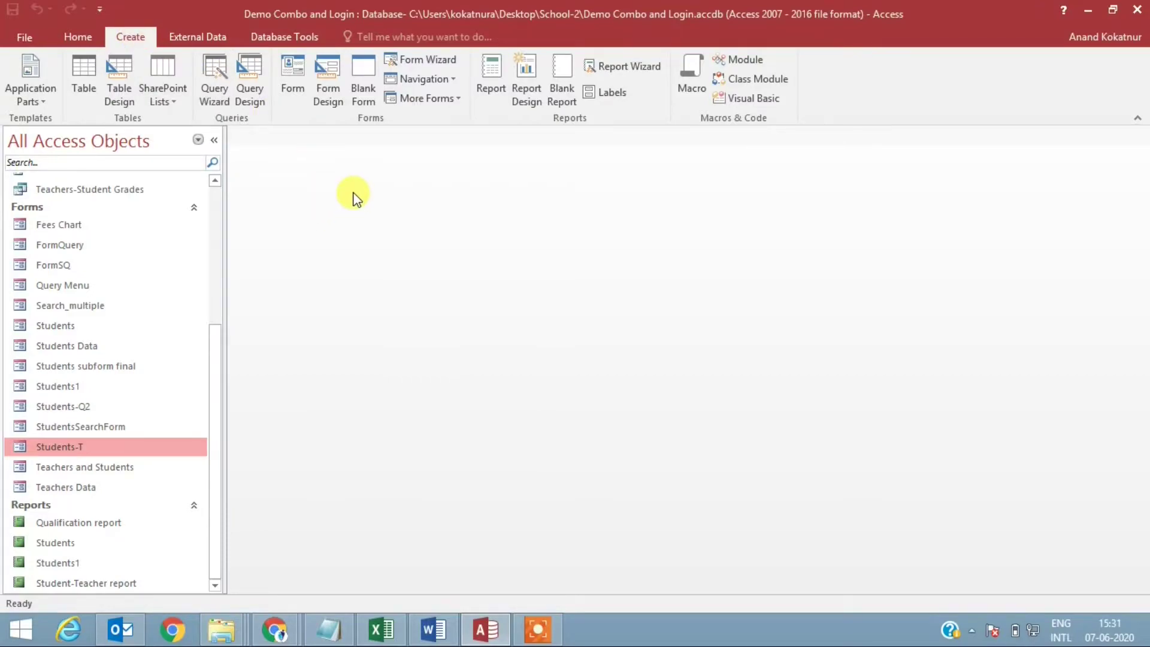
pyautogui.click(413, 59)
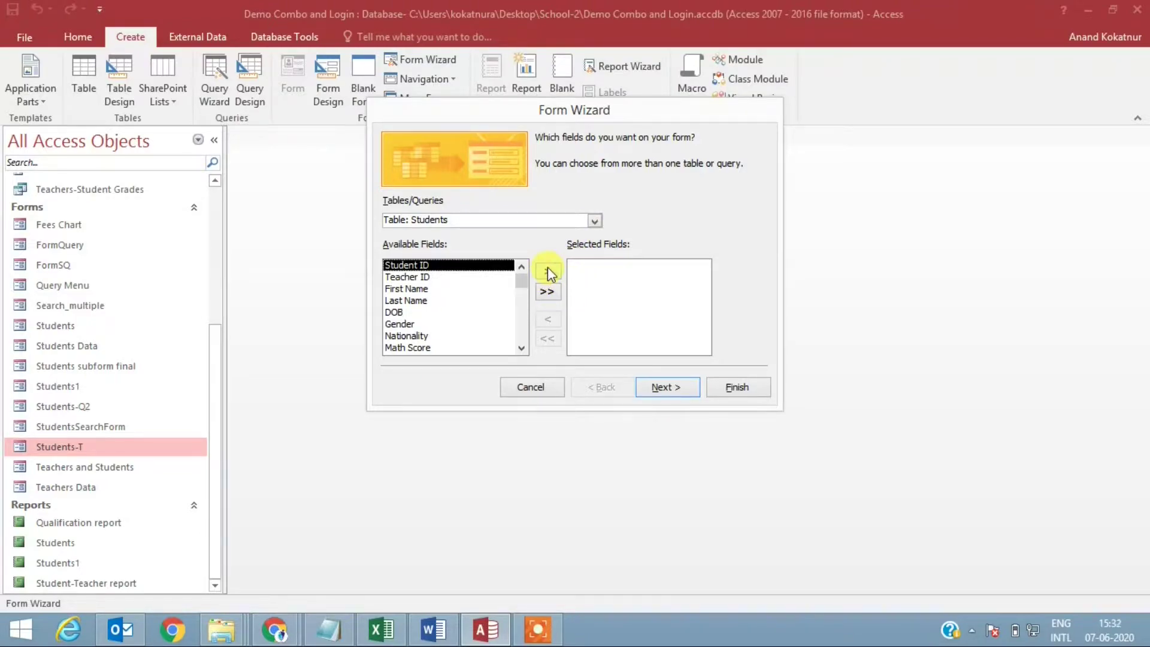
pyautogui.click(548, 271)
pyautogui.click(547, 271)
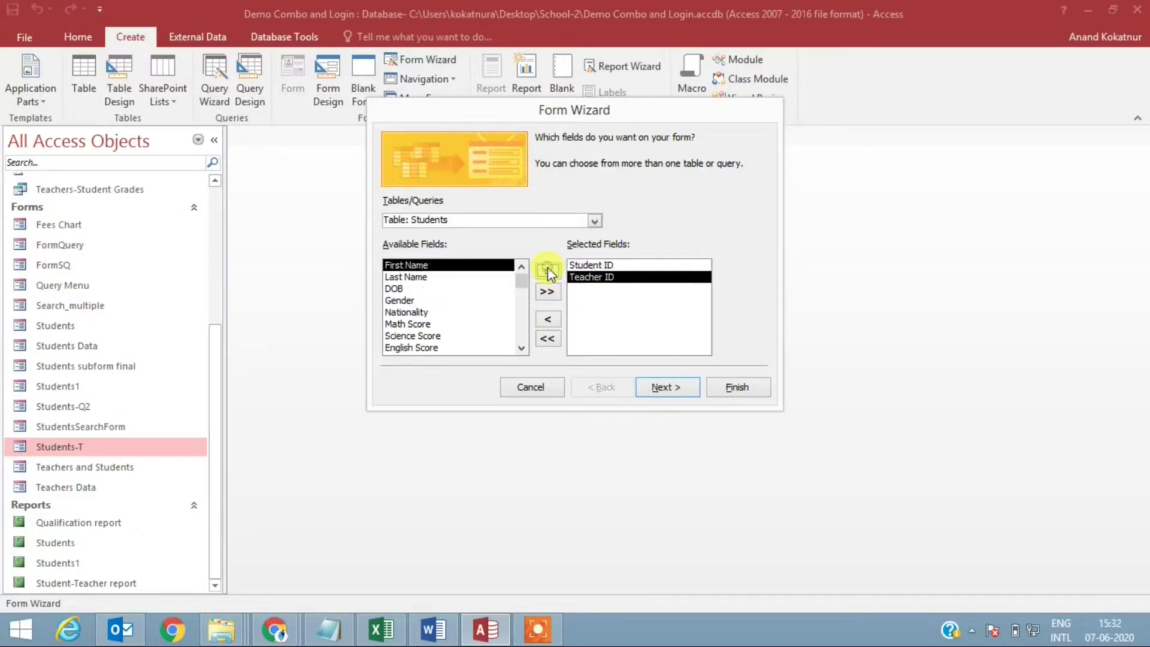
pyautogui.click(547, 271)
pyautogui.click(548, 270)
pyautogui.click(458, 287)
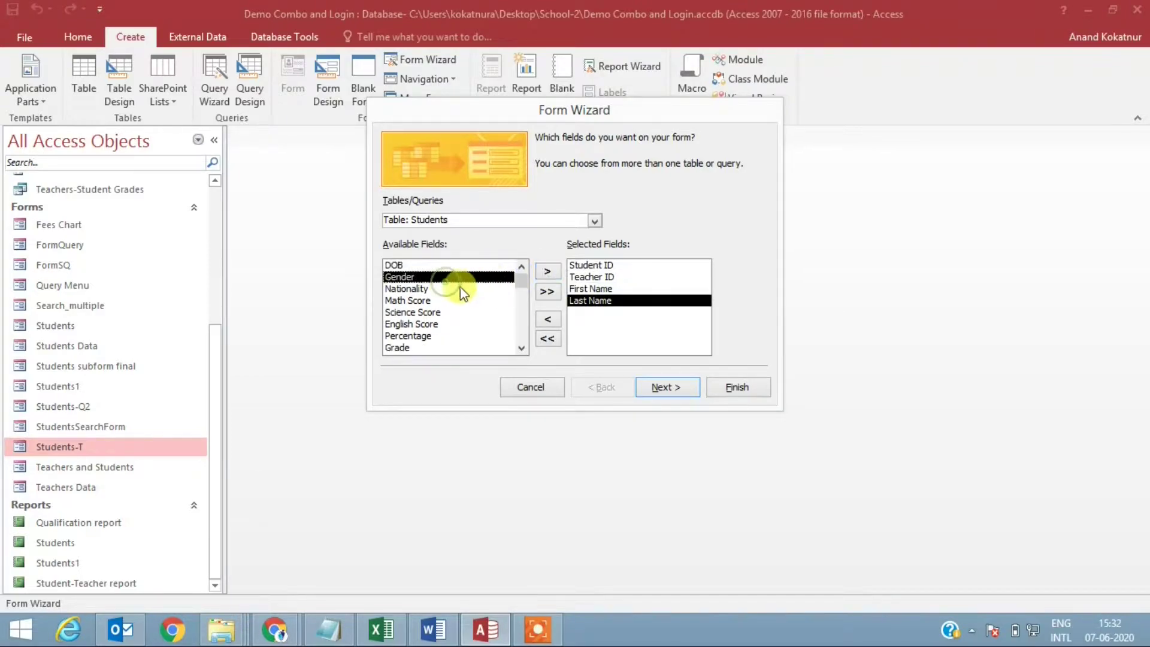
pyautogui.click(547, 271)
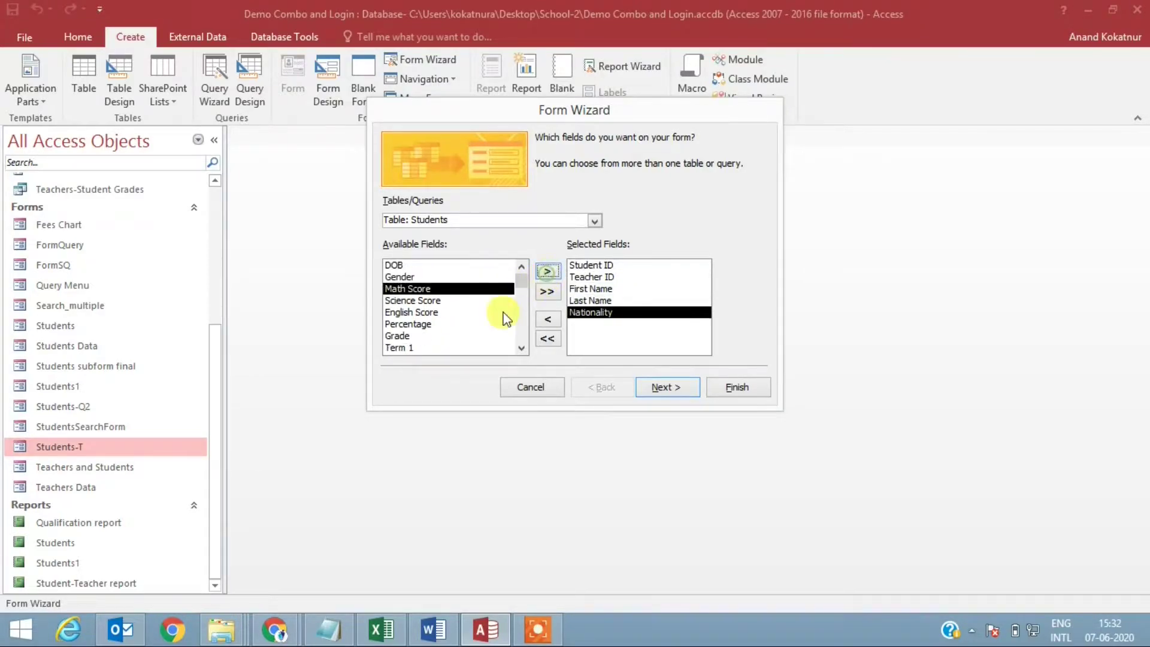
pyautogui.click(412, 335)
pyautogui.click(546, 272)
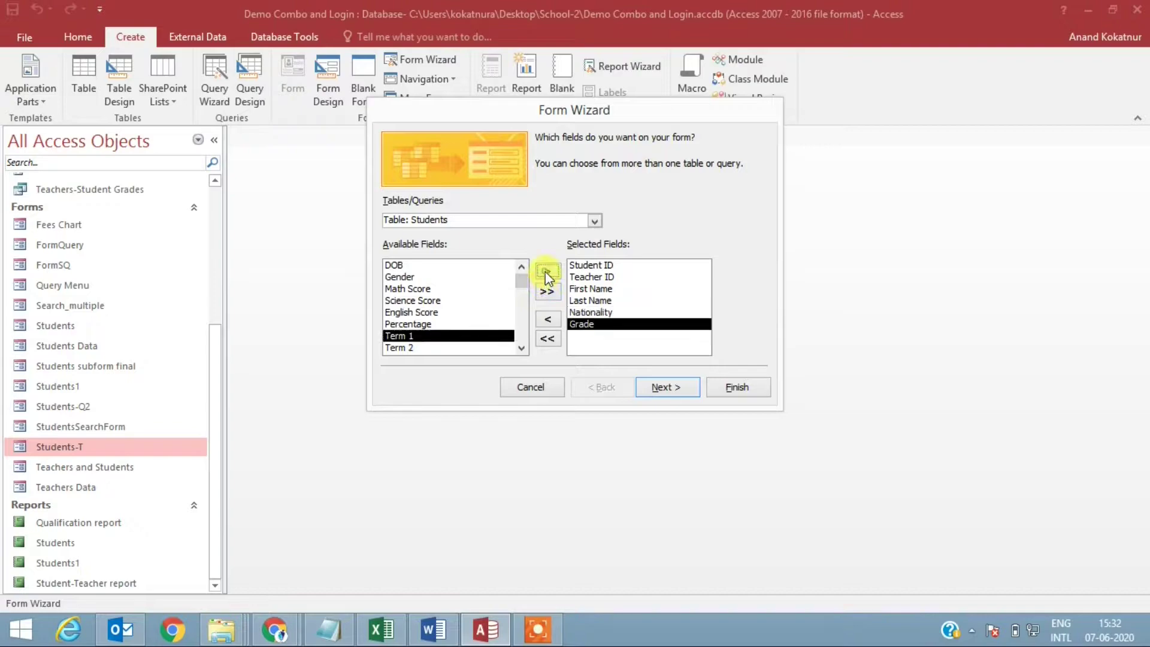
# Step: Choose the Columnar layout, title the form StudentsTemp and open it for design changes
pyautogui.click(668, 390)
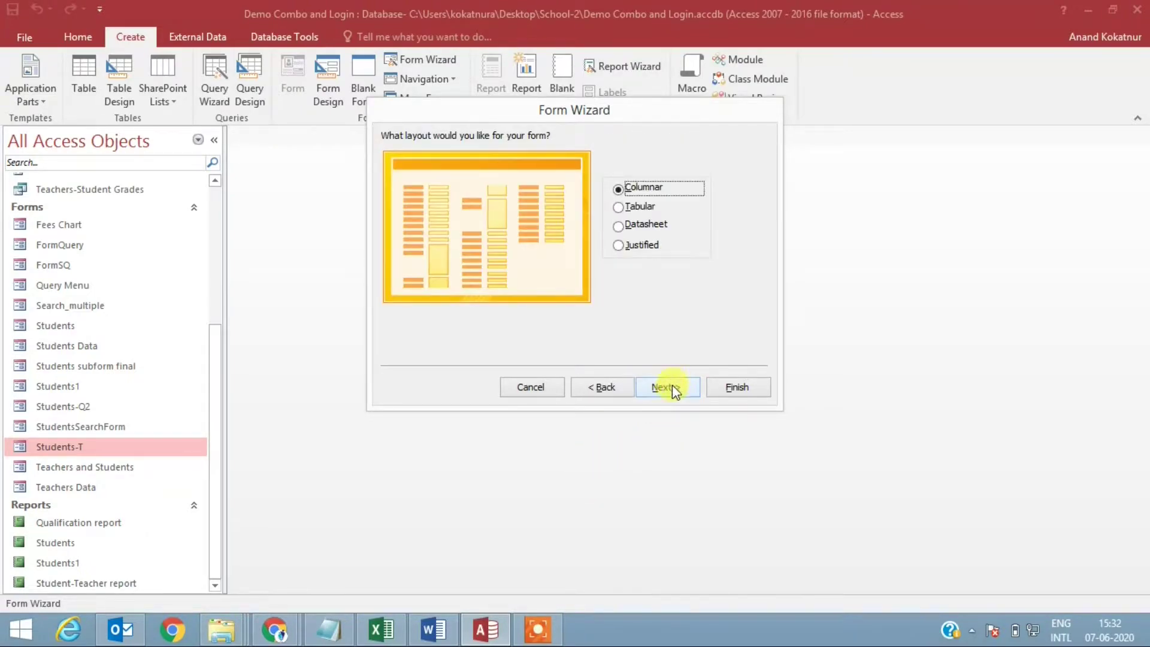
pyautogui.click(670, 387)
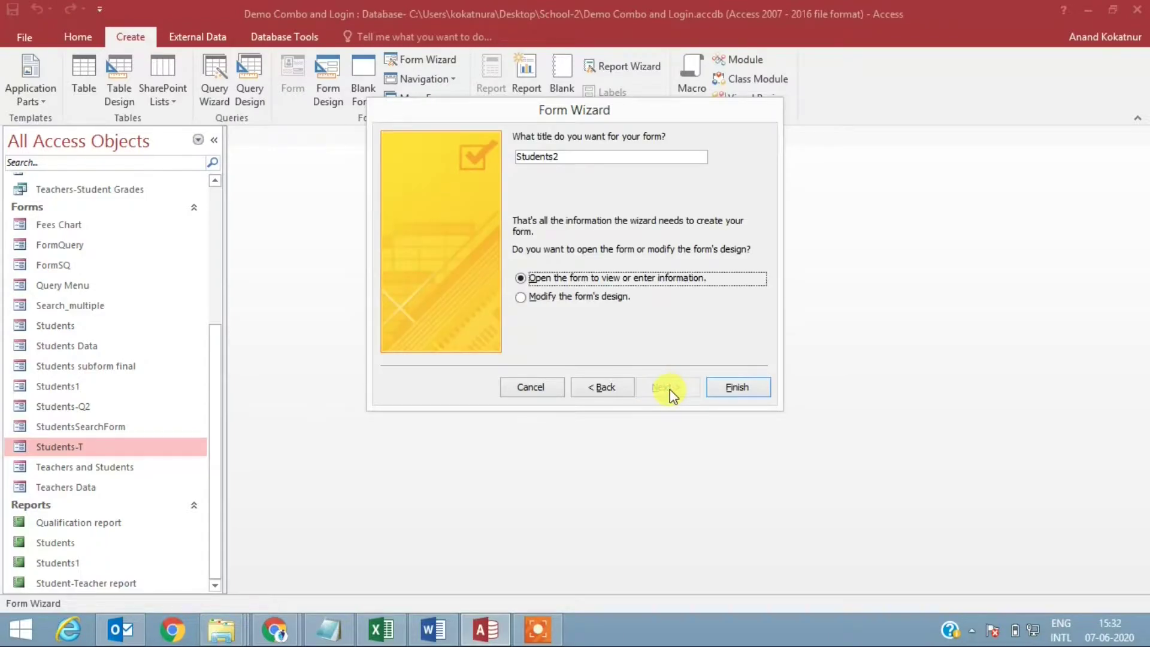
pyautogui.click(602, 155)
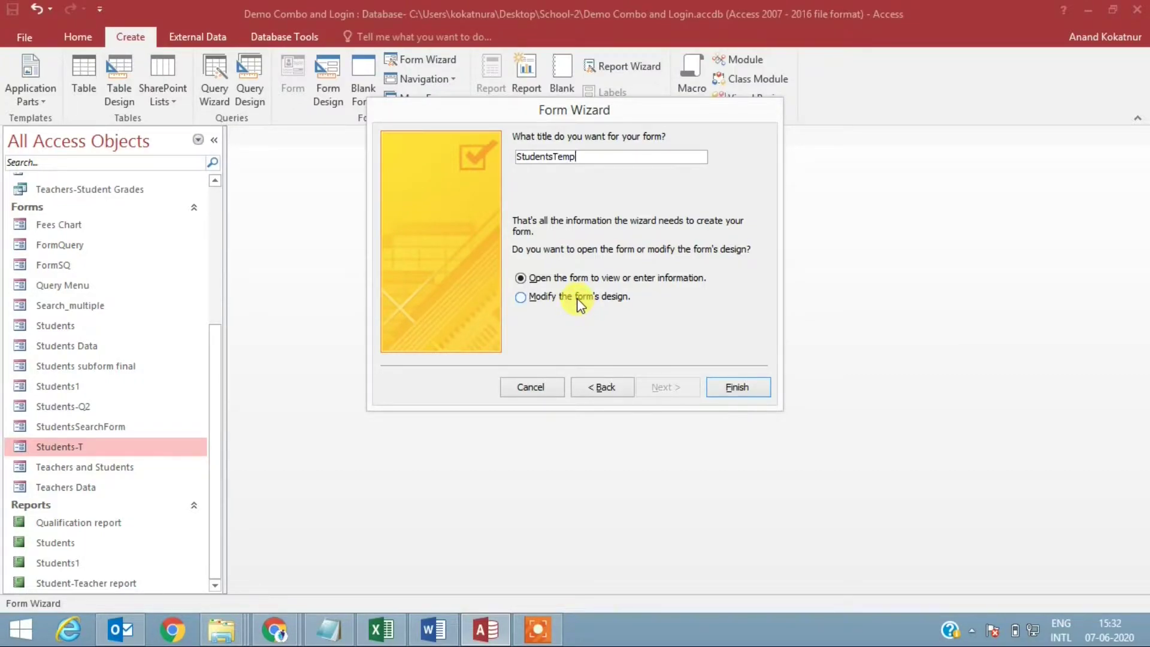
pyautogui.click(577, 298)
# Step: Finish the wizard, enlarge the Detail section and group all controls into a stacked layout
pyautogui.click(738, 386)
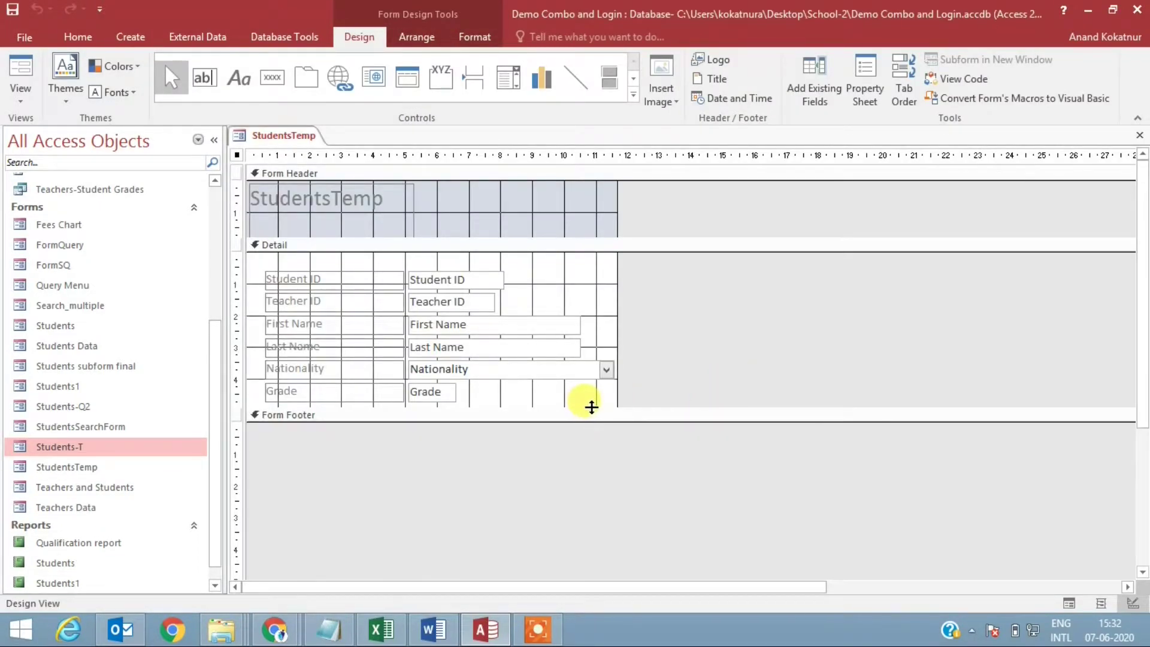
pyautogui.moveTo(590, 407); pyautogui.dragTo(590, 496)
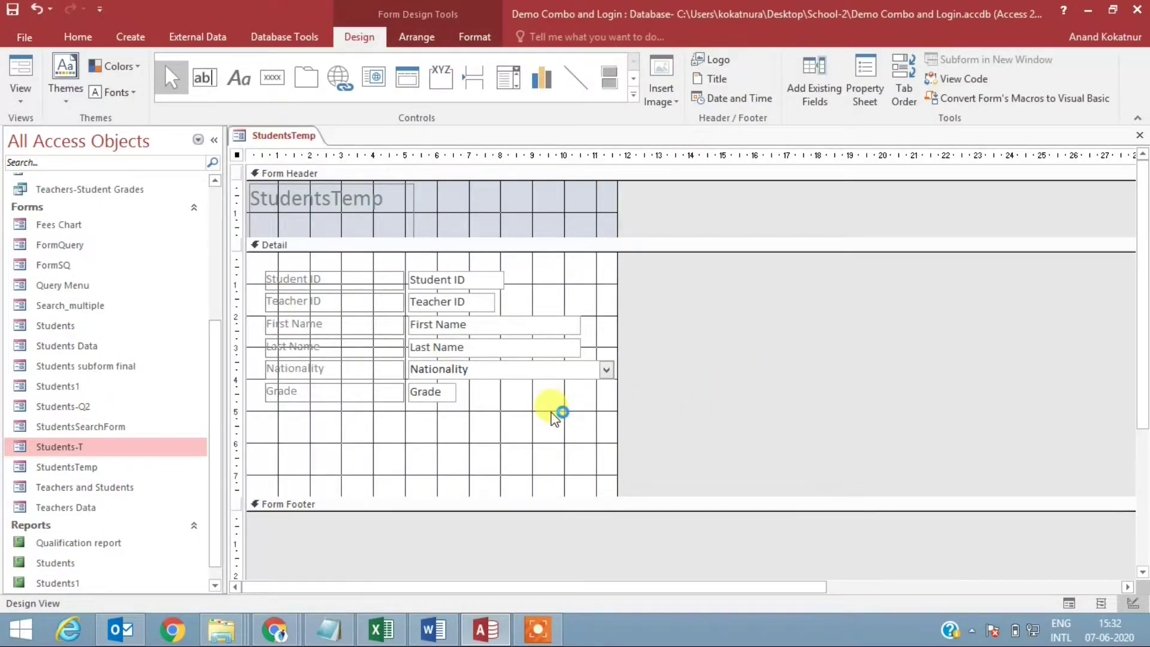
pyautogui.moveTo(551, 413); pyautogui.dragTo(378, 324)
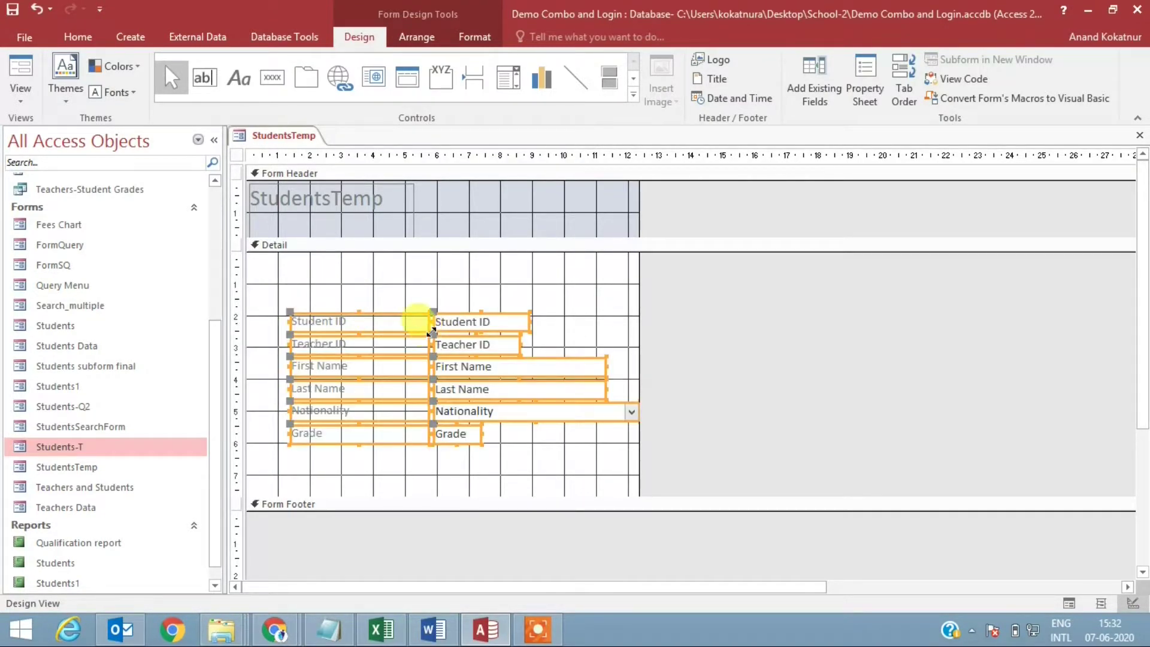
pyautogui.hotkey('ctrl', 'alt', 's')
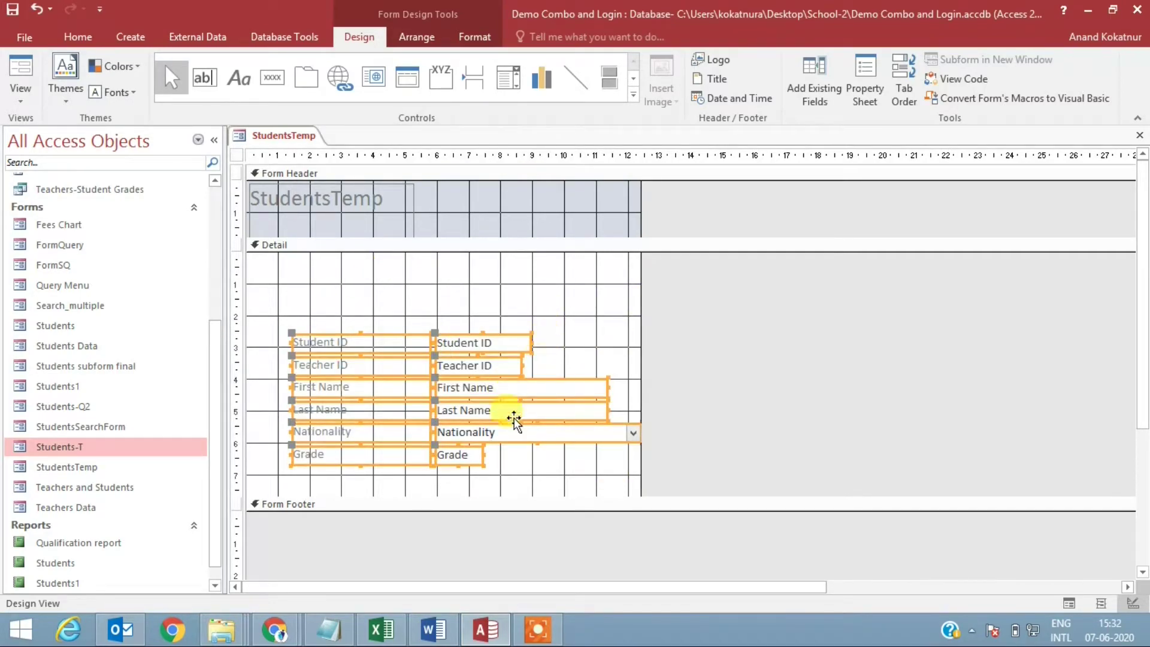
pyautogui.click(546, 476)
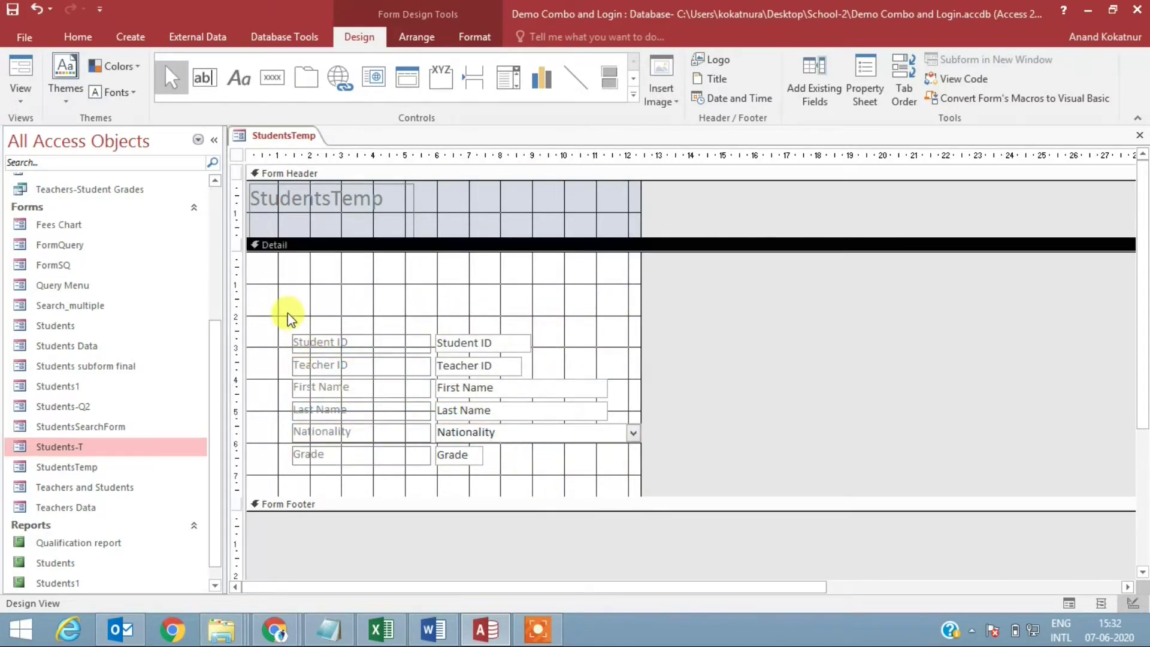
# Step: Make the text of all stacked labels and fields black
pyautogui.moveTo(286, 314); pyautogui.dragTo(611, 476)
pyautogui.click(82, 35)
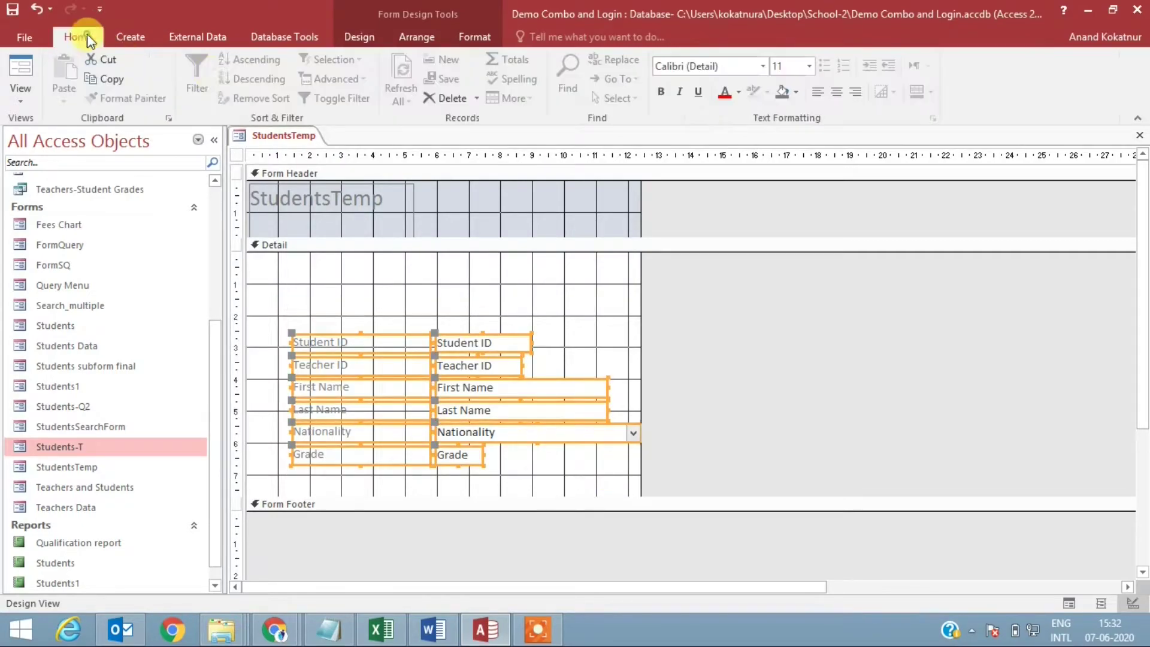
pyautogui.click(738, 93)
pyautogui.click(737, 149)
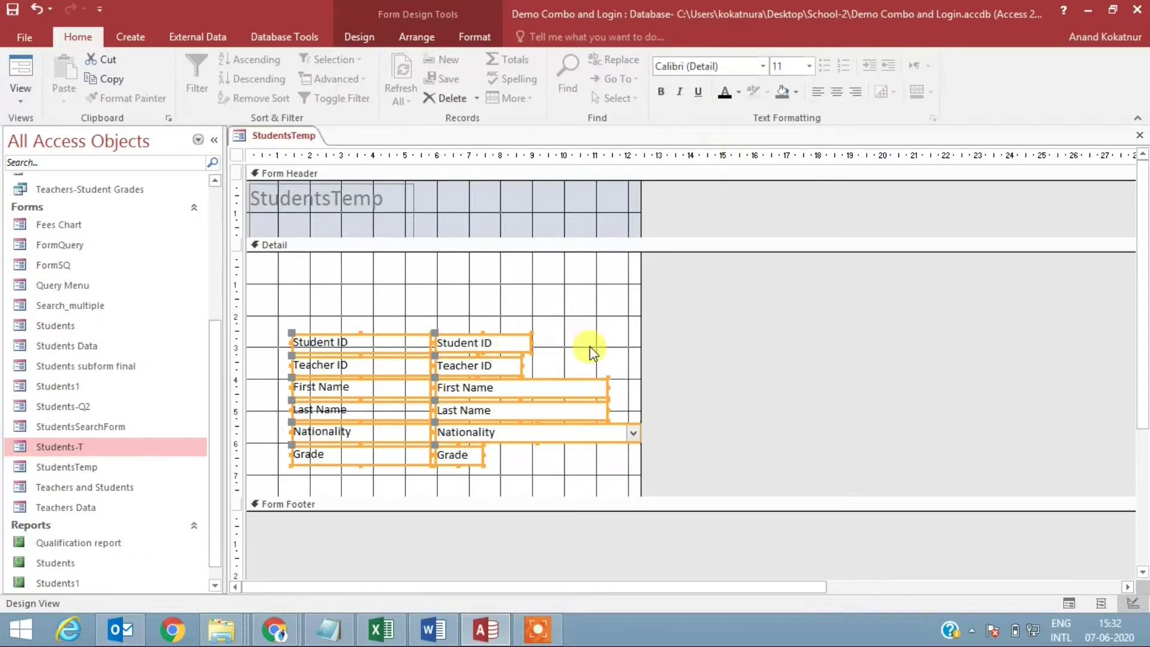
pyautogui.click(466, 300)
# Step: Give the six field labels a dark blue fill with bold white text
pyautogui.moveTo(315, 299); pyautogui.dragTo(414, 466)
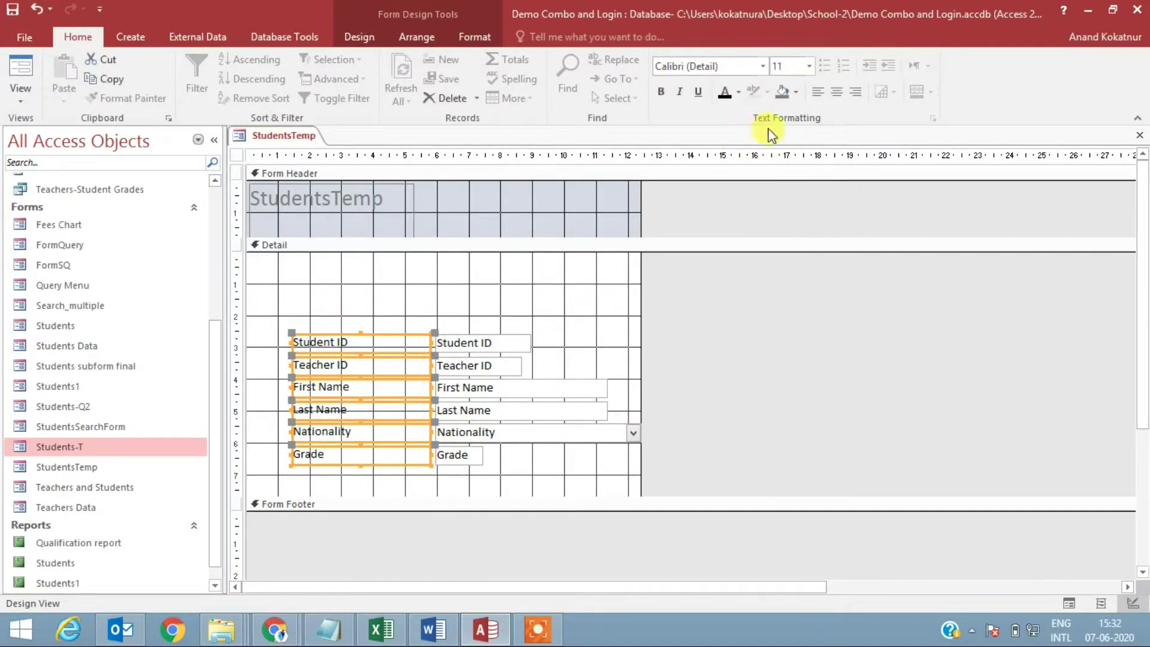
pyautogui.click(795, 91)
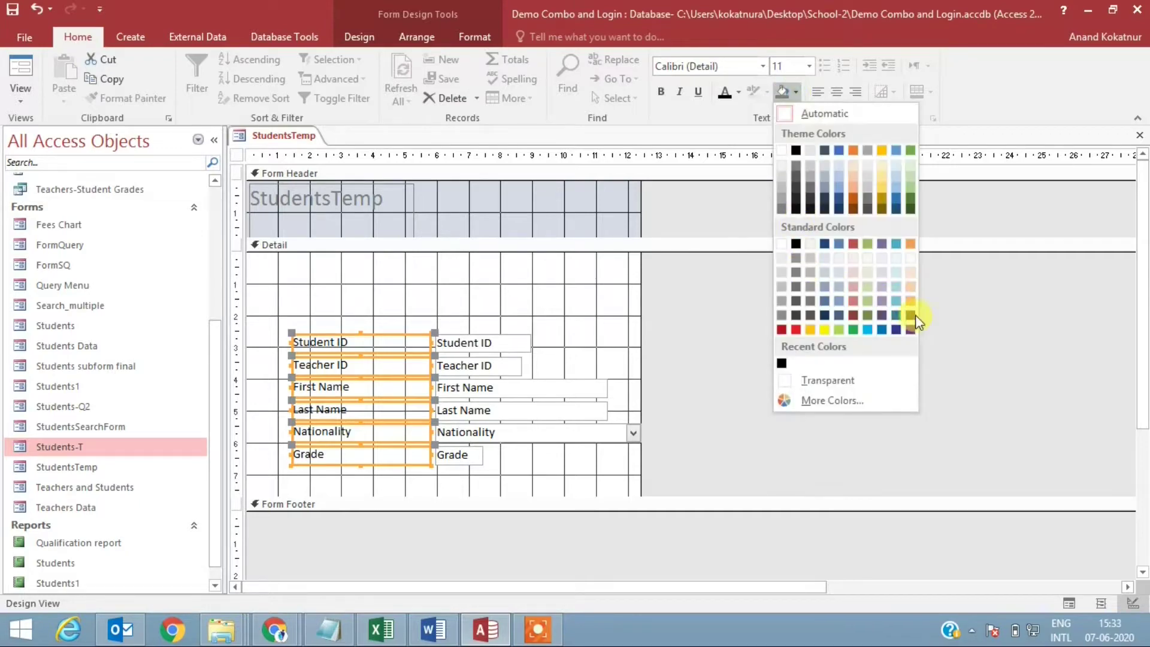
pyautogui.click(898, 330)
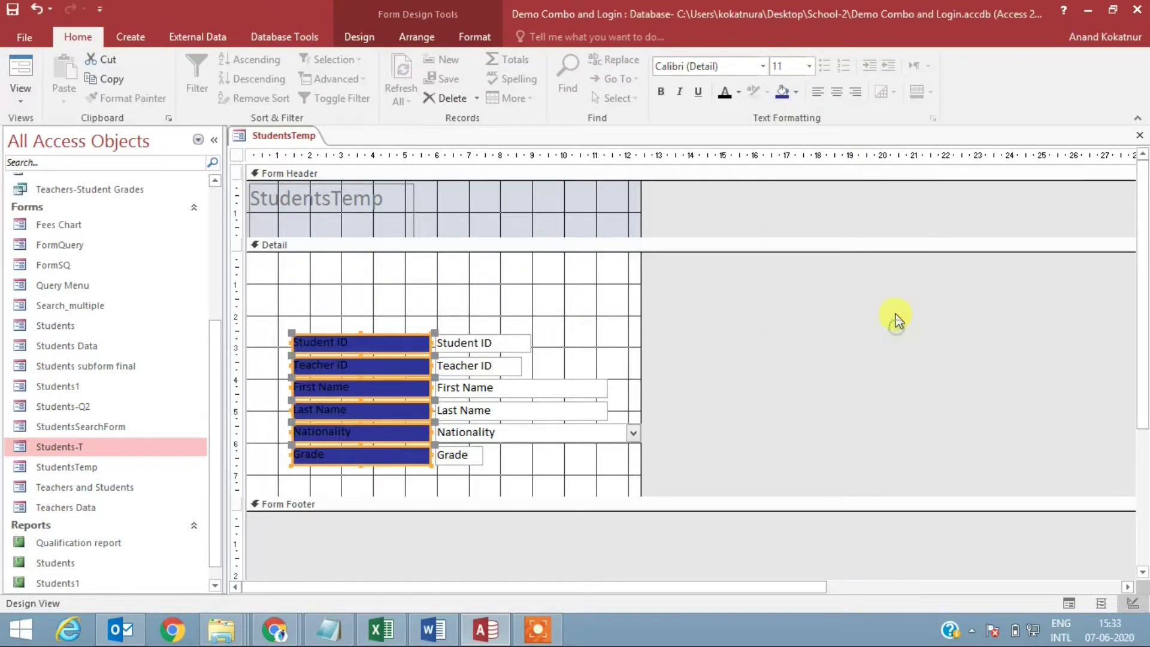
pyautogui.click(736, 92)
pyautogui.click(730, 143)
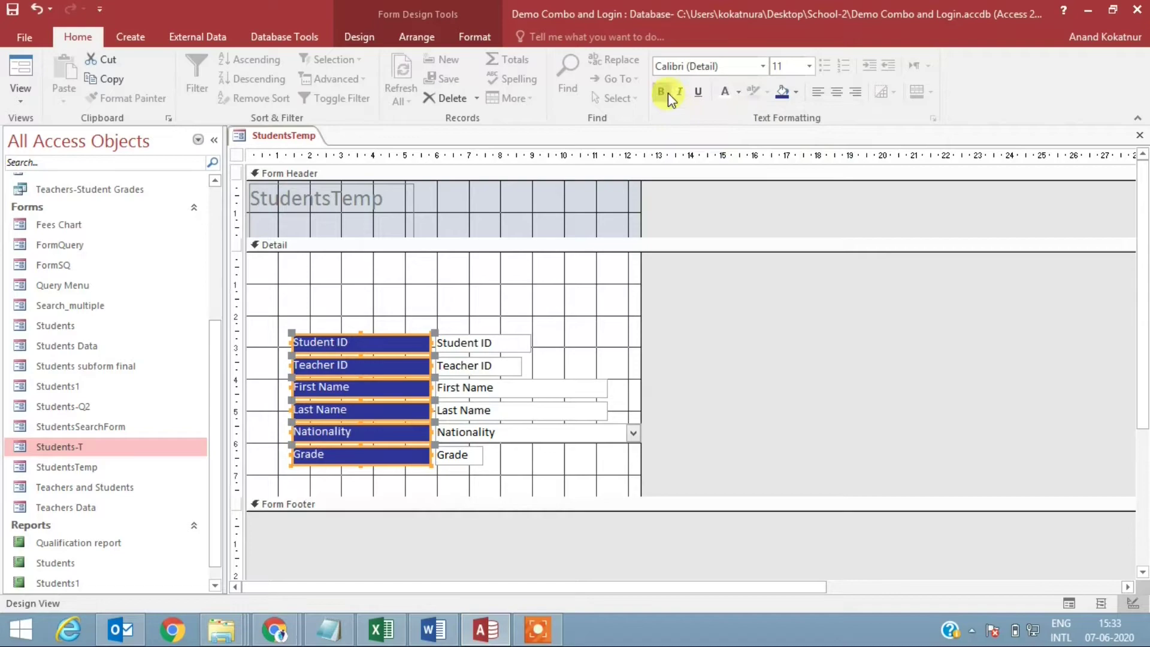
pyautogui.click(661, 92)
pyautogui.click(593, 293)
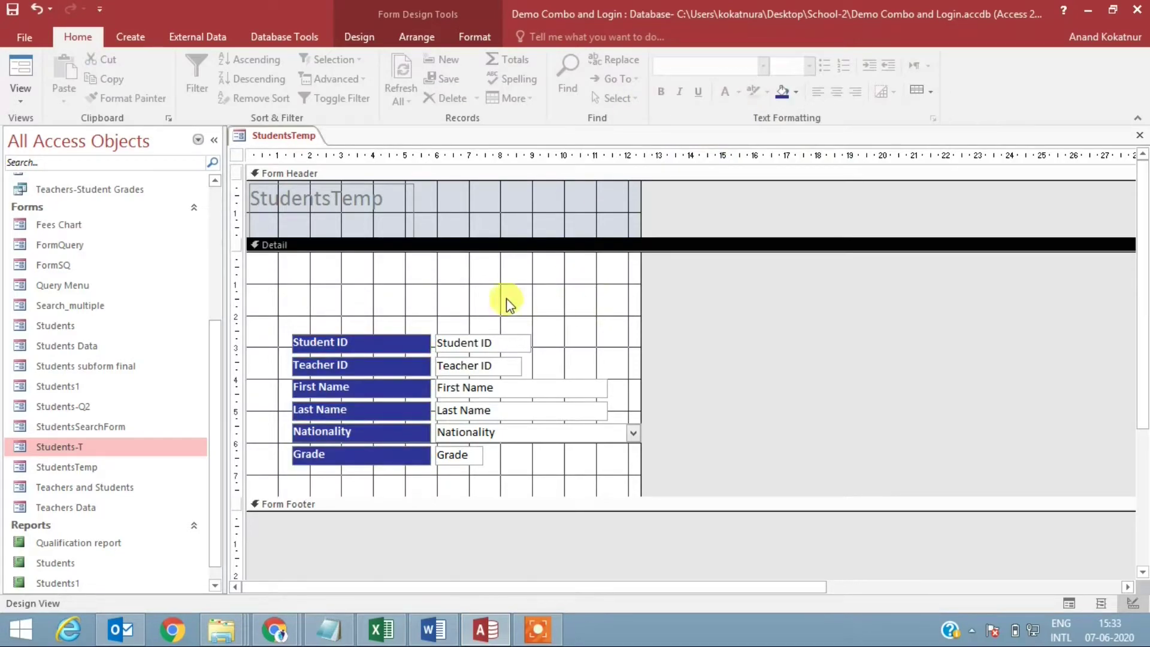
# Step: Narrow the Nationality combo box by dragging its right edge left
pyautogui.click(555, 434)
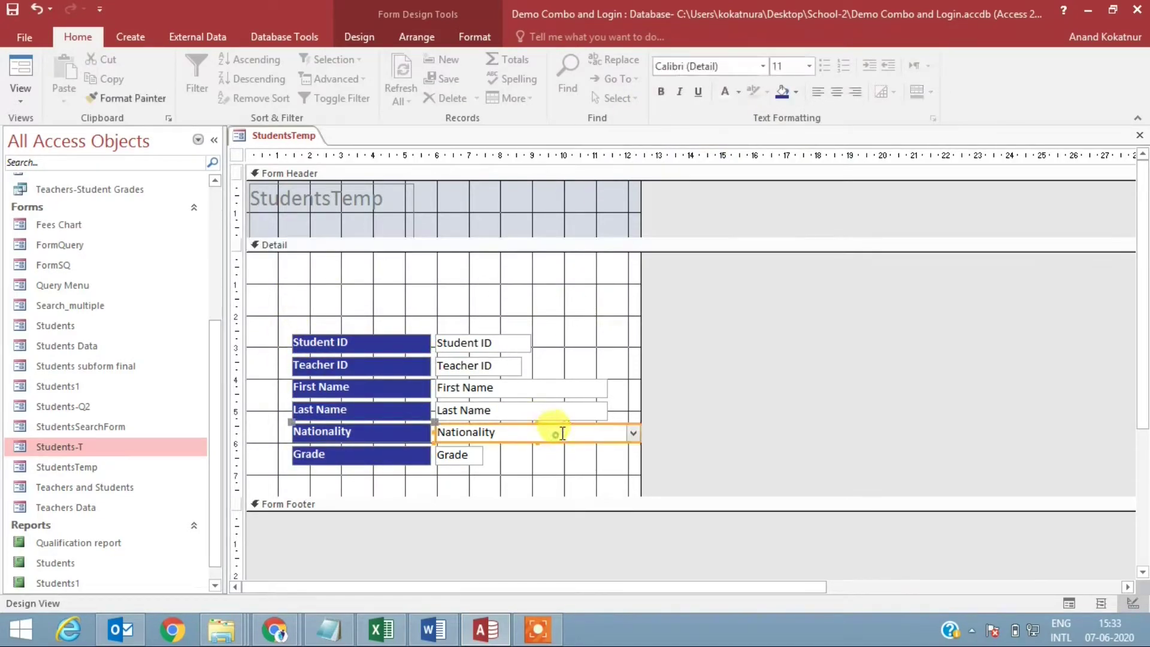
pyautogui.moveTo(641, 433); pyautogui.dragTo(609, 432)
pyautogui.click(597, 474)
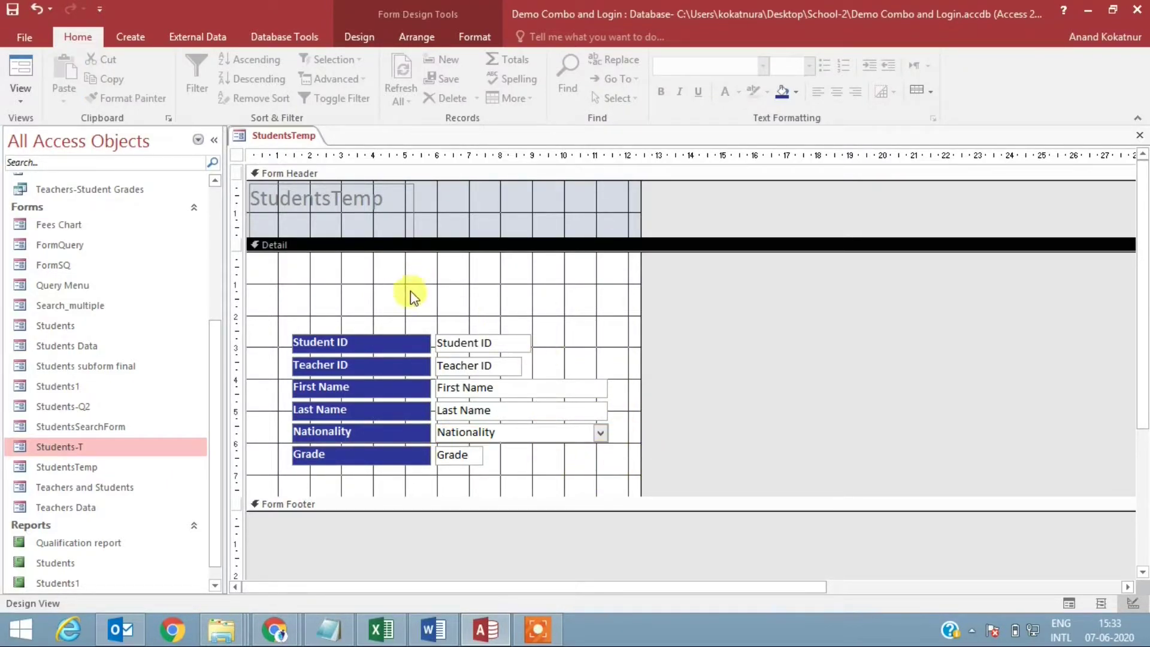
pyautogui.click(132, 38)
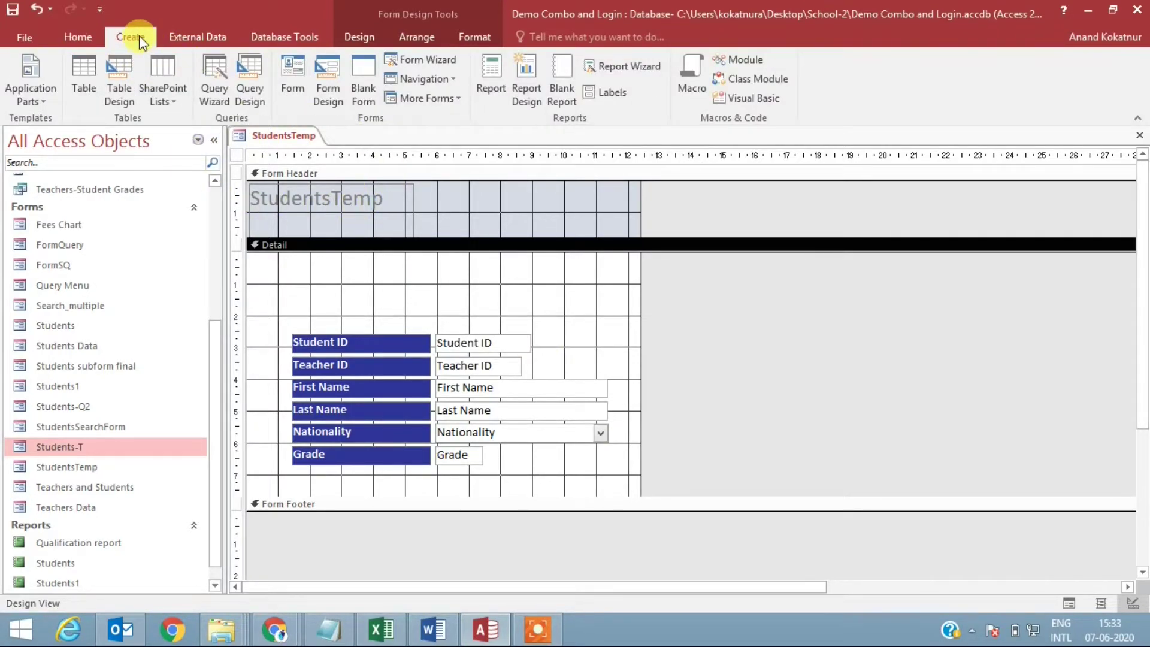
# Step: Draw a combo box at the top of Detail listing Teacher ID from the Teachers table
pyautogui.click(356, 33)
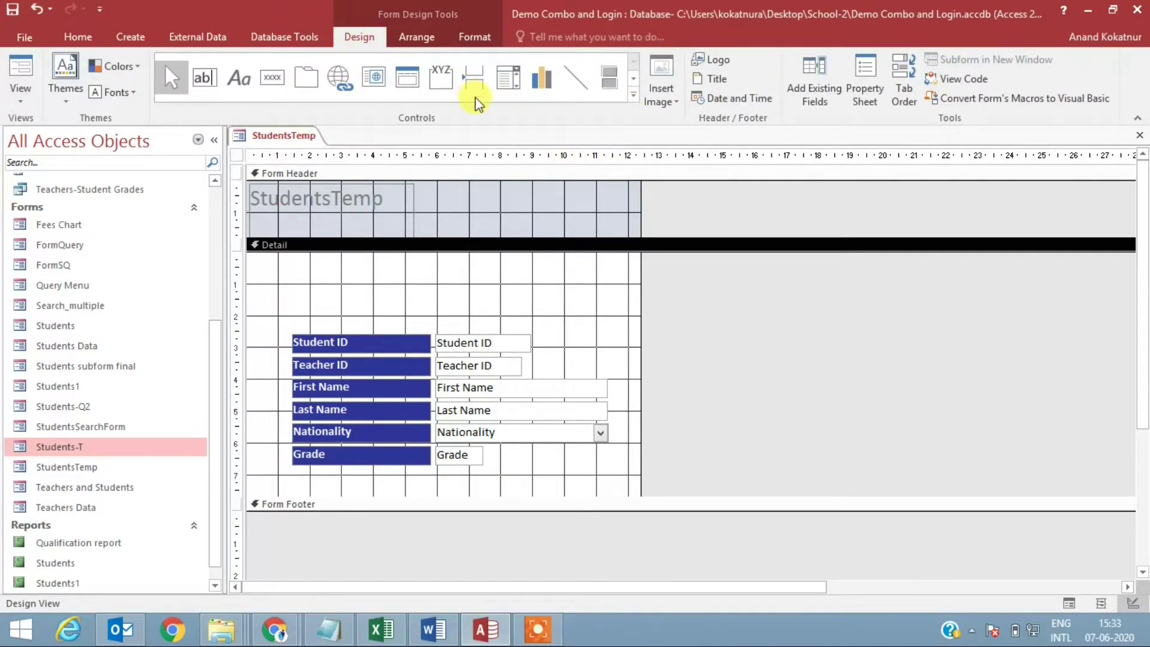
pyautogui.click(508, 77)
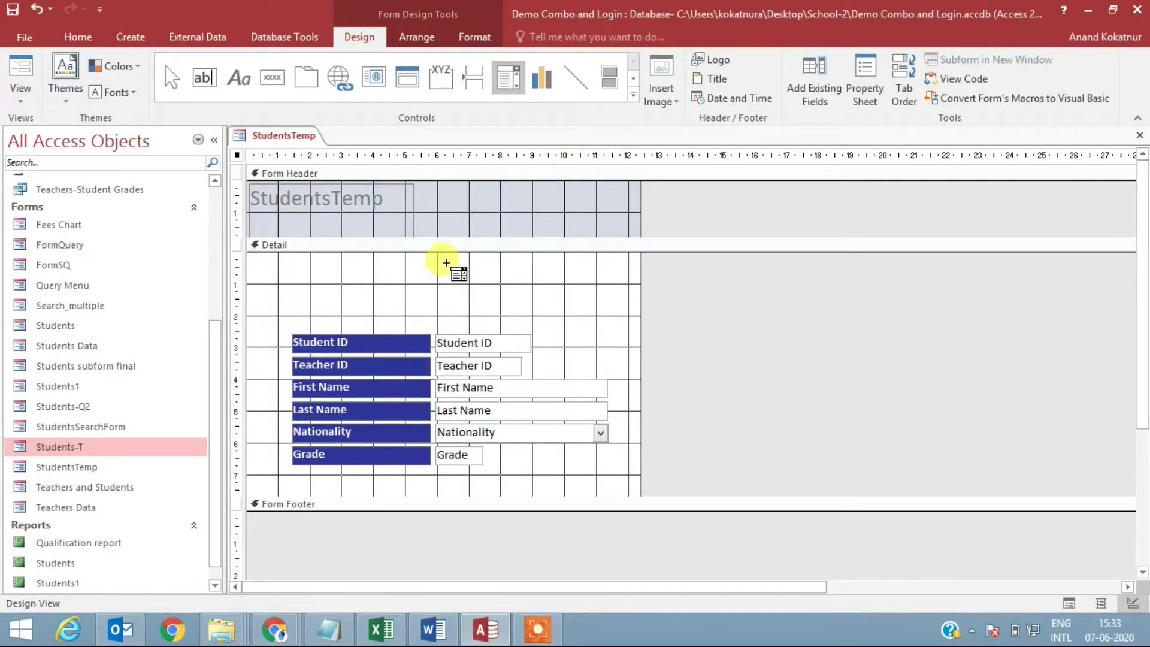
pyautogui.moveTo(438, 259); pyautogui.dragTo(532, 282)
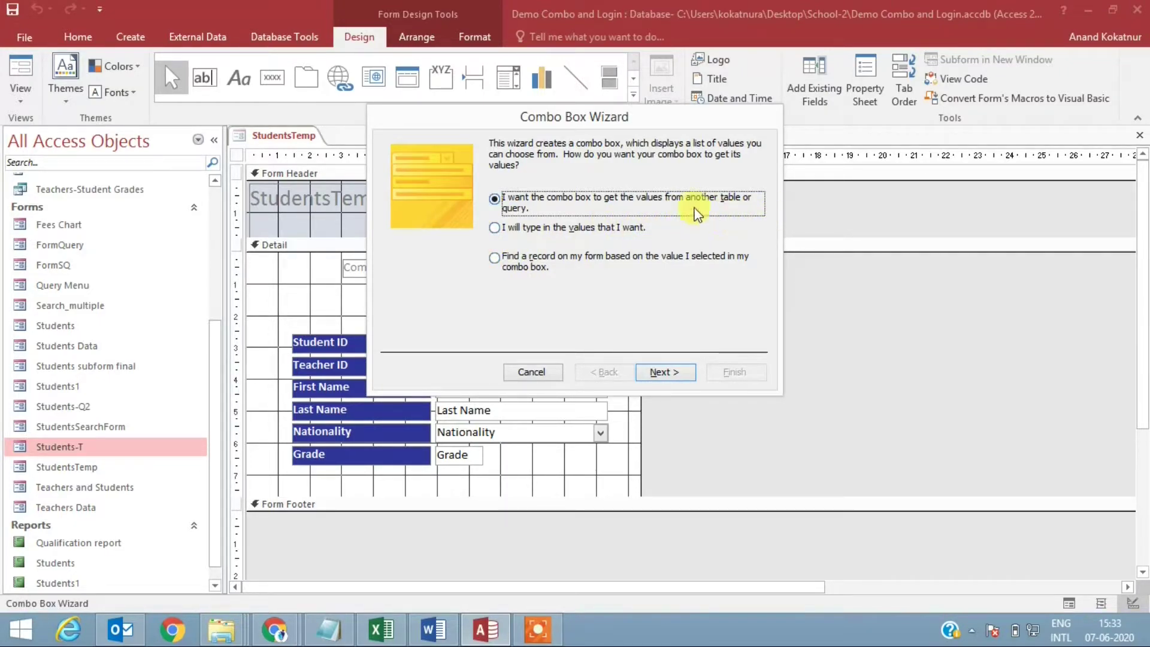
pyautogui.click(658, 372)
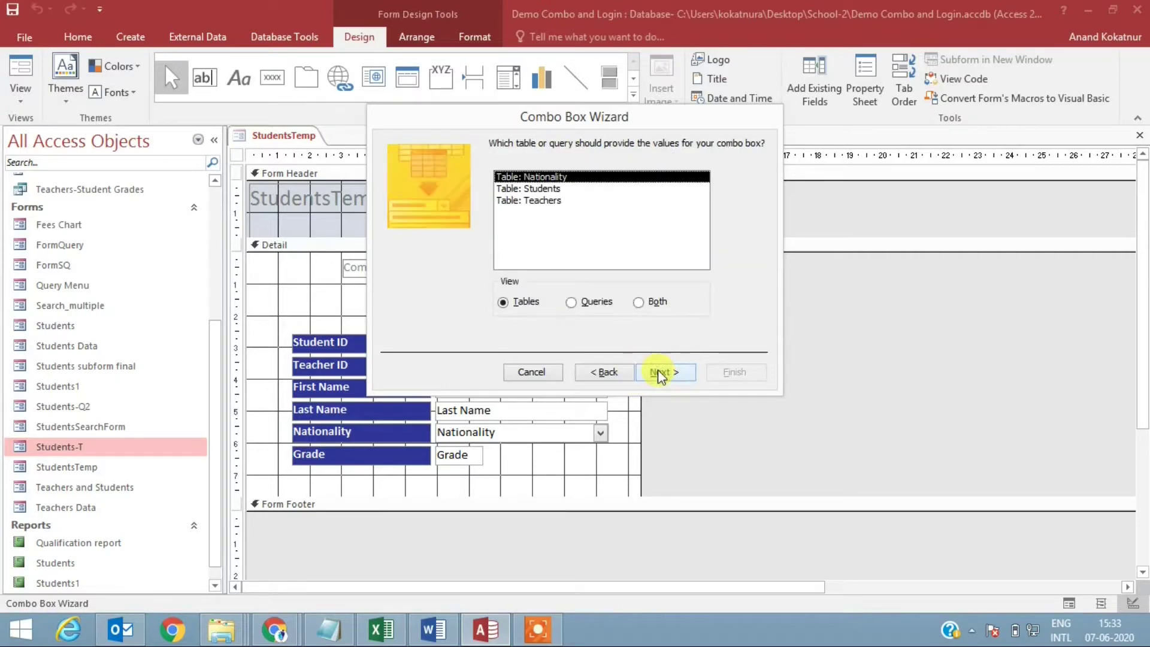
pyautogui.click(542, 201)
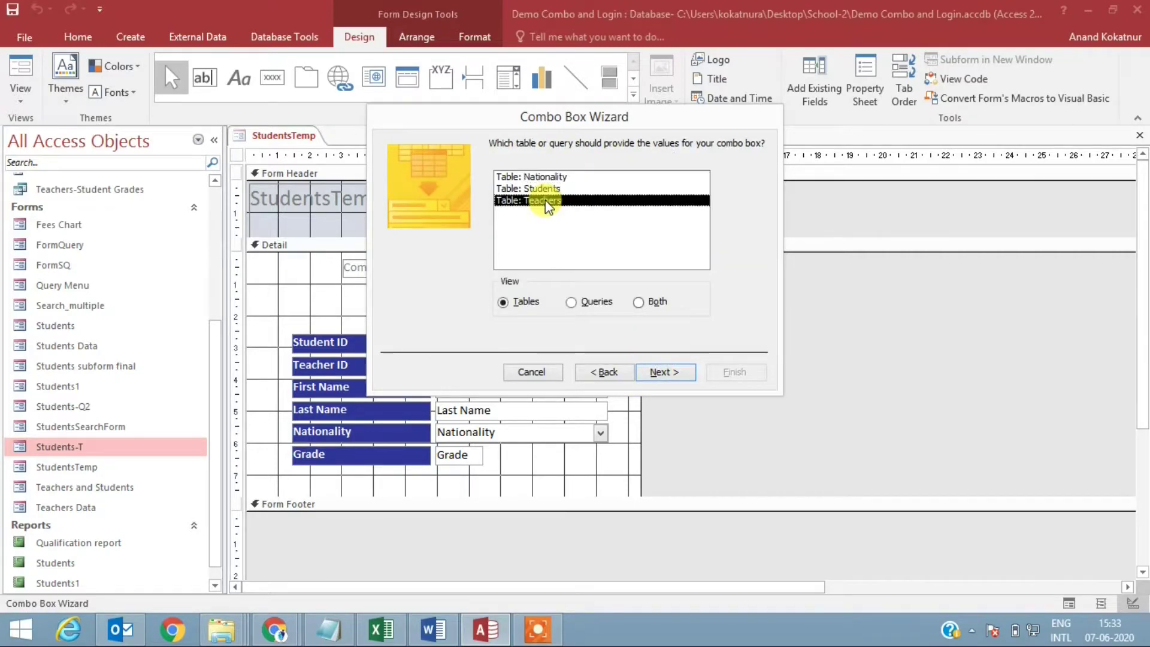
pyautogui.click(672, 370)
pyautogui.click(547, 262)
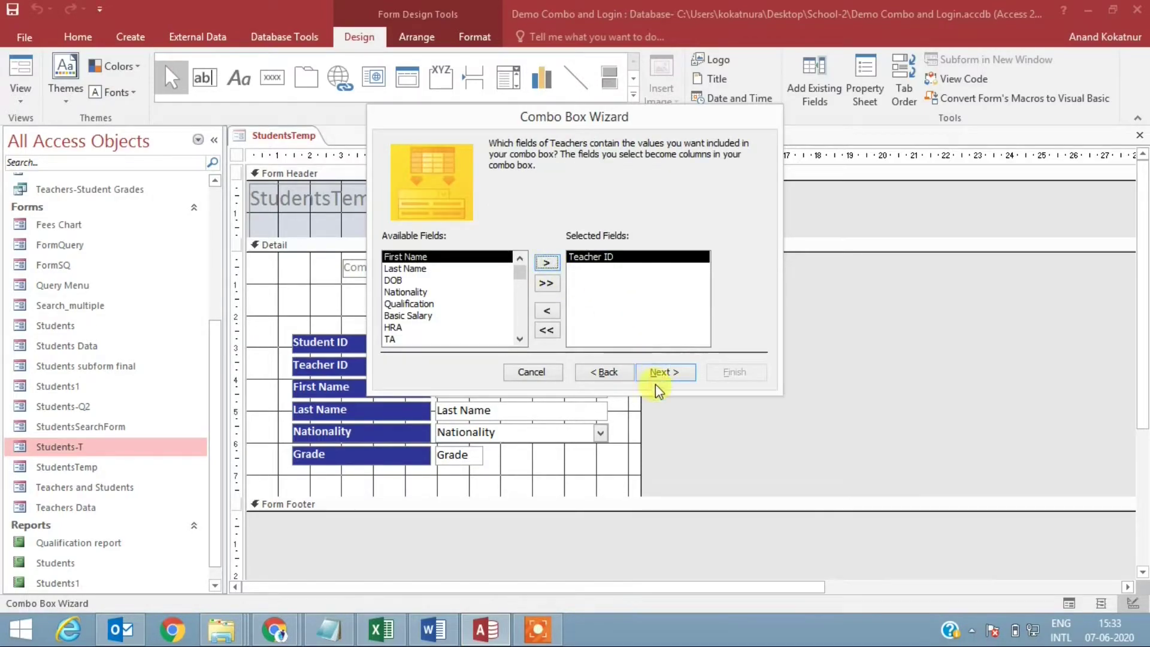
pyautogui.click(666, 370)
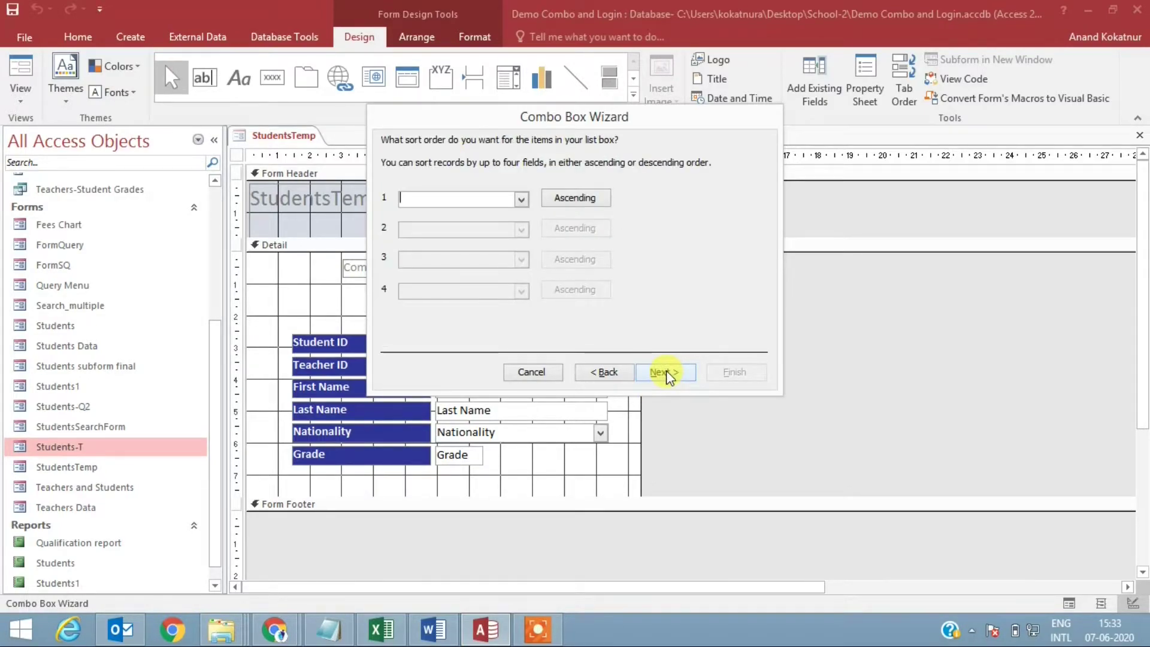
pyautogui.click(666, 370)
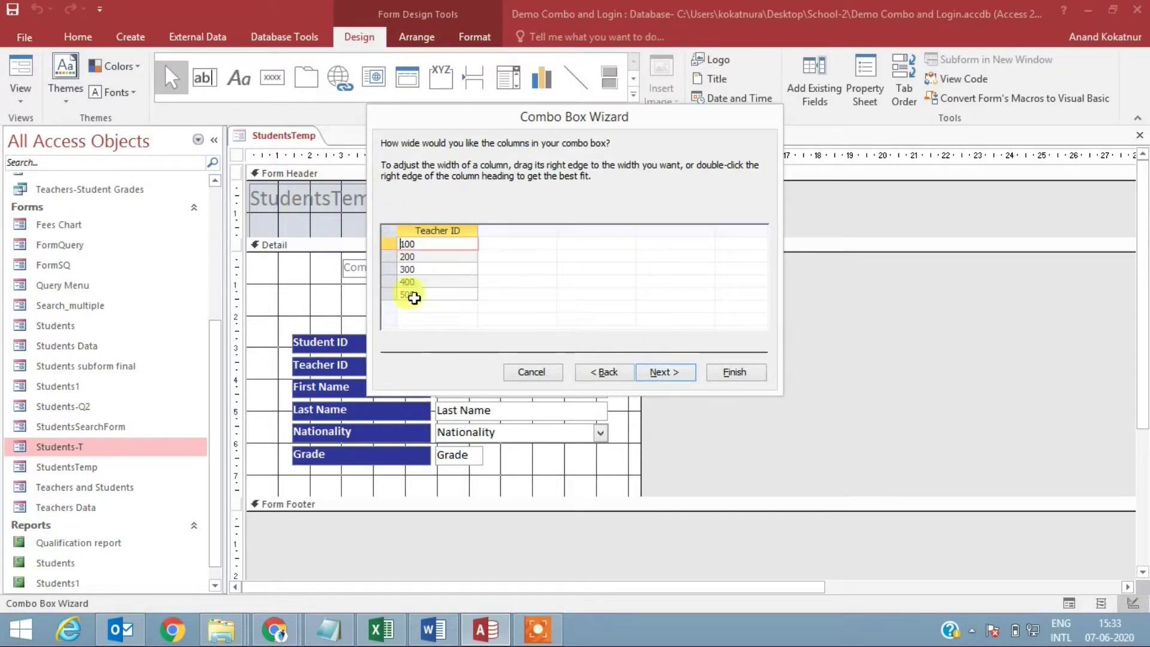
pyautogui.click(668, 373)
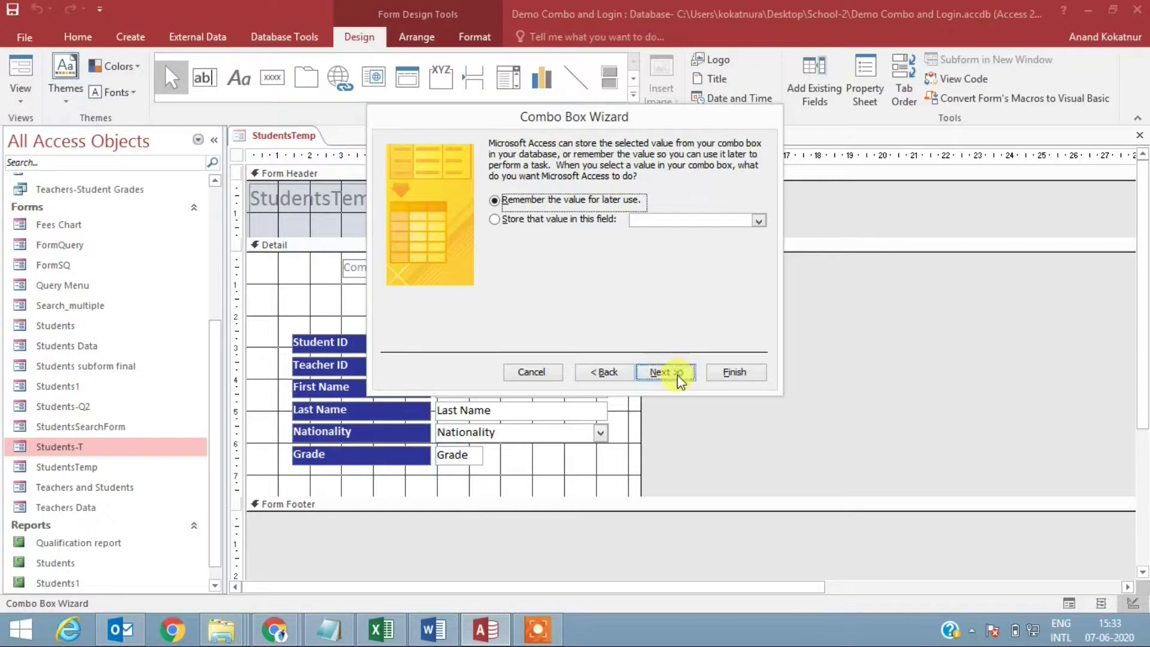
pyautogui.click(671, 374)
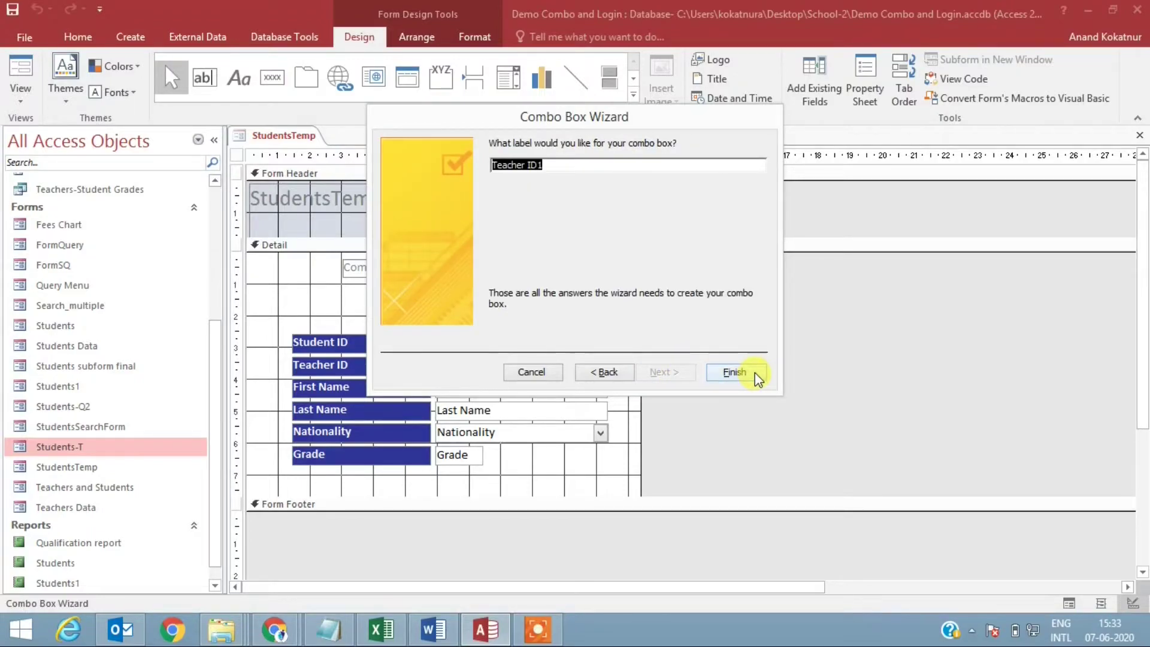
# Step: Label the combo box 'Select Teacher', finish the wizard, and select the new label and box
pyautogui.write('SEle')
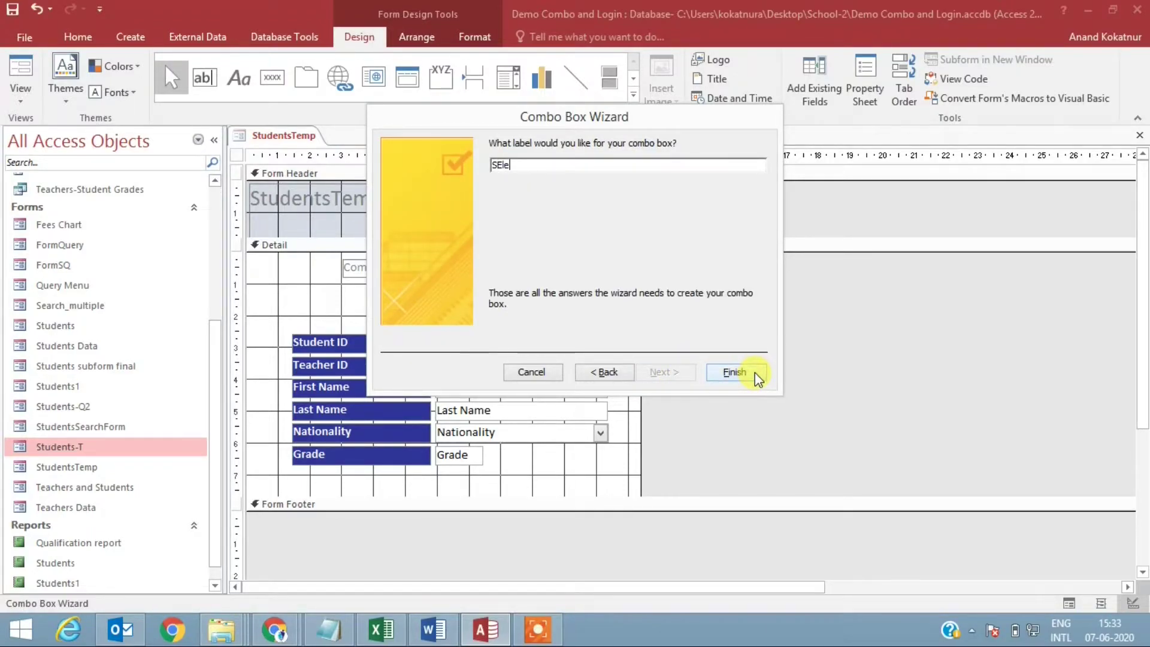
pyautogui.write('ct Teacher')
pyautogui.press('BackSpace')
pyautogui.write('e')
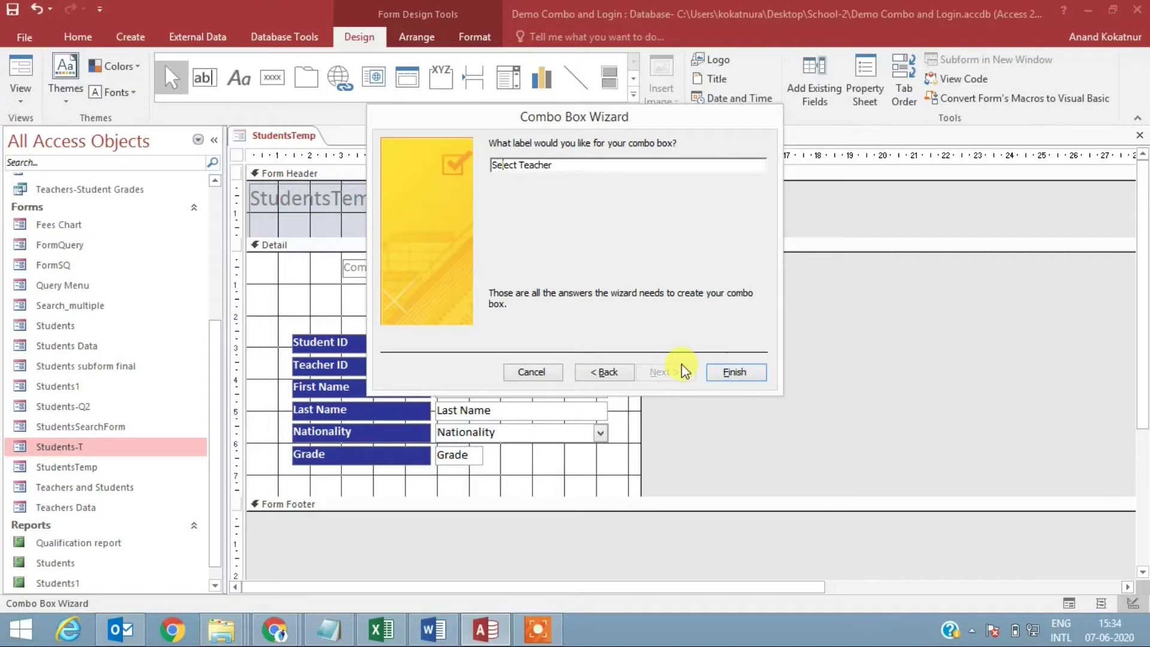
pyautogui.click(739, 369)
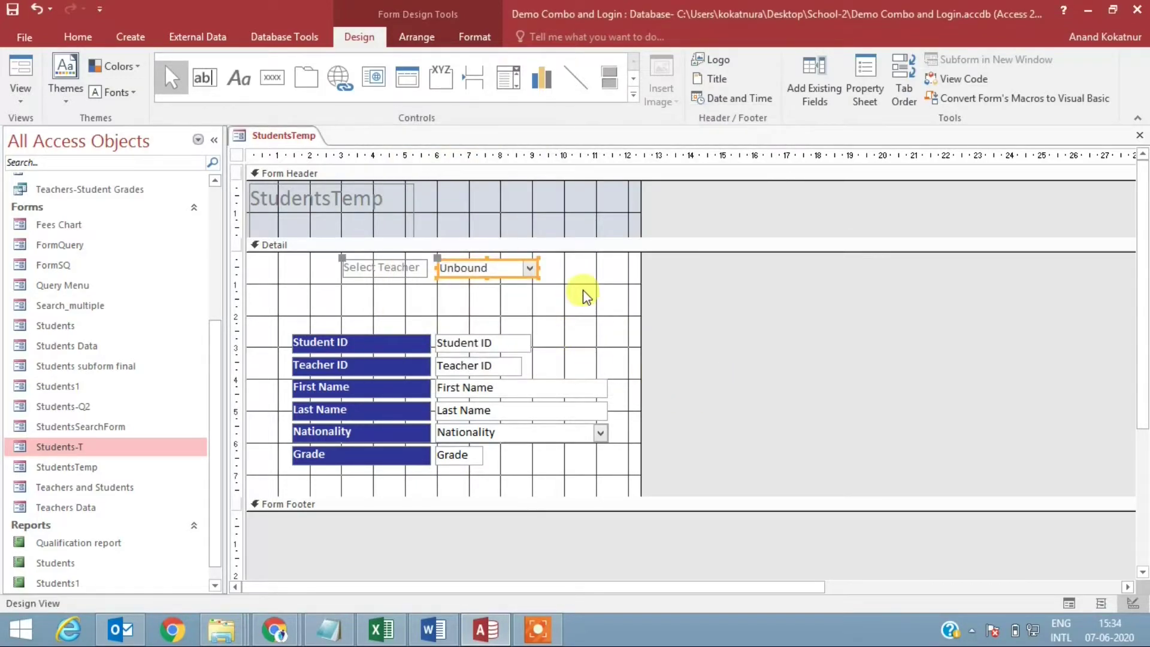
pyautogui.moveTo(583, 290); pyautogui.dragTo(310, 270)
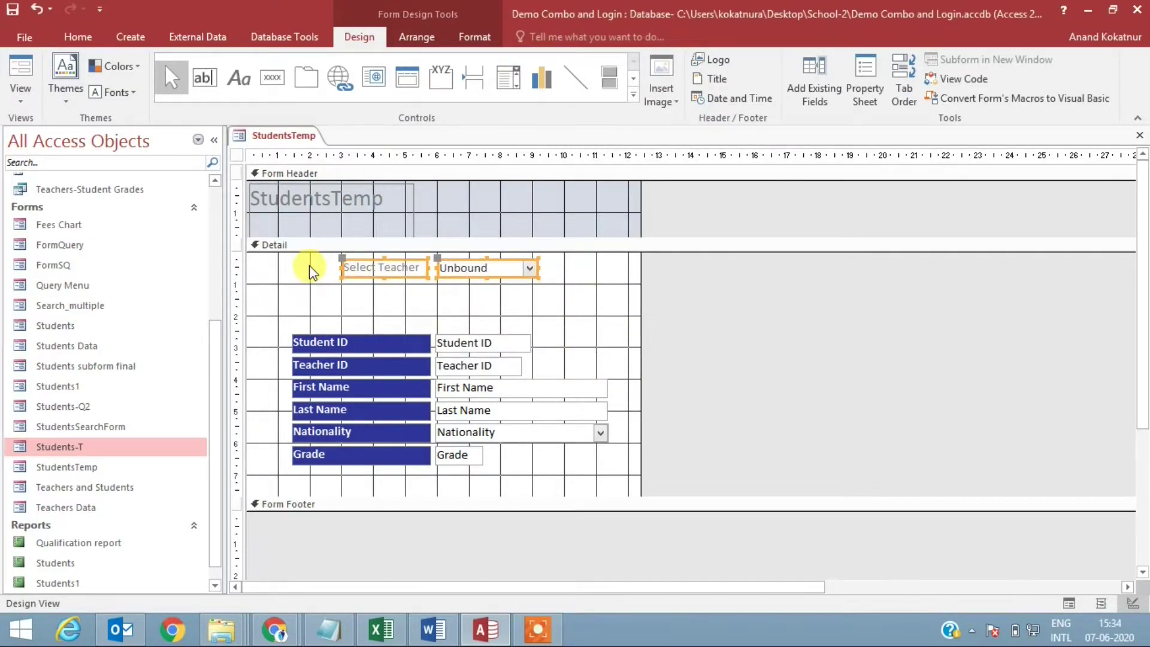
pyautogui.click(75, 35)
pyautogui.click(738, 92)
# Step: Make the Select Teacher text black and draw a second combo box beneath it
pyautogui.click(737, 150)
pyautogui.click(559, 289)
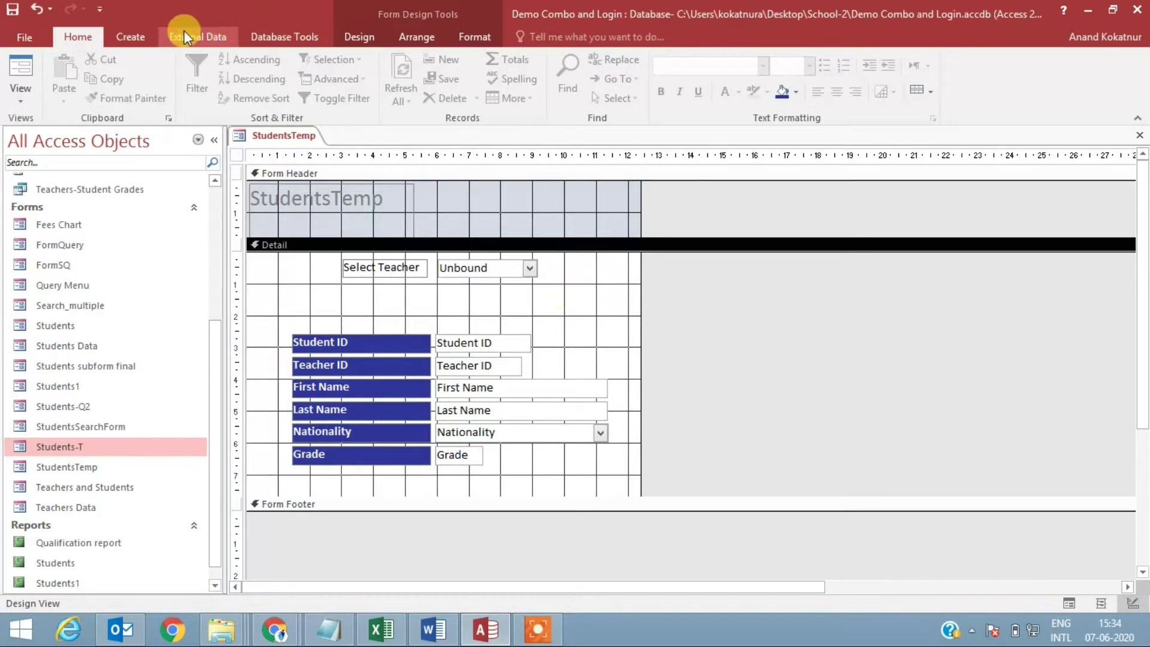
pyautogui.click(131, 34)
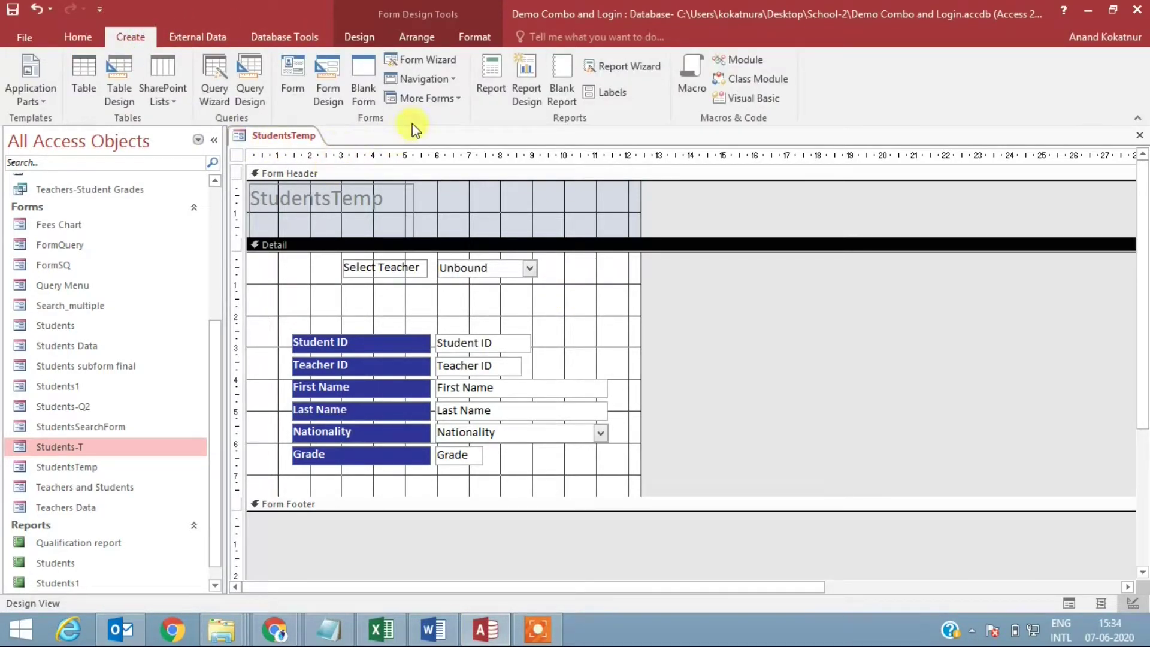
pyautogui.click(361, 36)
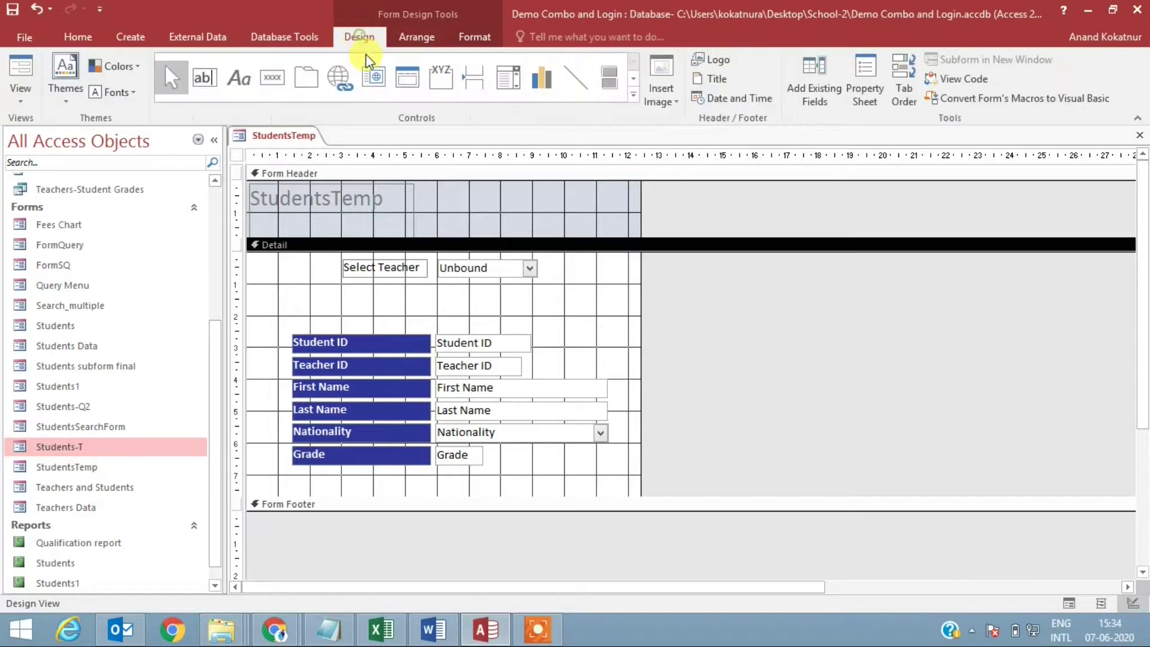
pyautogui.click(508, 77)
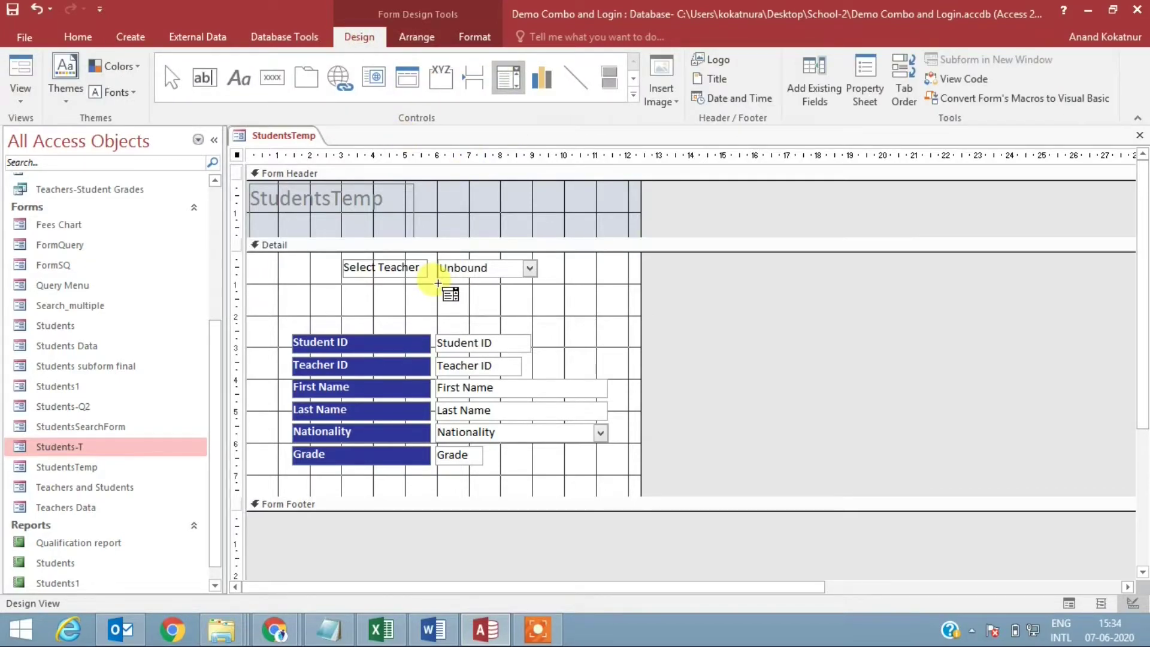
pyautogui.moveTo(438, 283); pyautogui.dragTo(592, 301)
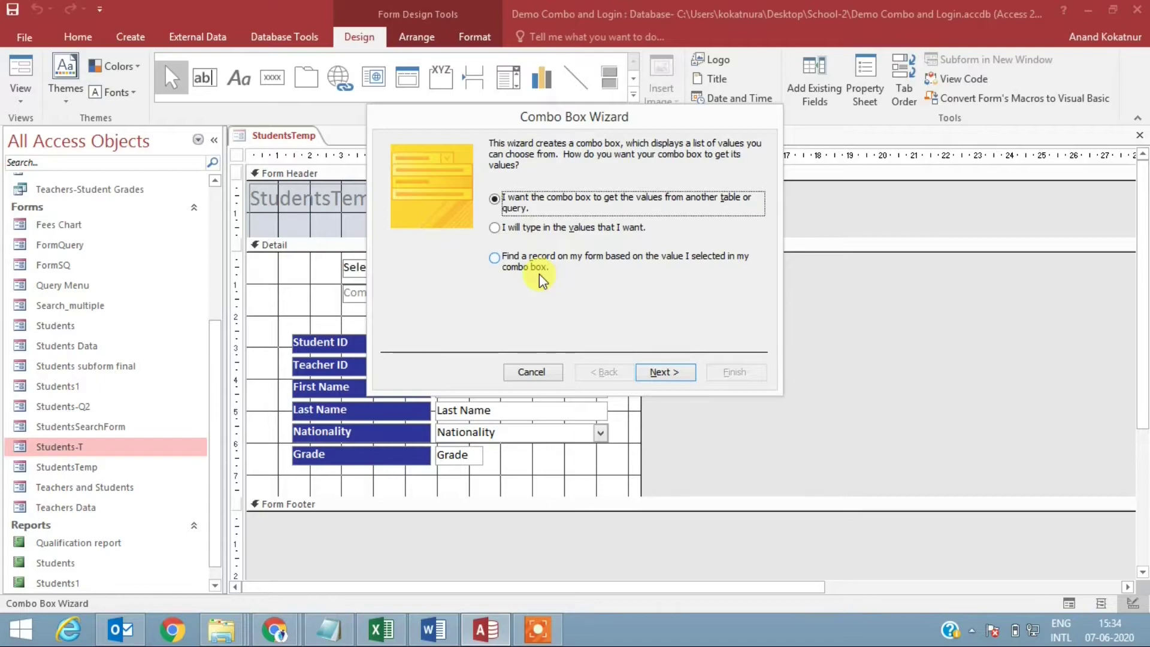
# Step: Set the combo to find a record using Student ID, First Name and Teacher ID, labelled 'Select Student'
pyautogui.click(496, 258)
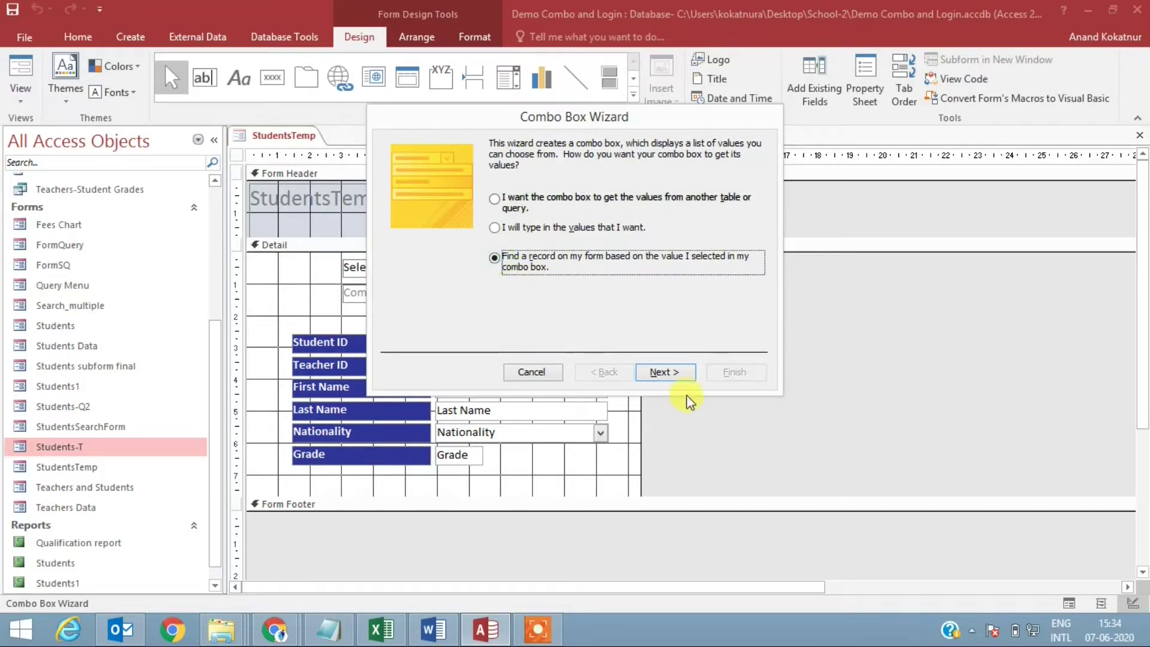
pyautogui.click(663, 372)
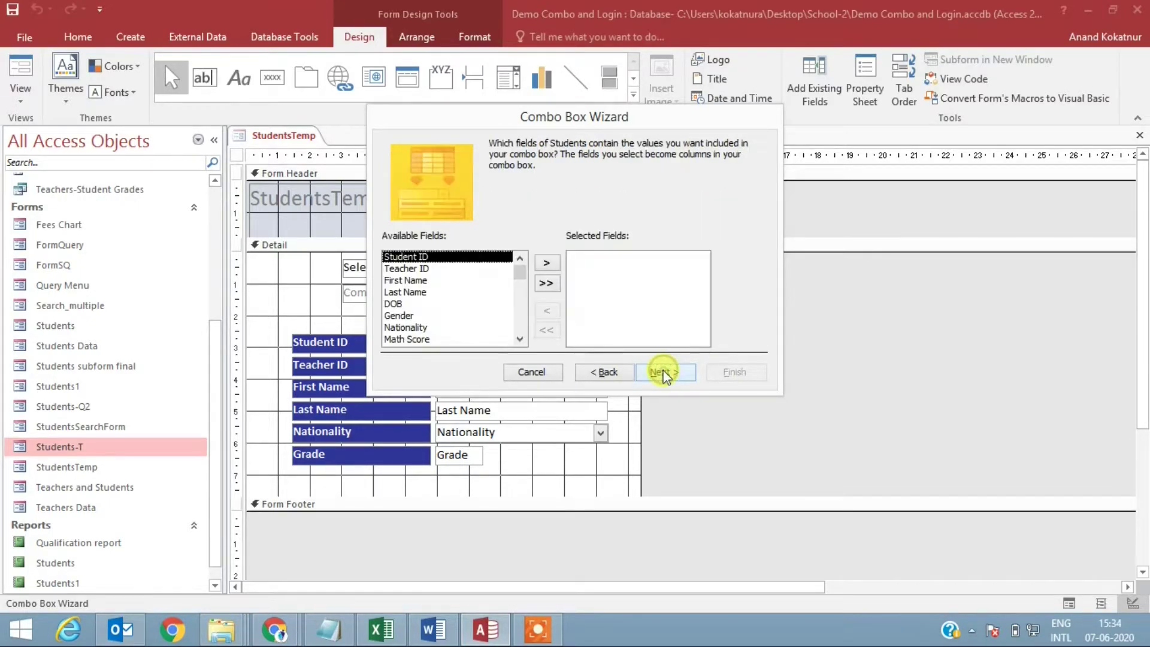
pyautogui.click(548, 261)
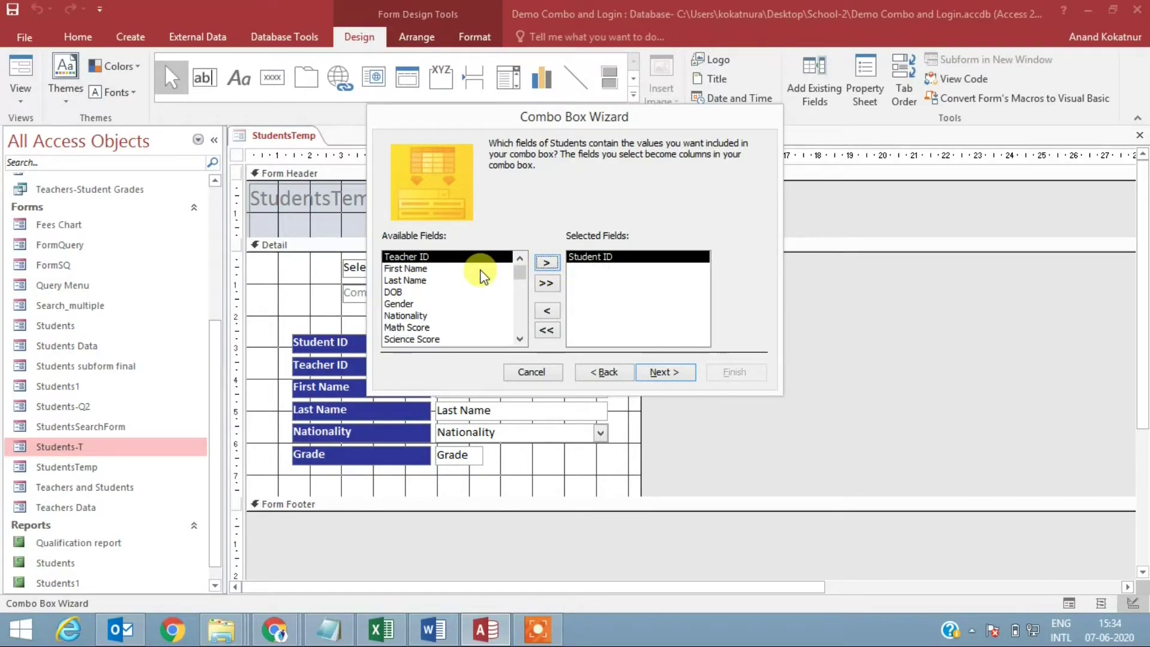
pyautogui.click(480, 269)
pyautogui.click(546, 263)
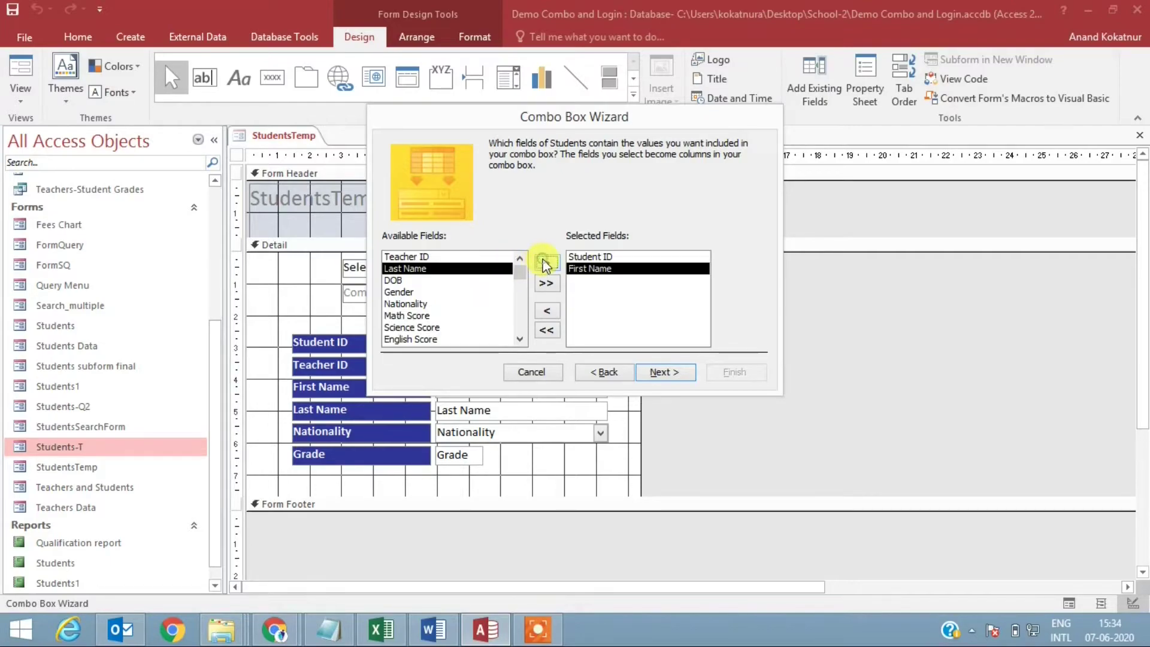
pyautogui.click(489, 256)
pyautogui.click(545, 261)
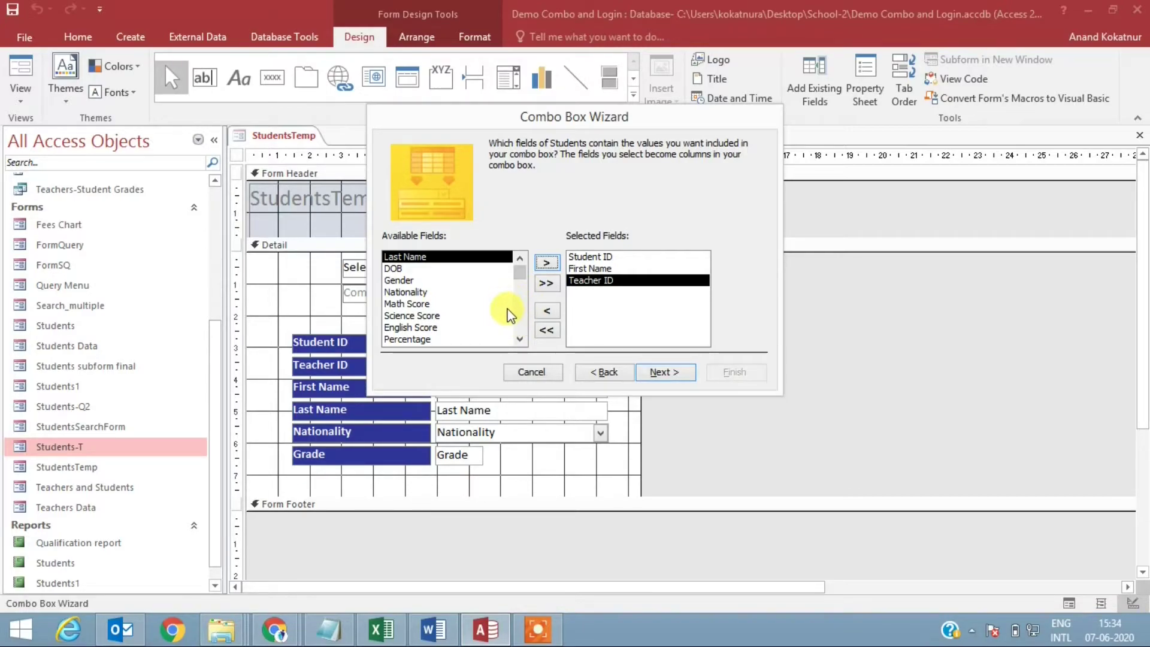
pyautogui.click(670, 372)
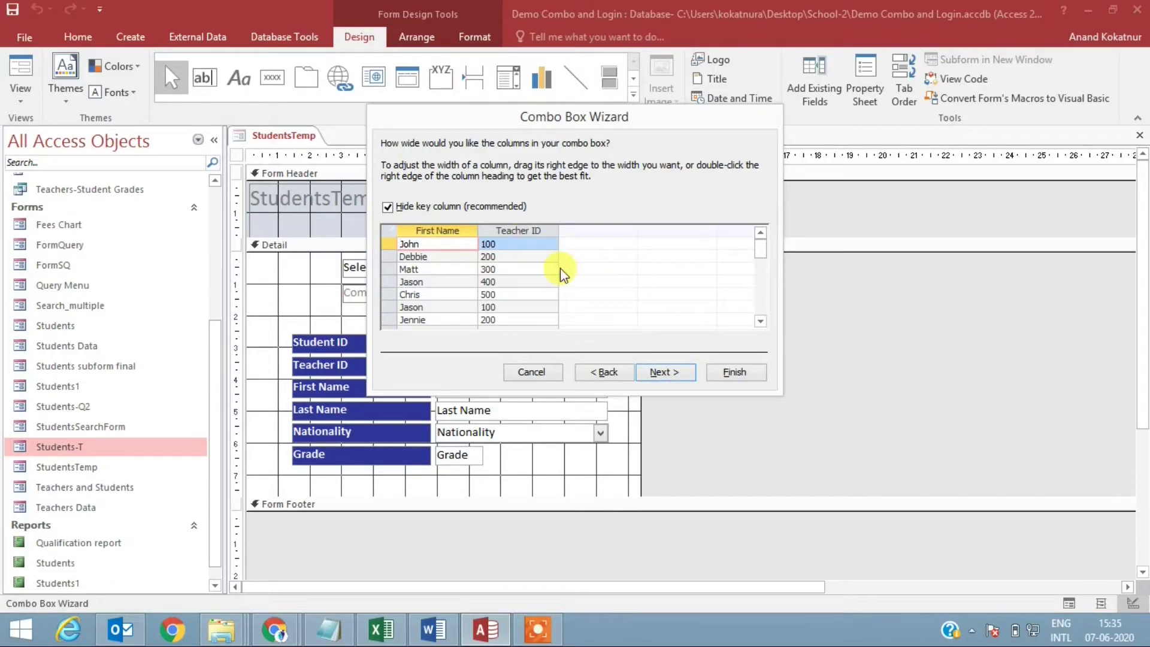
pyautogui.click(660, 372)
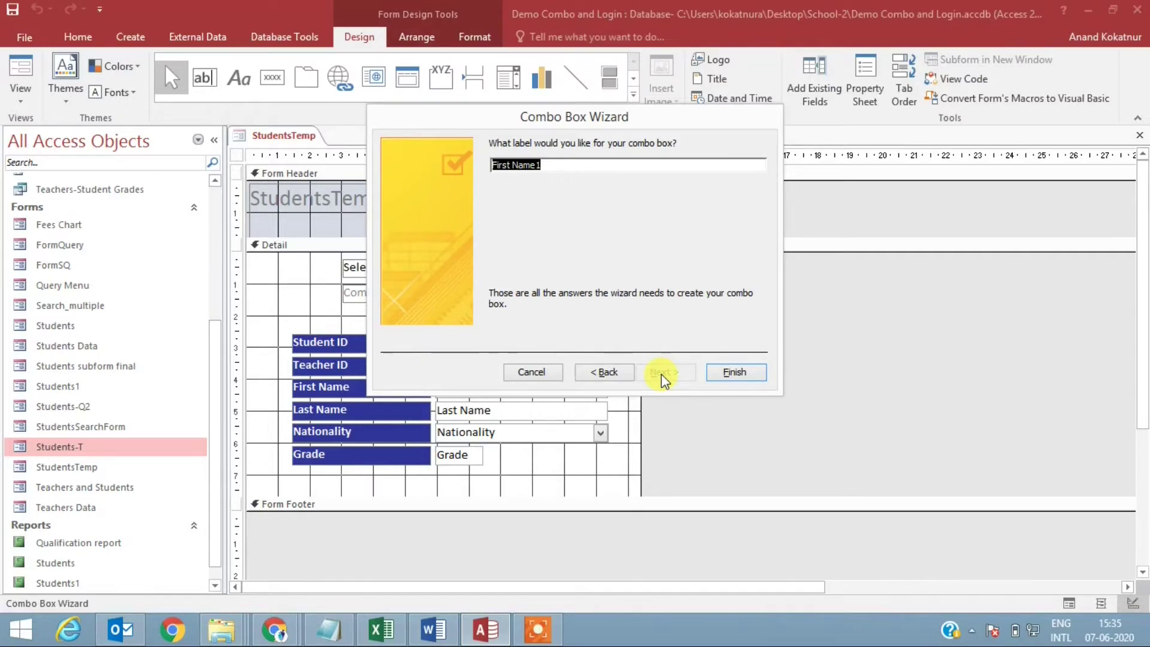
pyautogui.write('Select ')
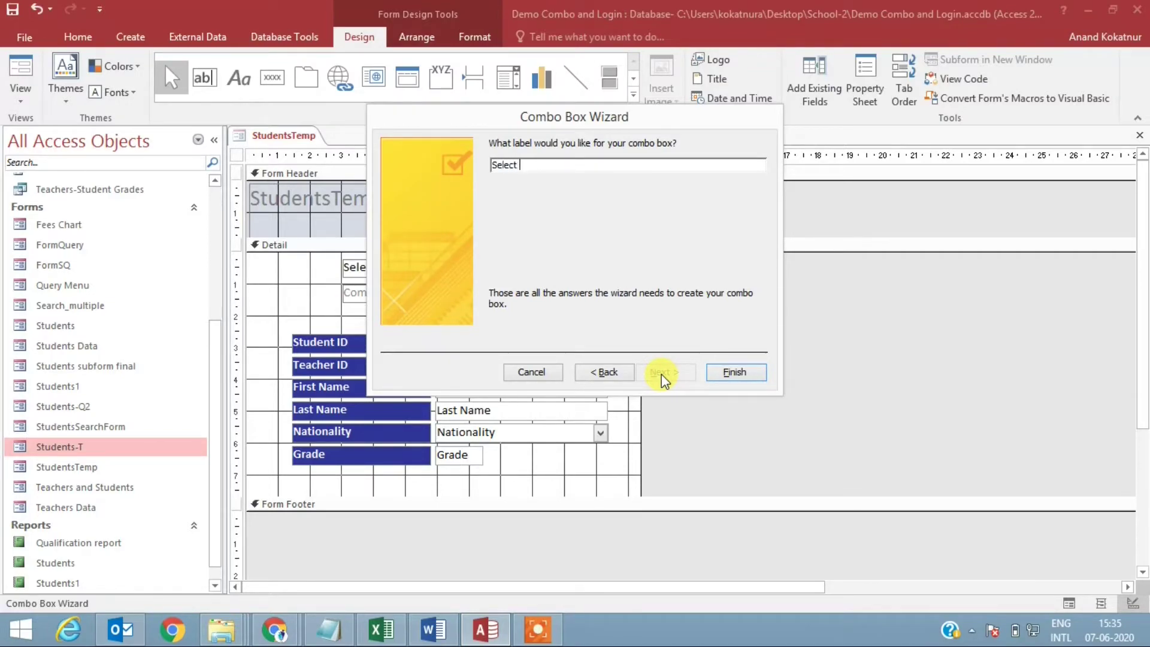
pyautogui.write('Student')
pyautogui.click(734, 372)
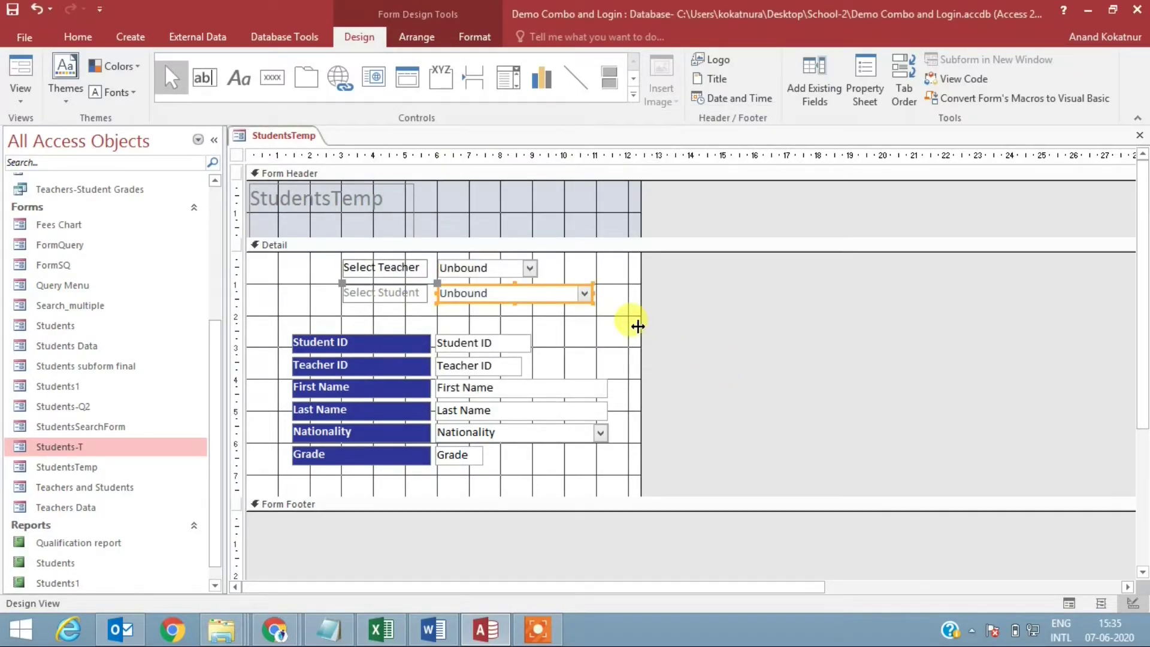
# Step: Switch StudentsTemp to Form View, pick teacher 100 and check the Select Student list
pyautogui.rightClick(279, 137)
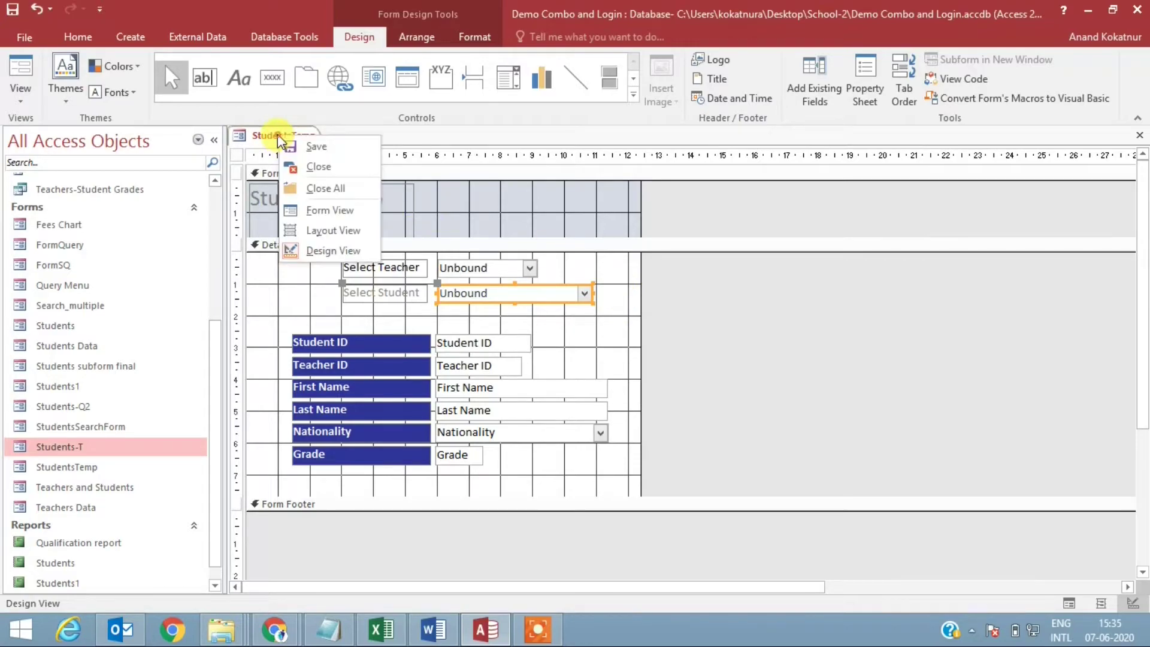
pyautogui.click(318, 209)
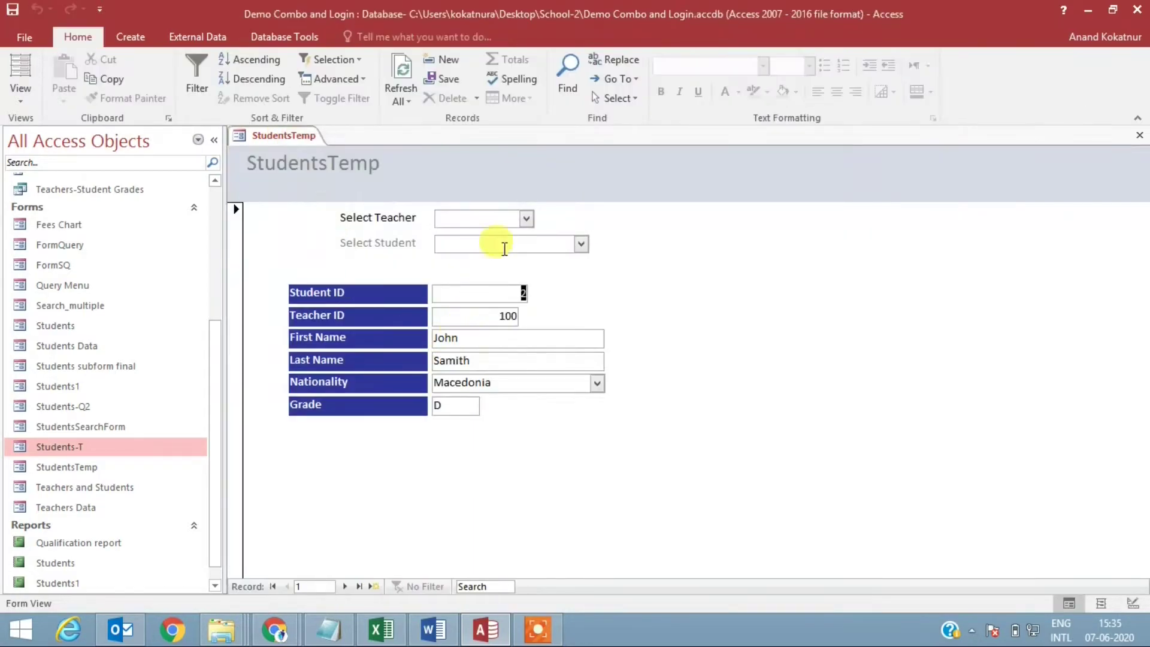
pyautogui.click(527, 219)
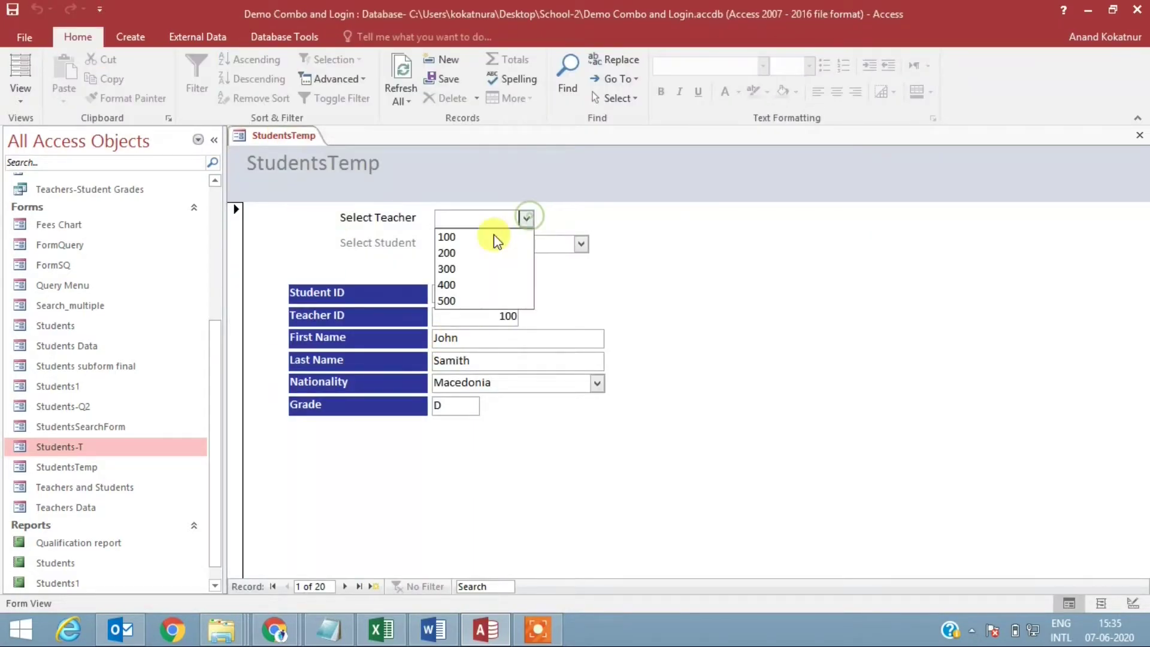
pyautogui.click(453, 235)
pyautogui.click(580, 243)
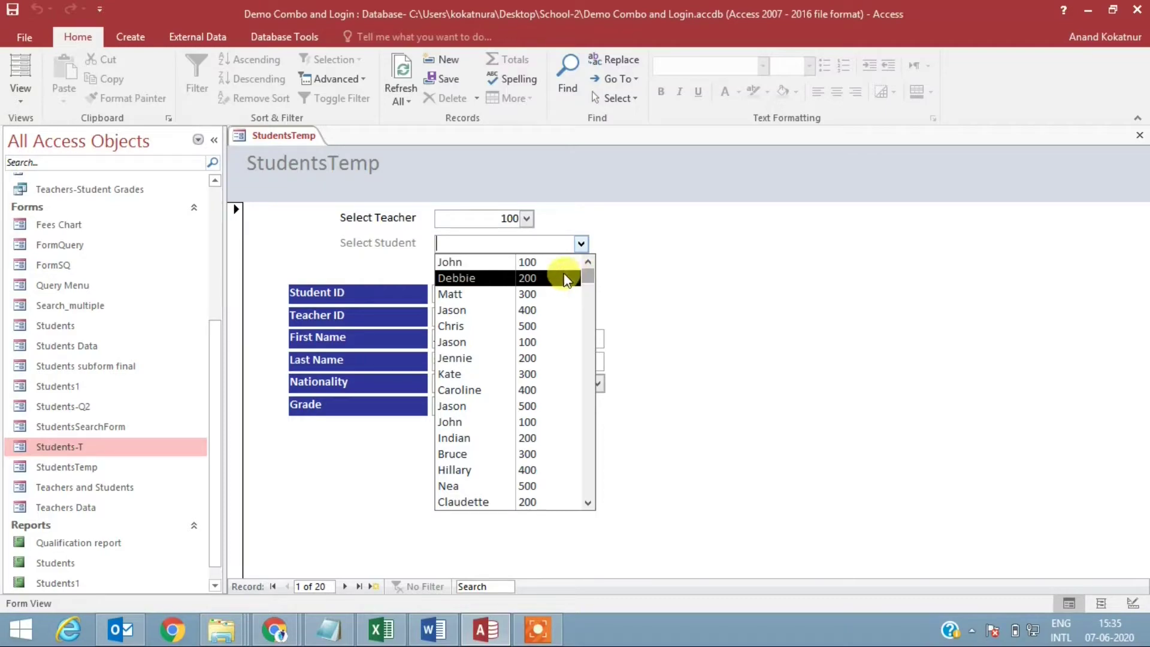
pyautogui.rightClick(285, 147)
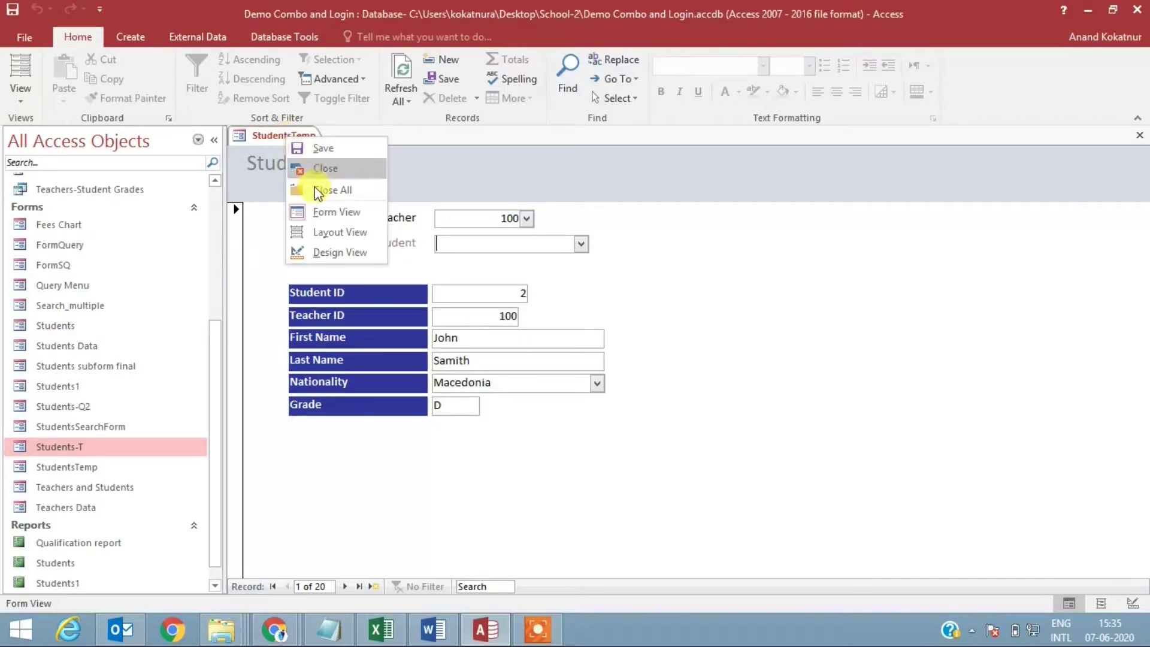
# Step: Return to Design View and rename the Select Teacher combo box from Combo13 to cboTeacherID
pyautogui.click(329, 248)
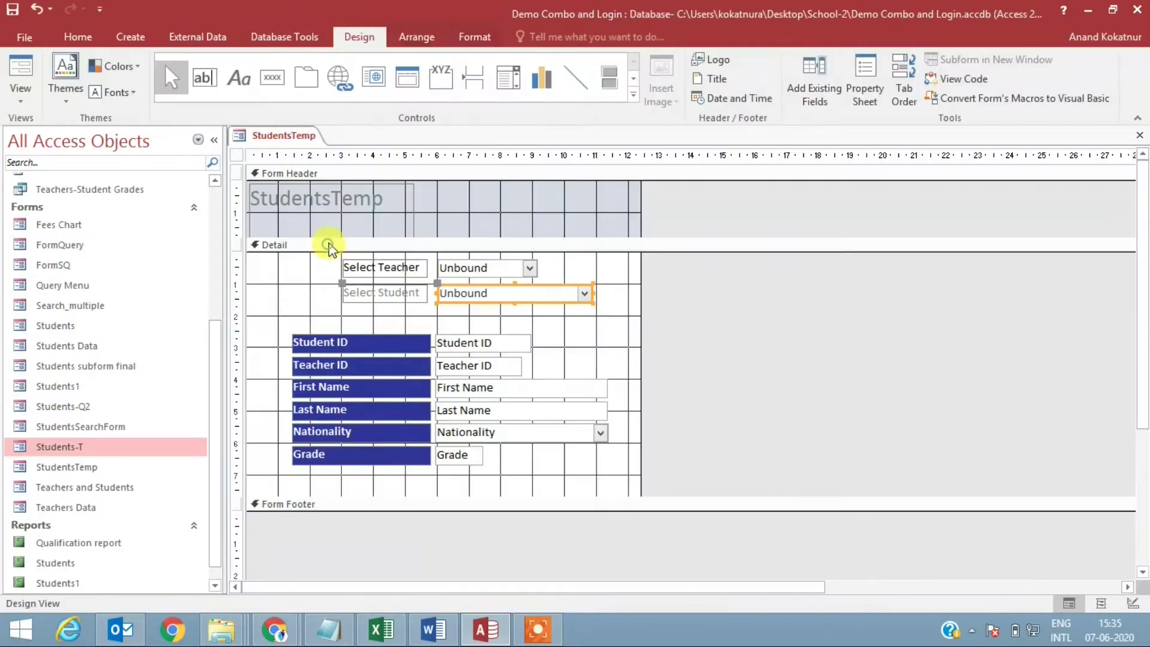
pyautogui.click(529, 273)
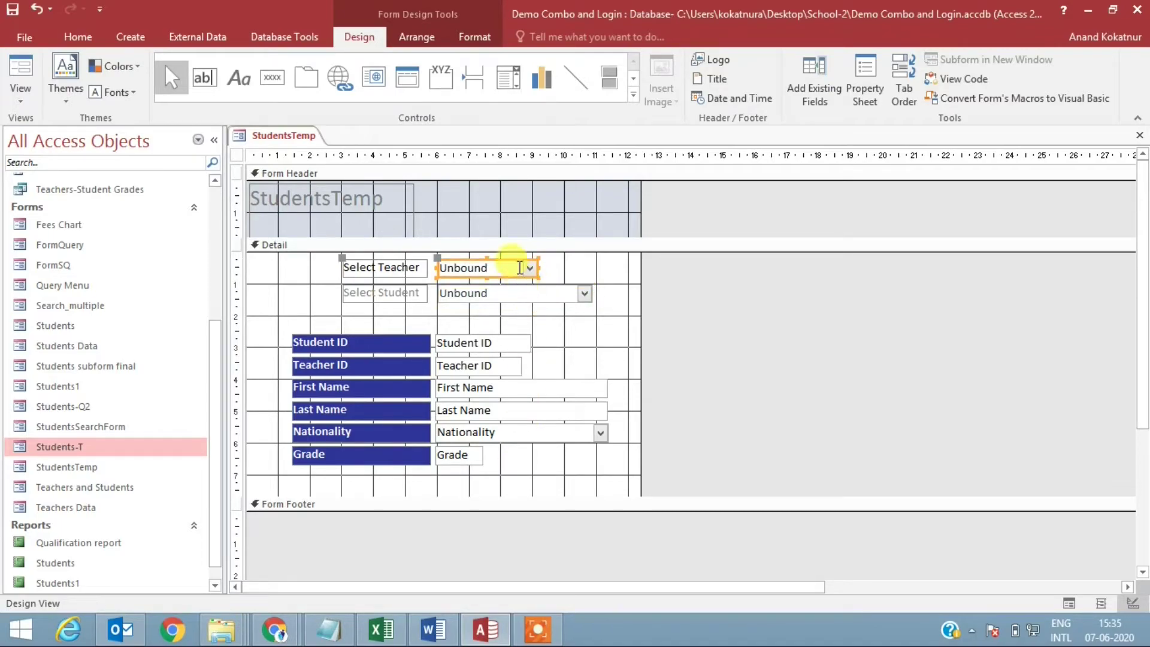
pyautogui.rightClick(524, 268)
pyautogui.click(596, 602)
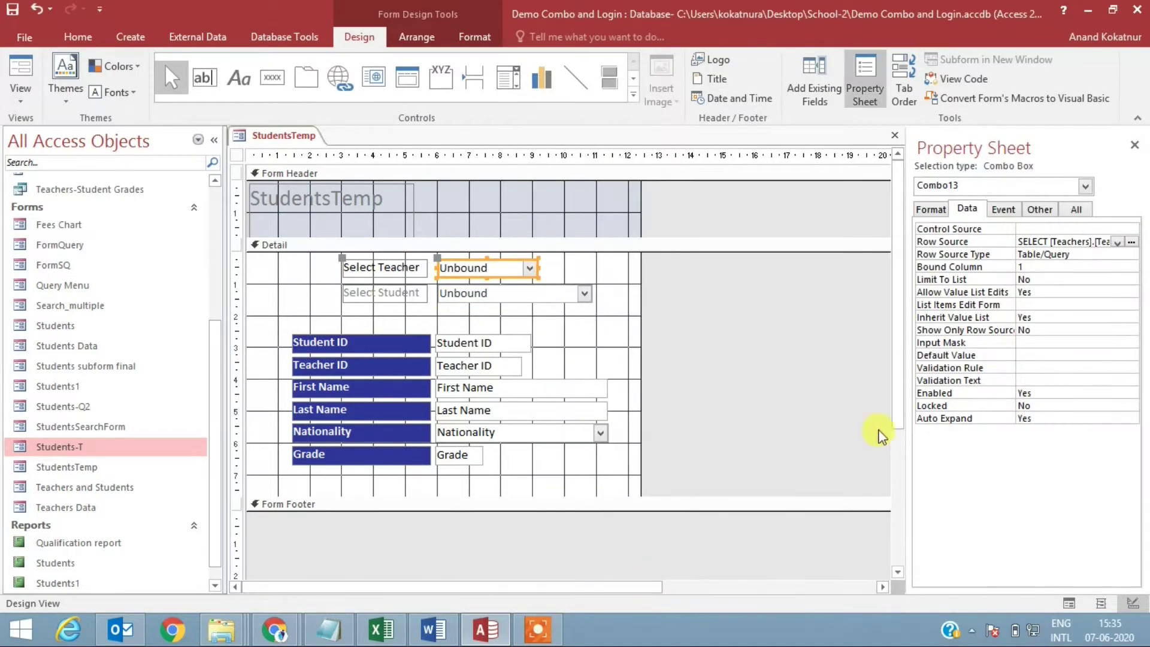
pyautogui.click(1078, 209)
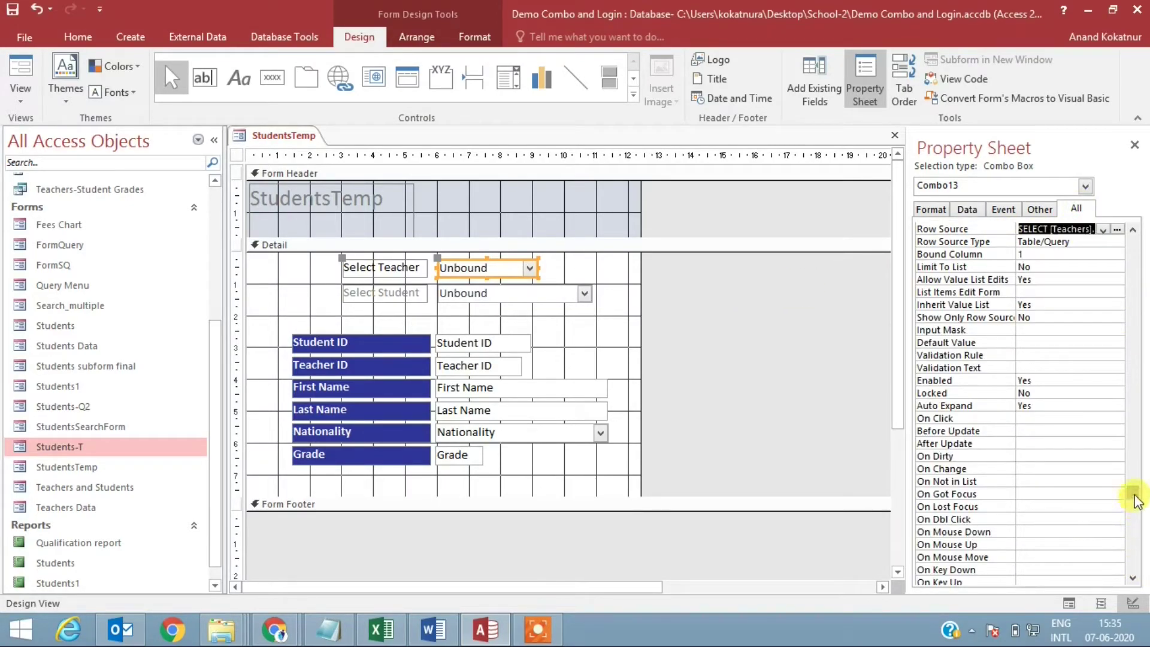
pyautogui.moveTo(1134, 507); pyautogui.dragTo(1145, 240)
pyautogui.click(991, 228)
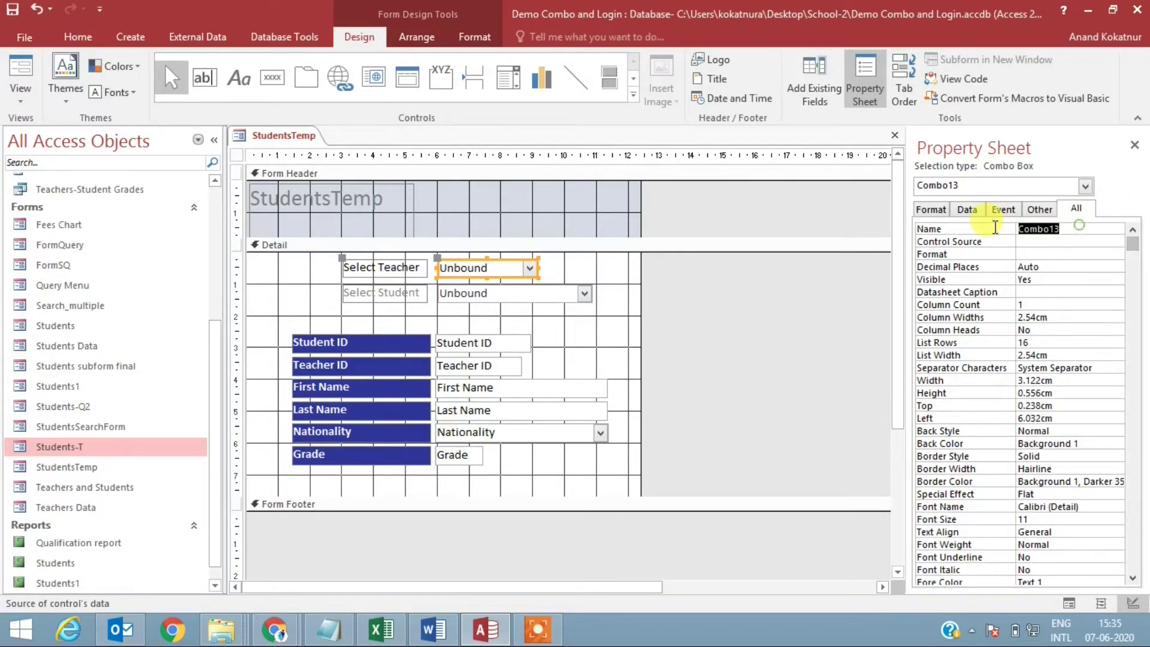
pyautogui.write('cboTeacherID')
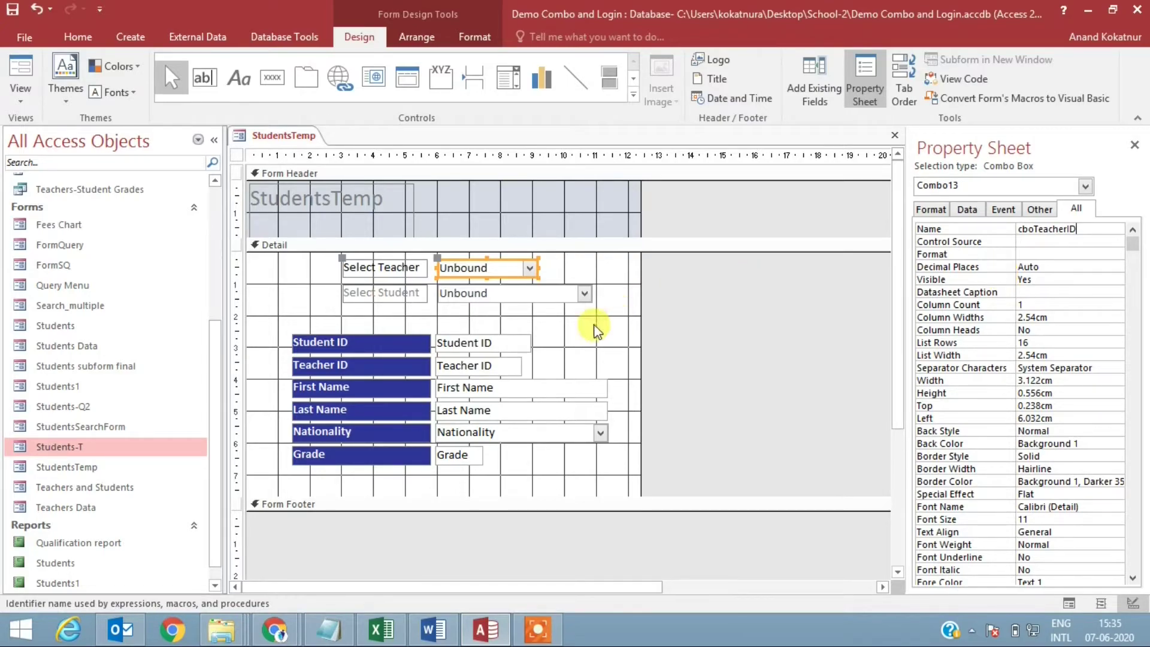
# Step: Rename the Select Student combo box from Combo15 to cboStudent
pyautogui.click(534, 295)
pyautogui.doubleClick(1090, 227)
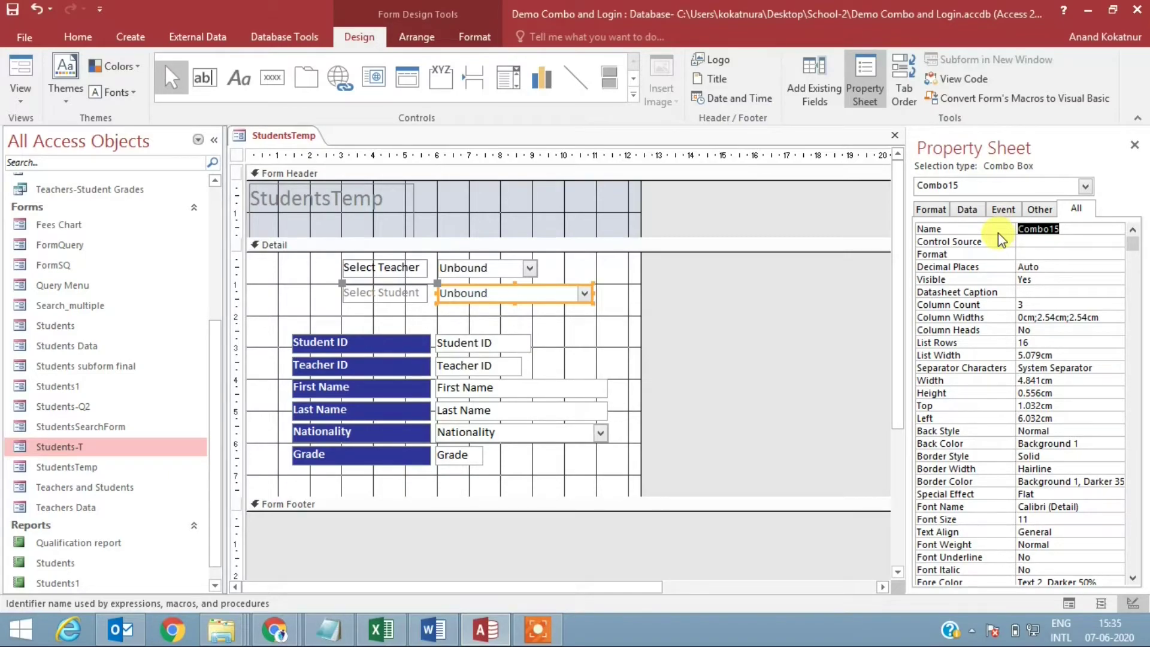
pyautogui.write('cbo Student')
pyautogui.press('BackSpace')
# Step: Create a Code Builder procedure for cboTeacherID's After Update event
pyautogui.click(759, 339)
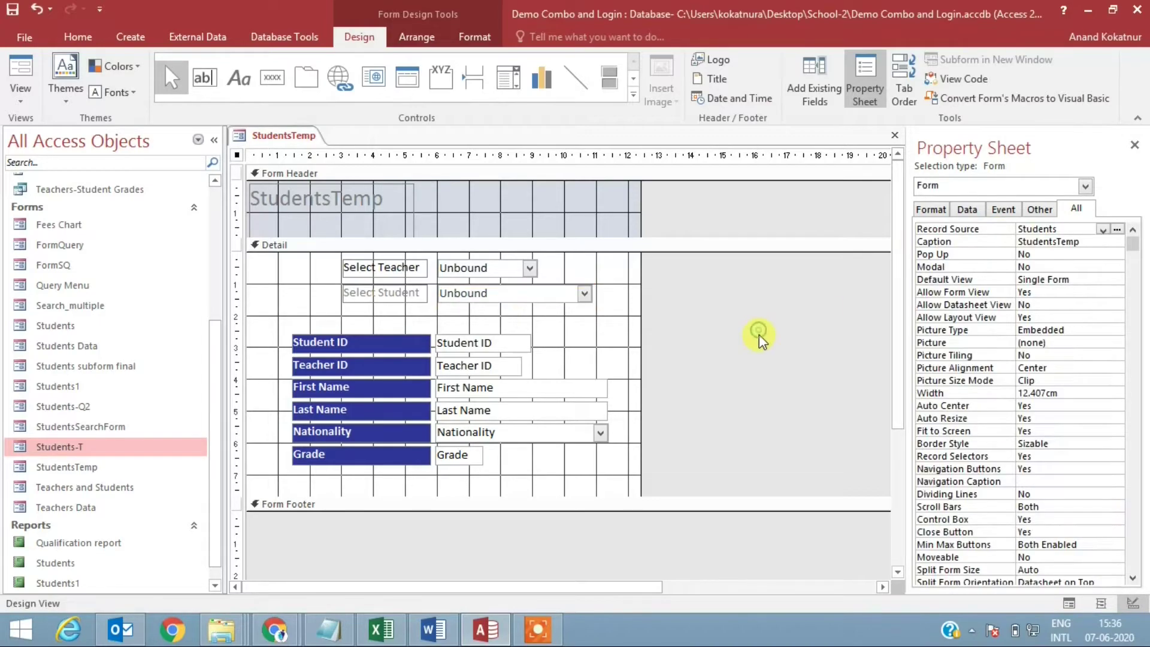
pyautogui.click(508, 271)
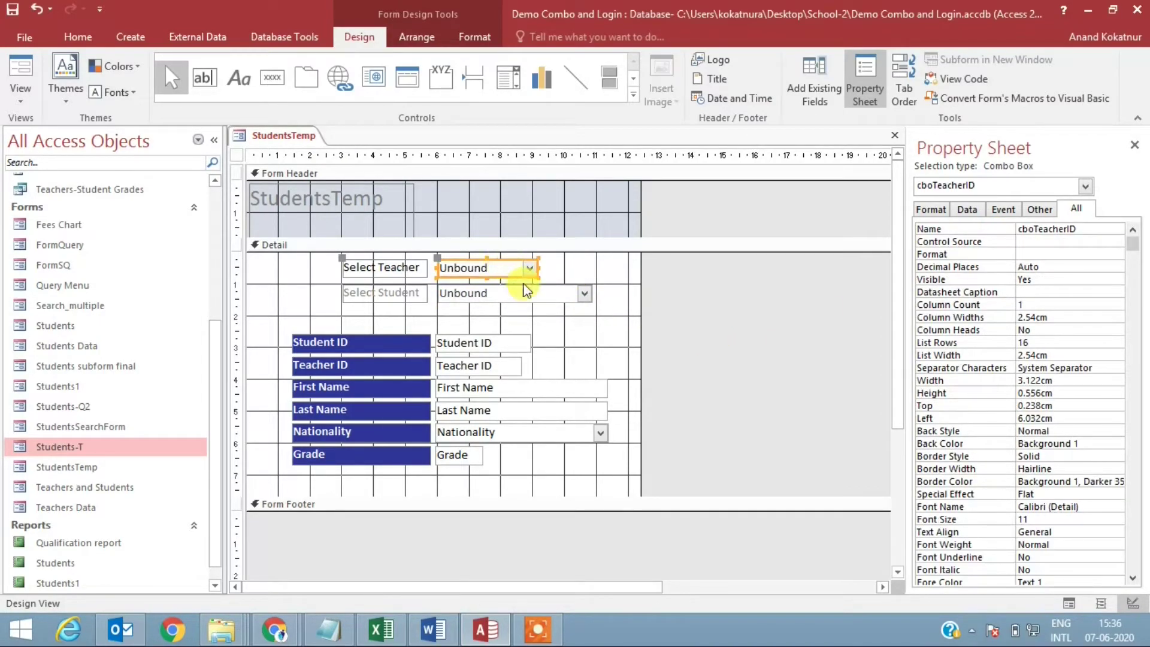
pyautogui.click(1000, 209)
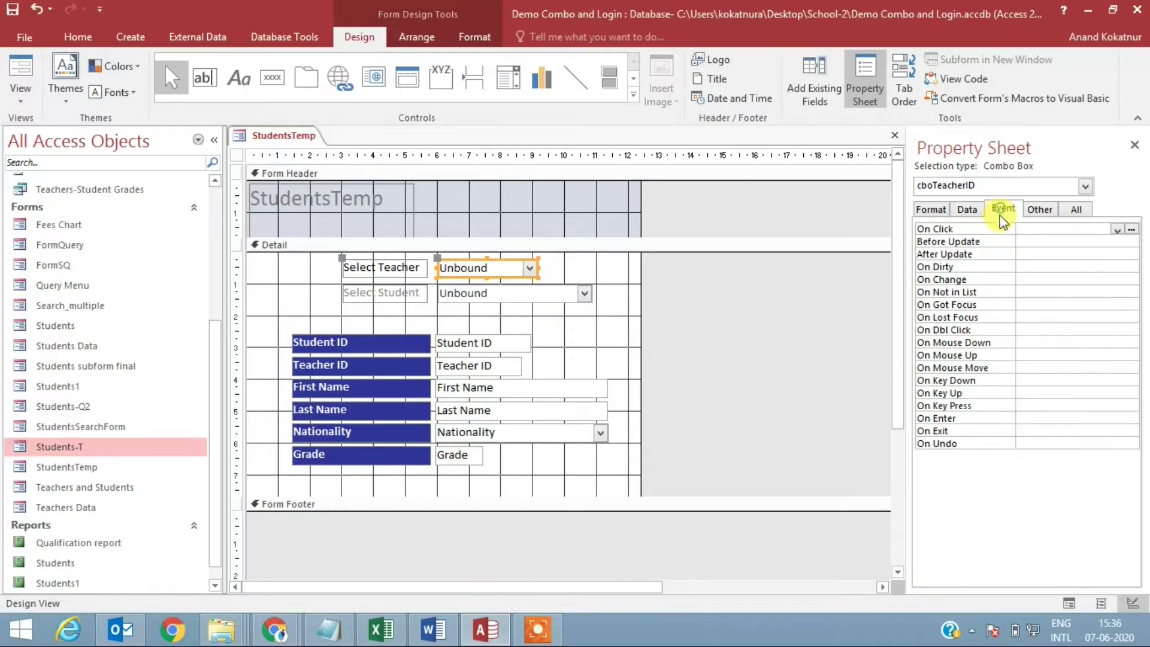
pyautogui.click(1036, 254)
pyautogui.click(1132, 254)
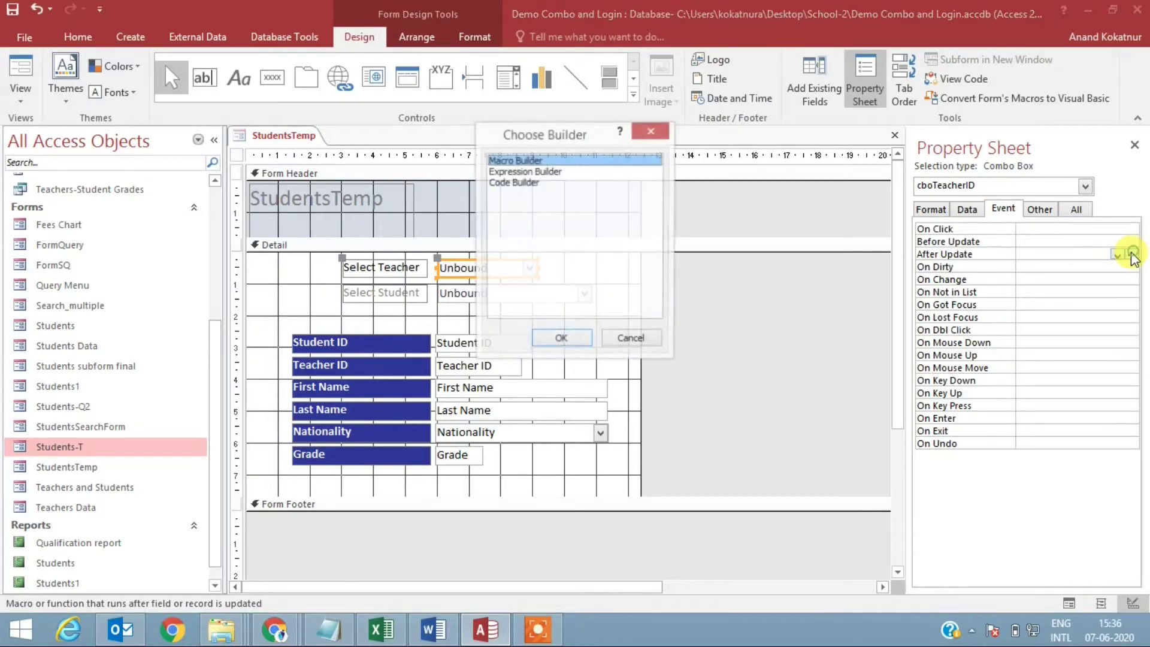
pyautogui.doubleClick(526, 185)
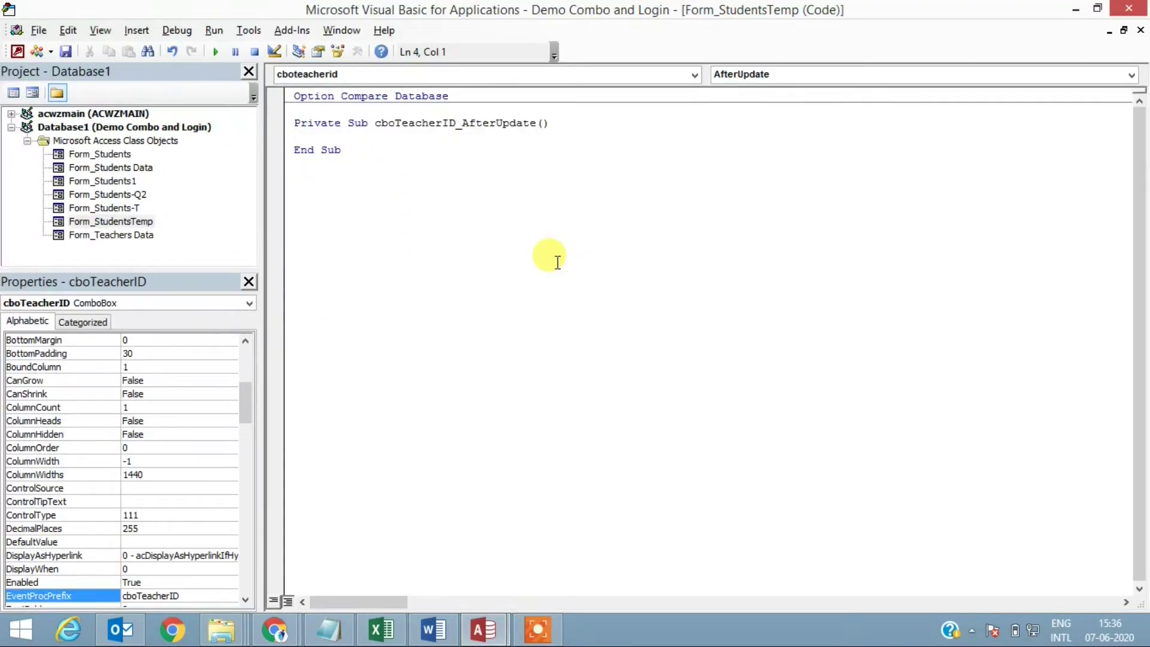
# Step: Enter me.cboStudent.Requery in cboTeacherID_AfterUpdate and close the VBA editor
pyautogui.write('me.c')
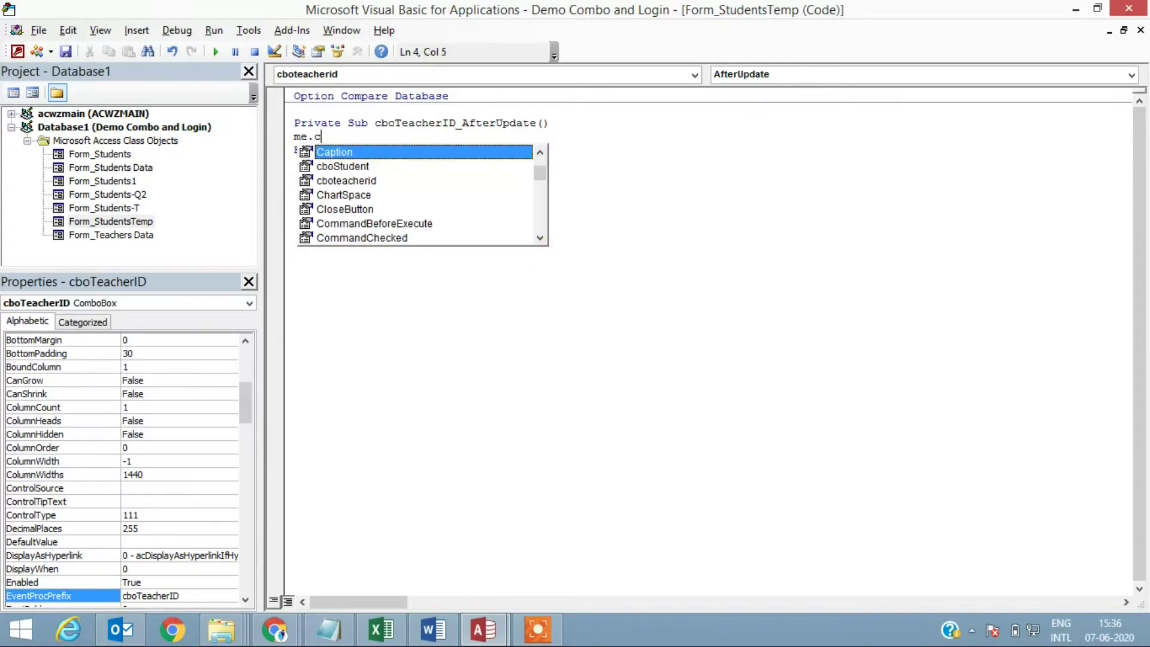
pyautogui.write('b')
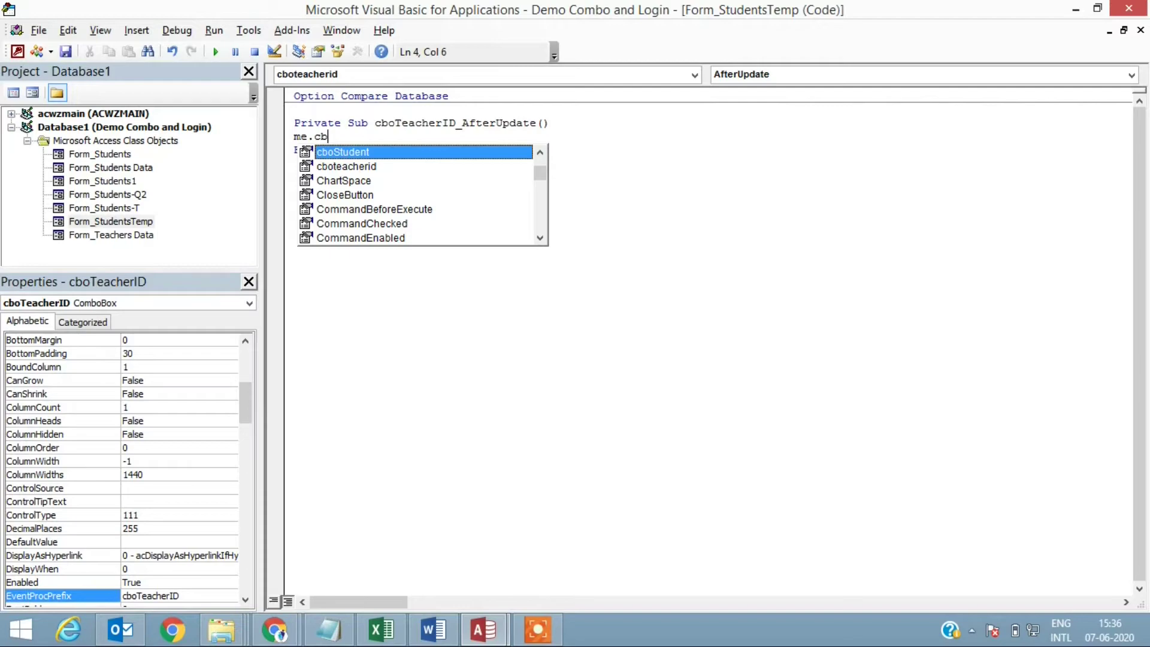
pyautogui.press('Tab')
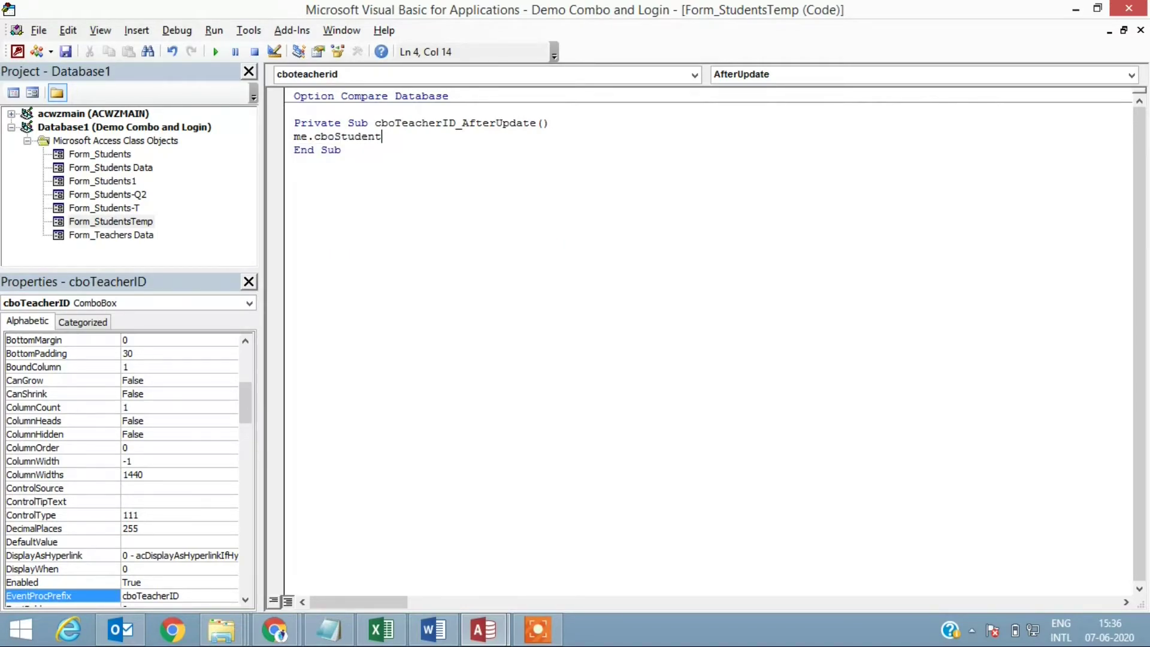
pyautogui.write('.re')
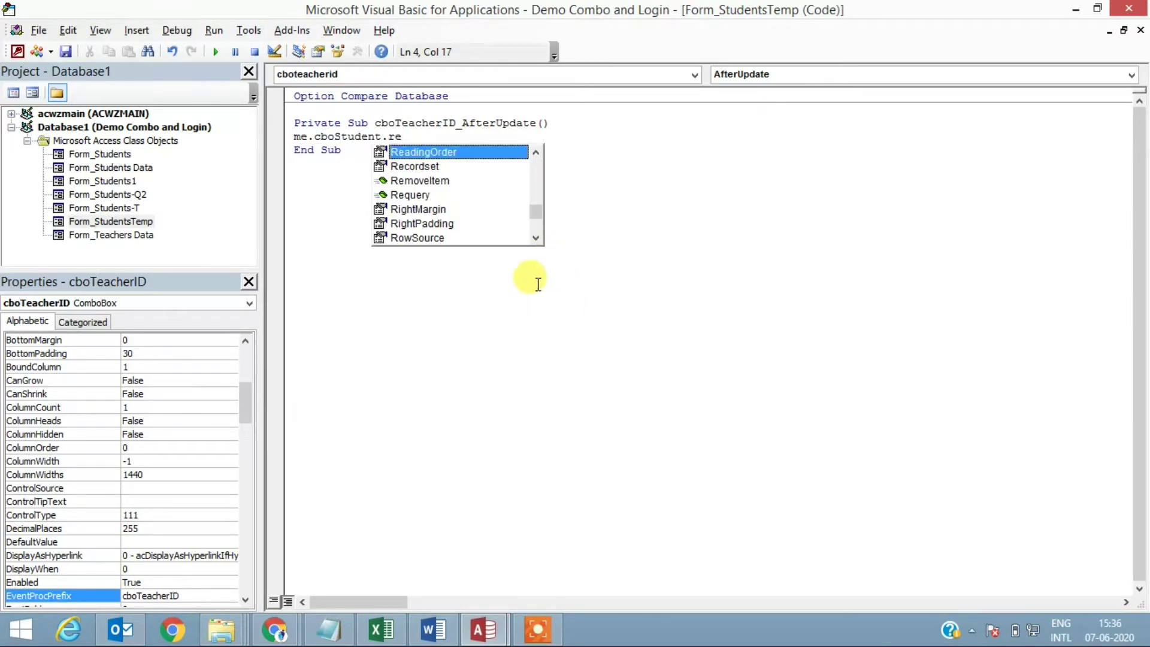
pyautogui.doubleClick(404, 194)
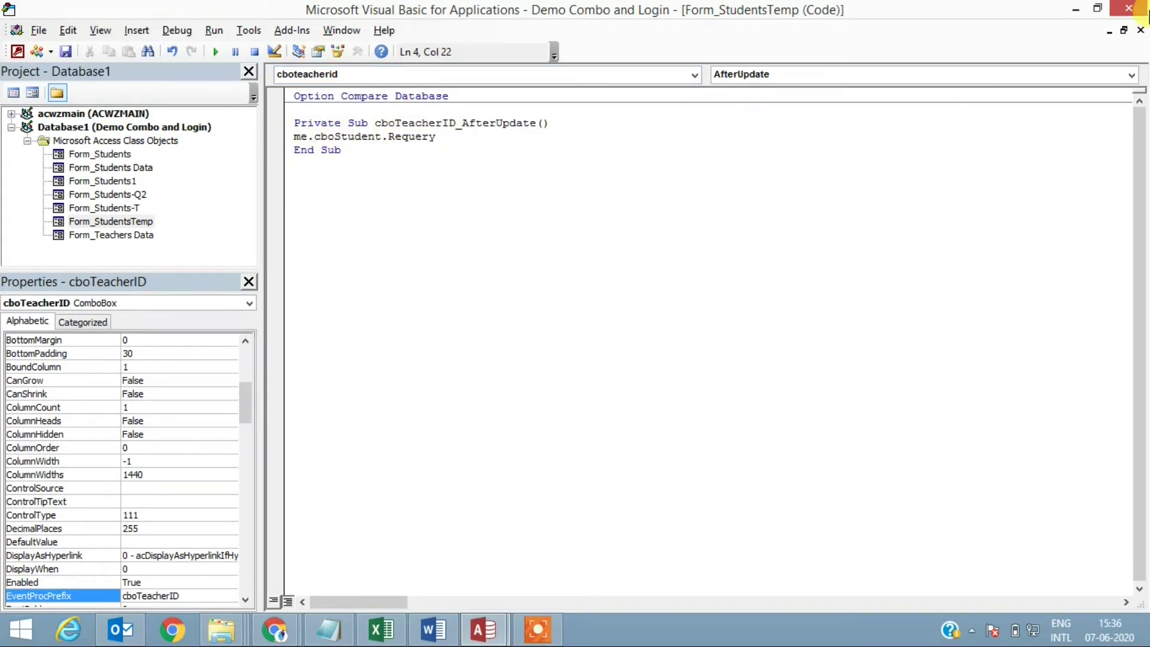
pyautogui.click(1140, 13)
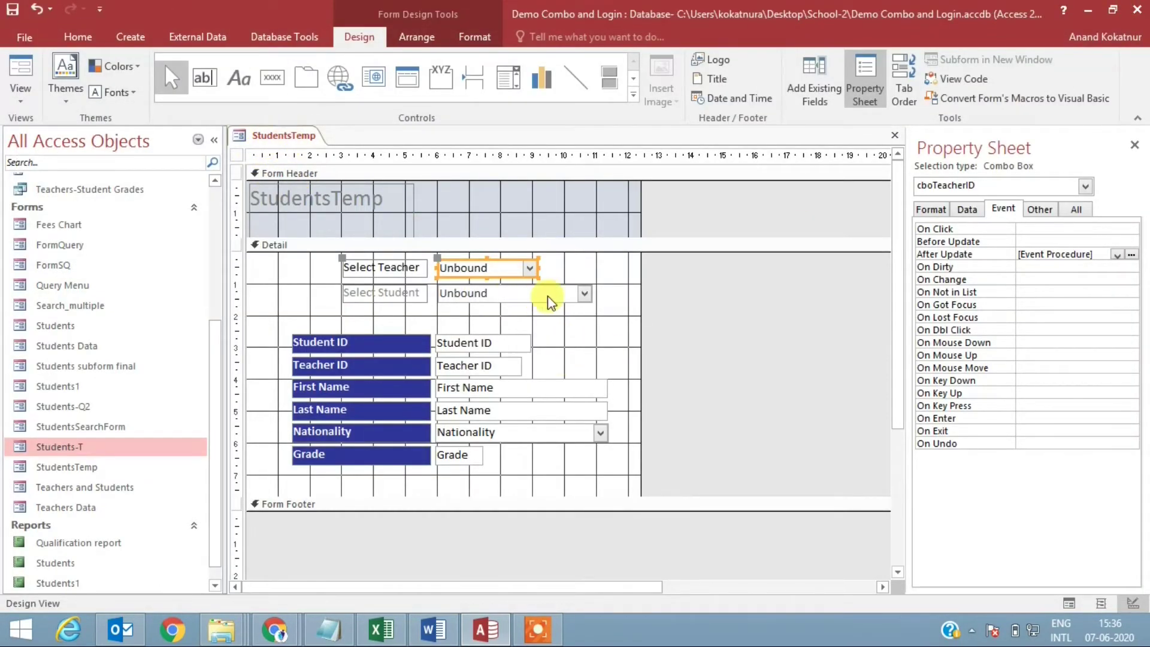
# Step: Select cboStudent and go to its Row Source property on the Data tab
pyautogui.click(582, 297)
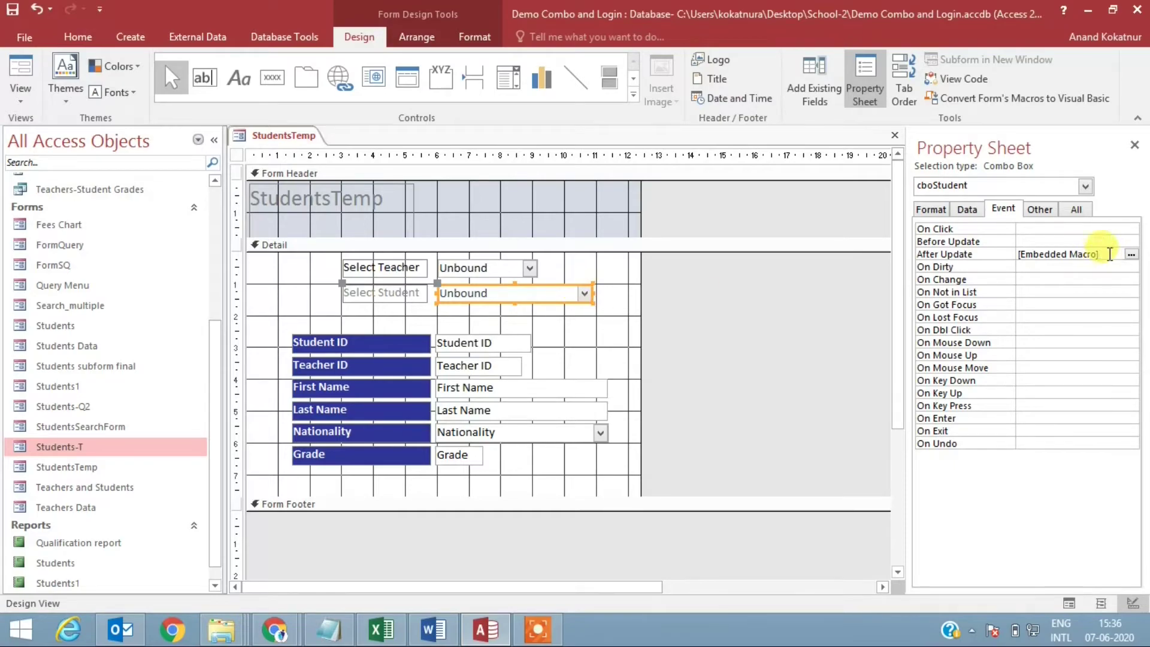
pyautogui.click(968, 208)
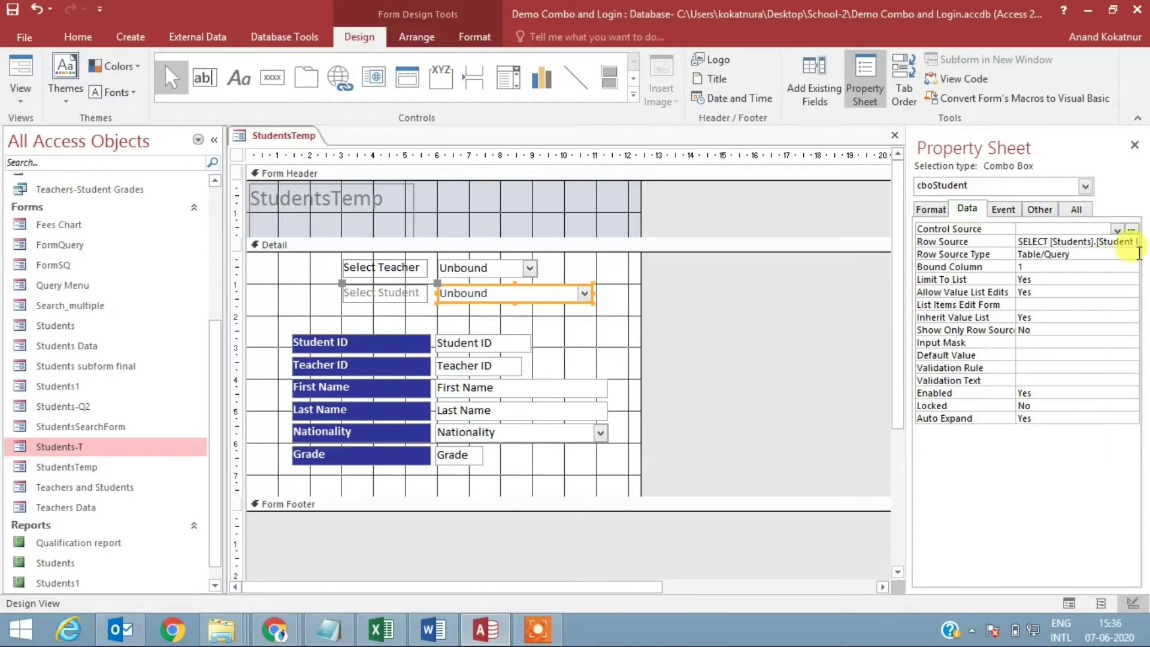
pyautogui.click(1083, 239)
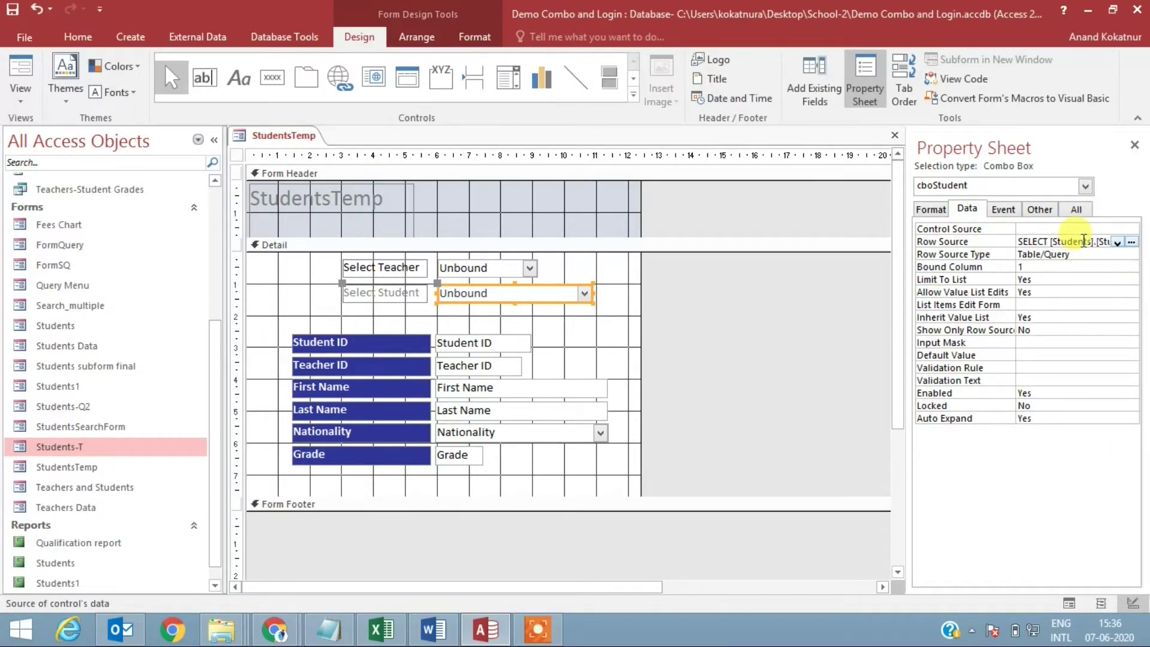
# Step: Open the student list's row source query and widen its Teacher ID column
pyautogui.click(1132, 244)
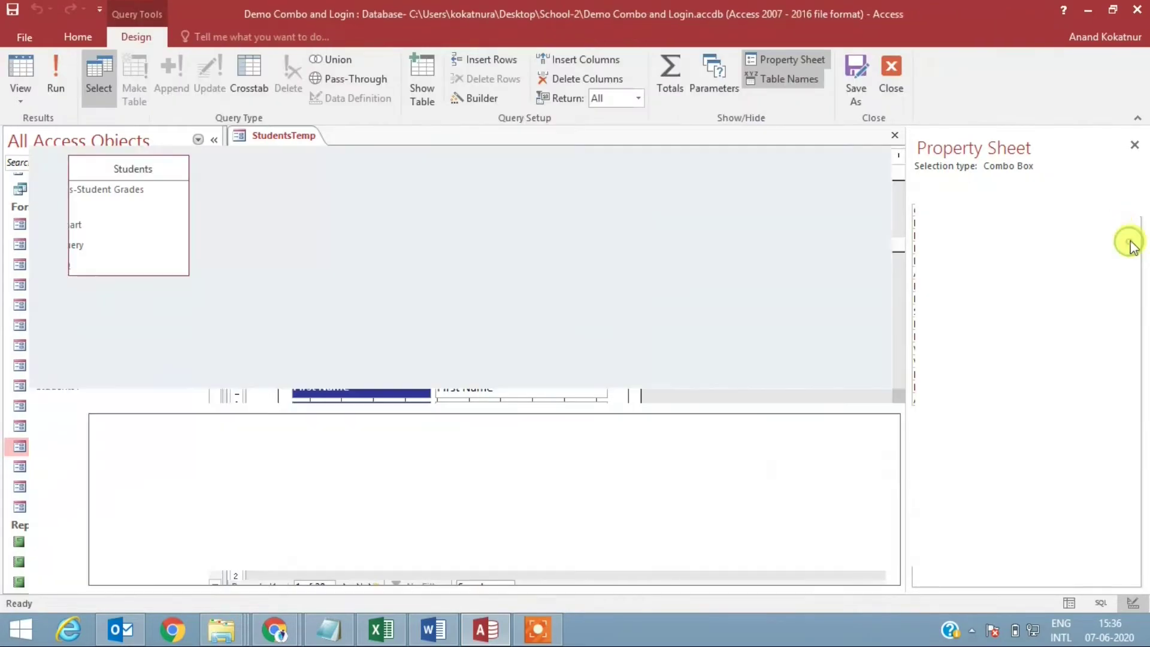
pyautogui.click(361, 479)
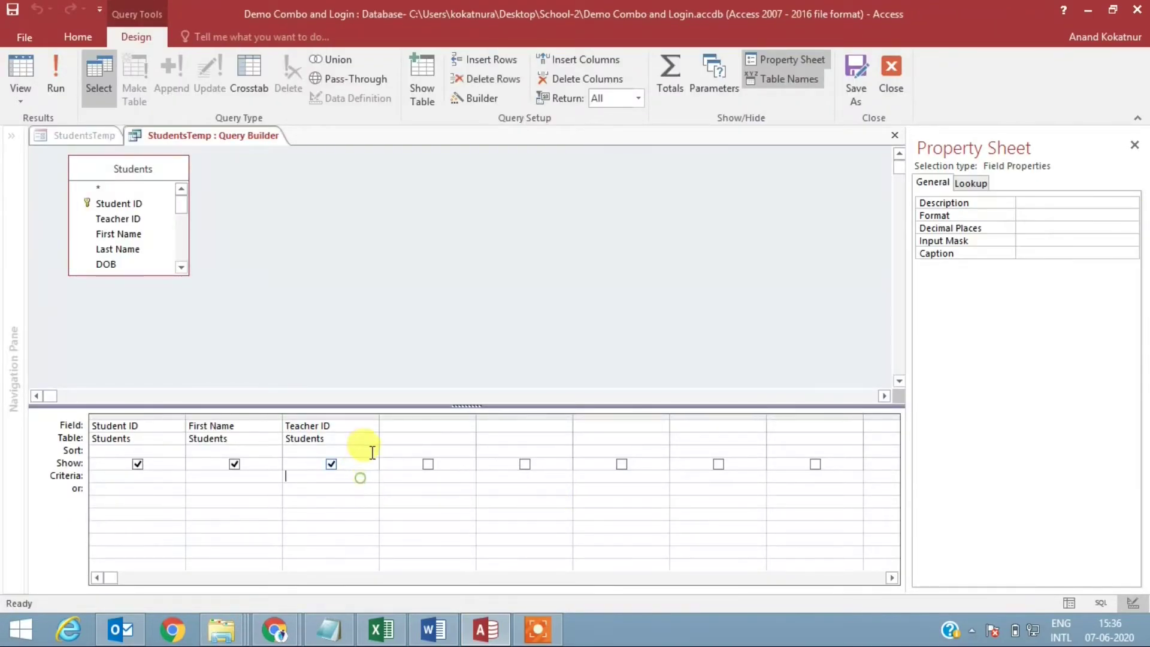
pyautogui.moveTo(377, 417); pyautogui.dragTo(456, 417)
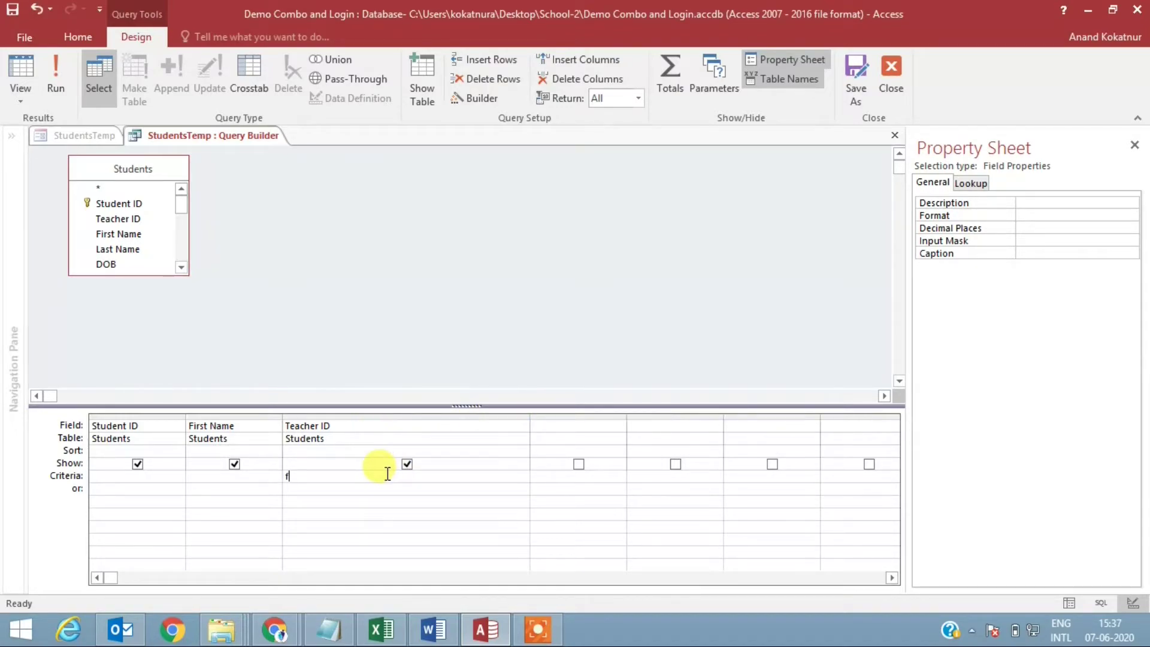
# Step: Enter forms![StudentsTemp]![cboTeacherID] as the Teacher ID criteria and close the Query Builder
pyautogui.write('orms')
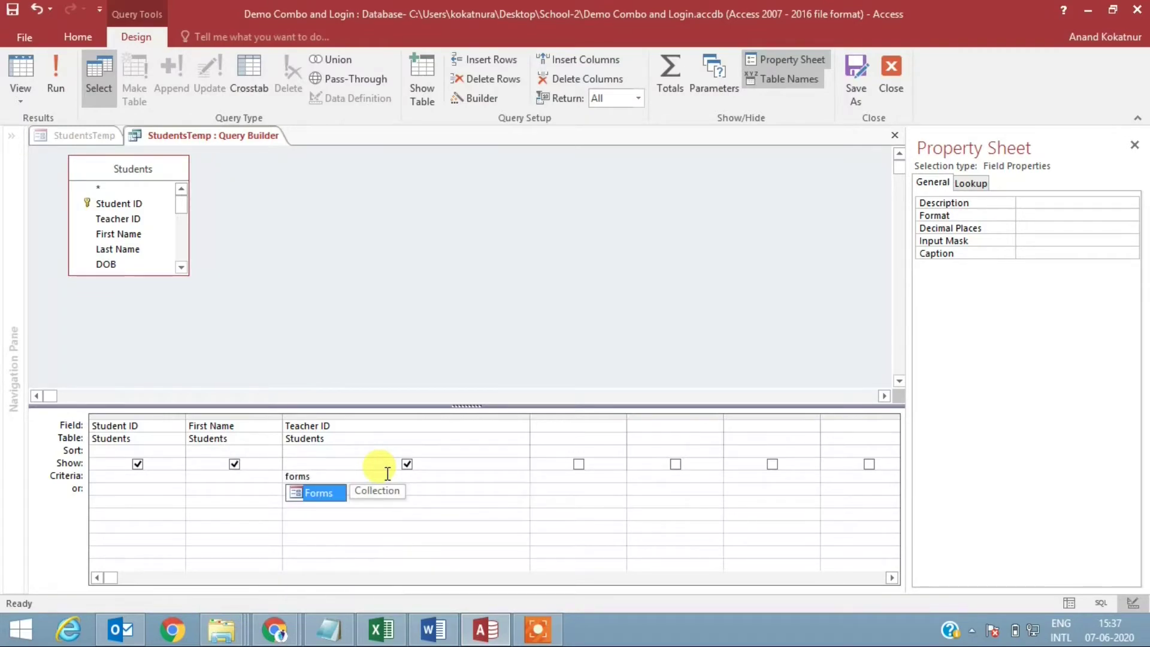
pyautogui.write('!')
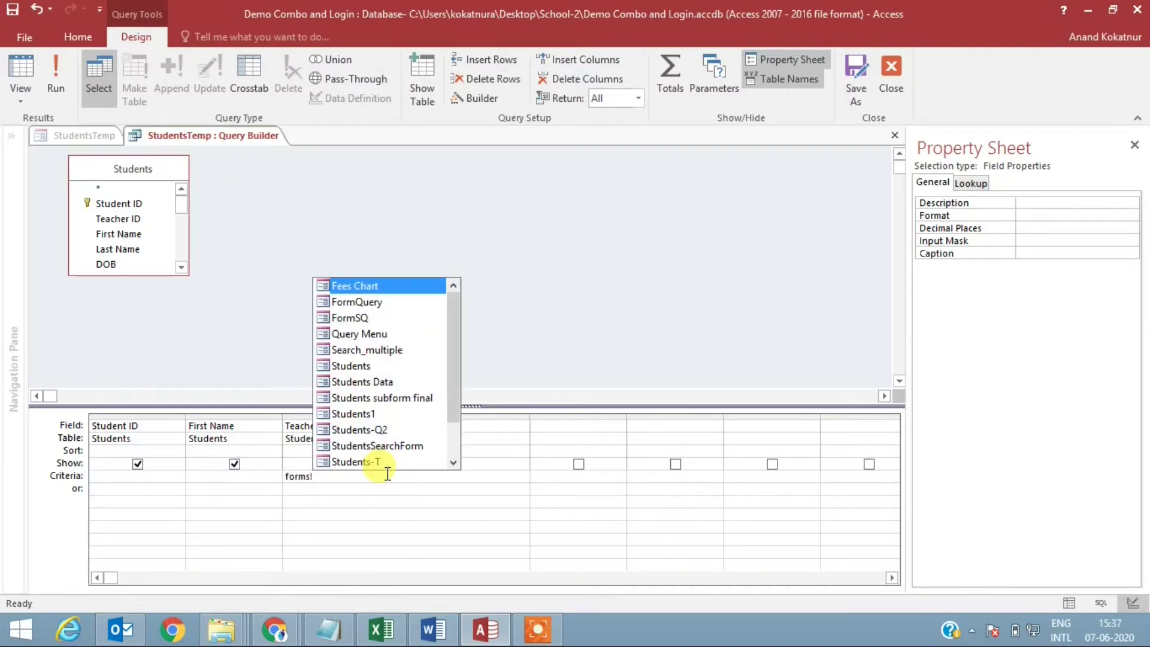
pyautogui.moveTo(447, 382); pyautogui.dragTo(451, 429)
pyautogui.click(371, 426)
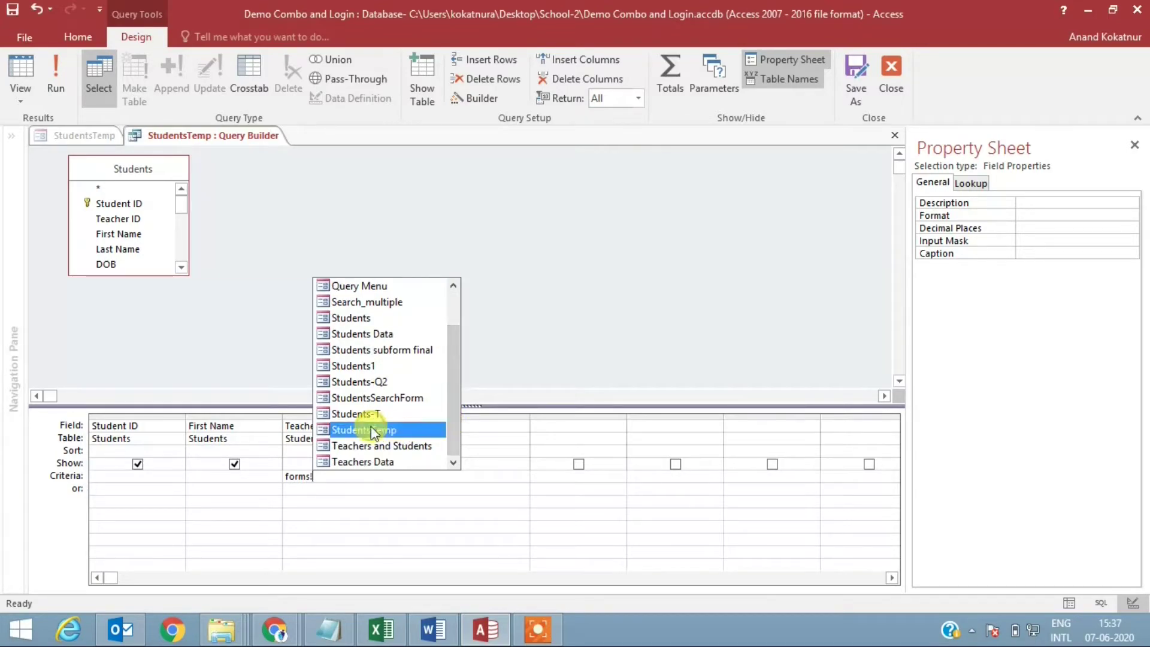
pyautogui.doubleClick(371, 428)
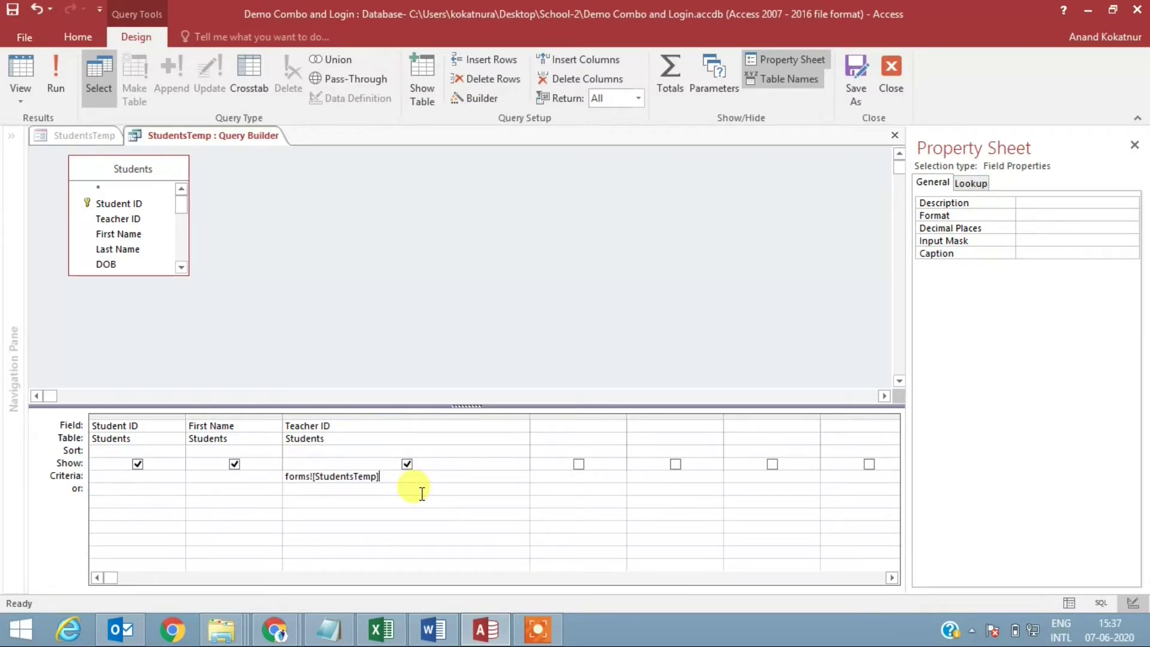
pyautogui.write('!')
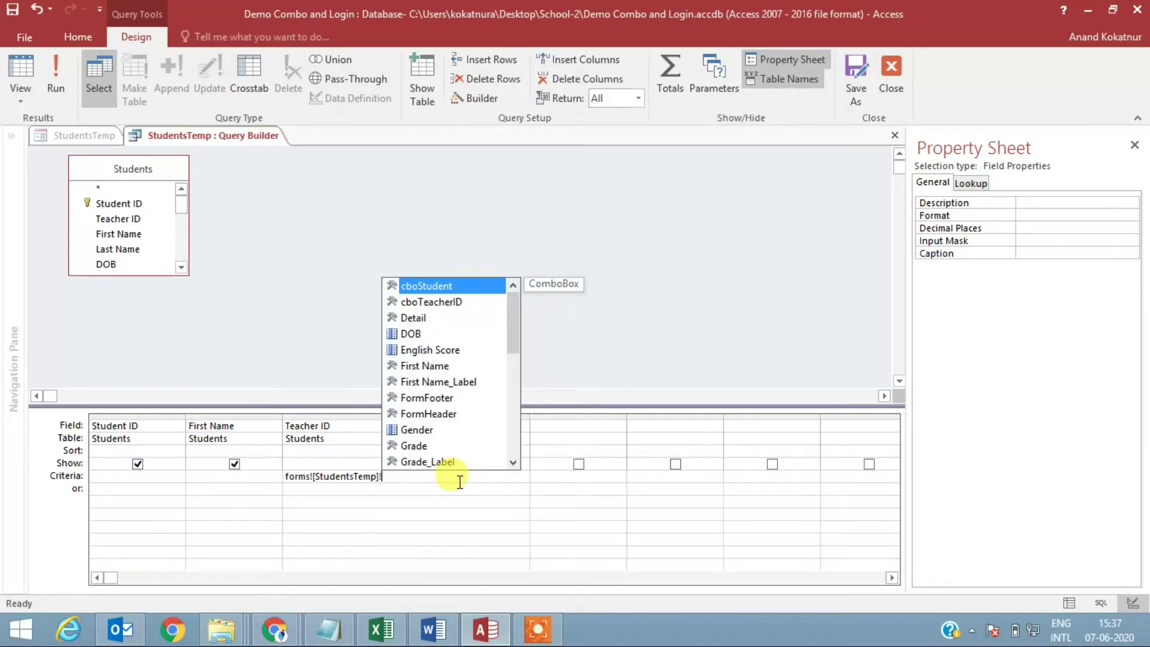
pyautogui.doubleClick(443, 302)
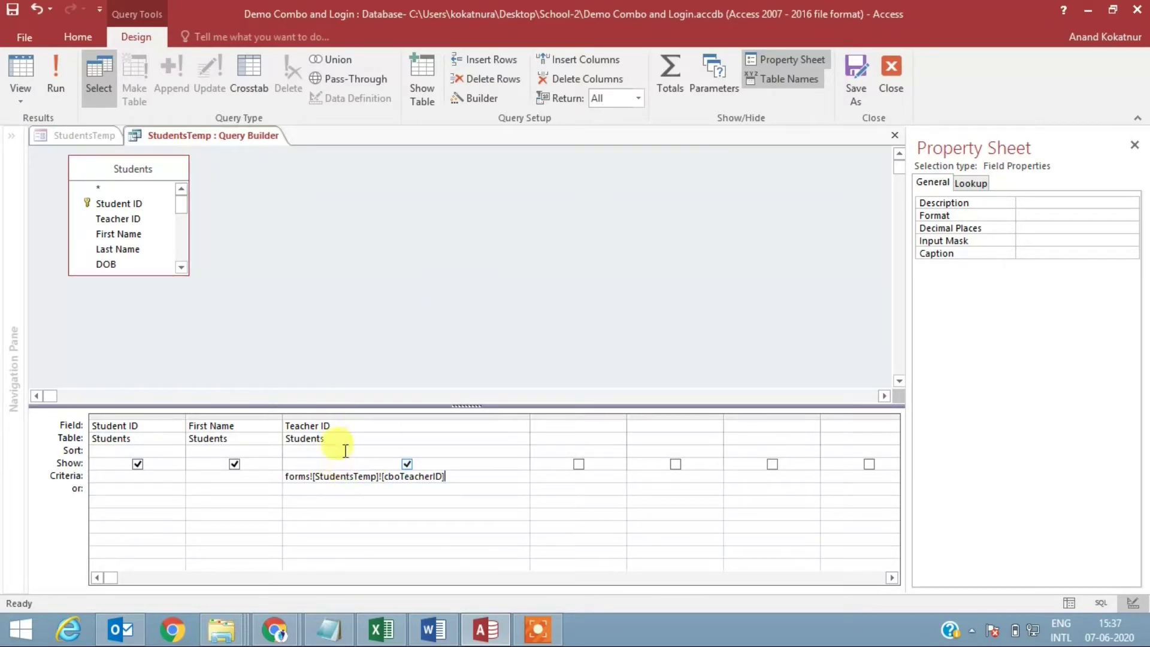
pyautogui.click(1135, 144)
pyautogui.click(1141, 137)
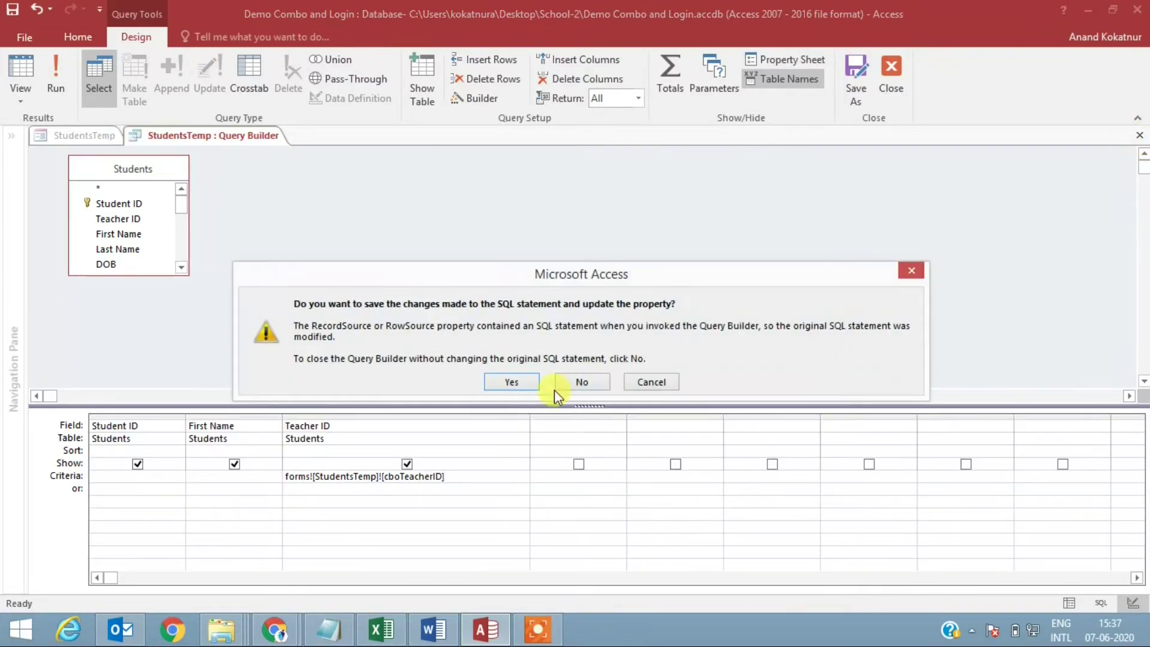
# Step: Save the query change to the Row Source and switch StudentsTemp to Form View
pyautogui.click(513, 383)
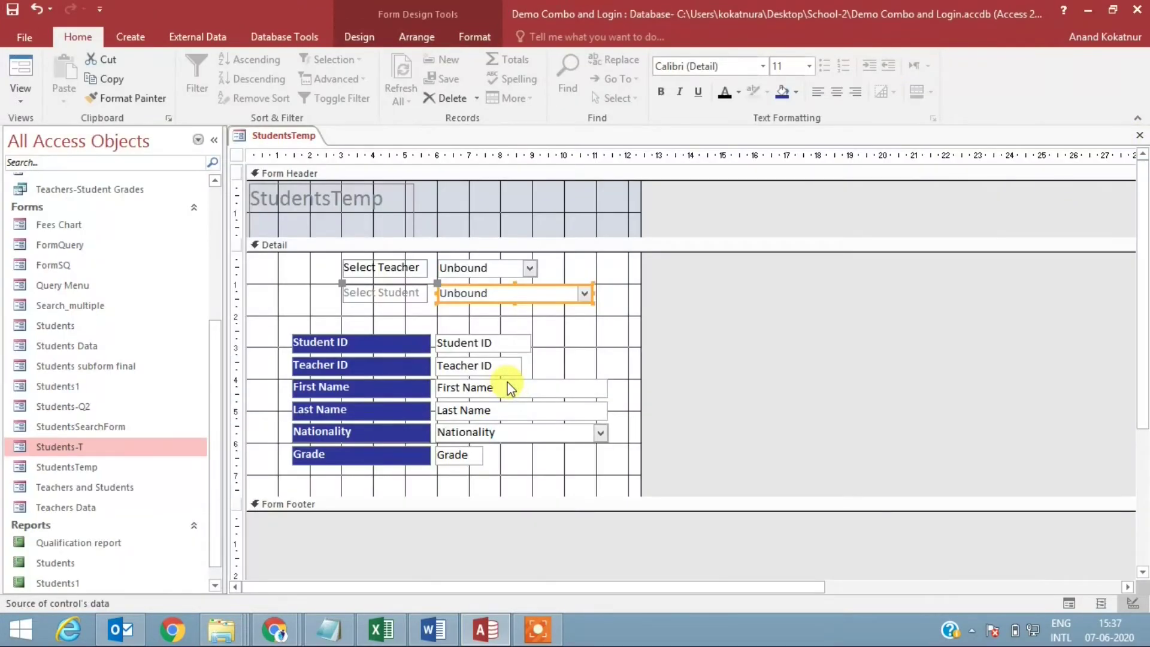
pyautogui.rightClick(281, 137)
pyautogui.click(329, 213)
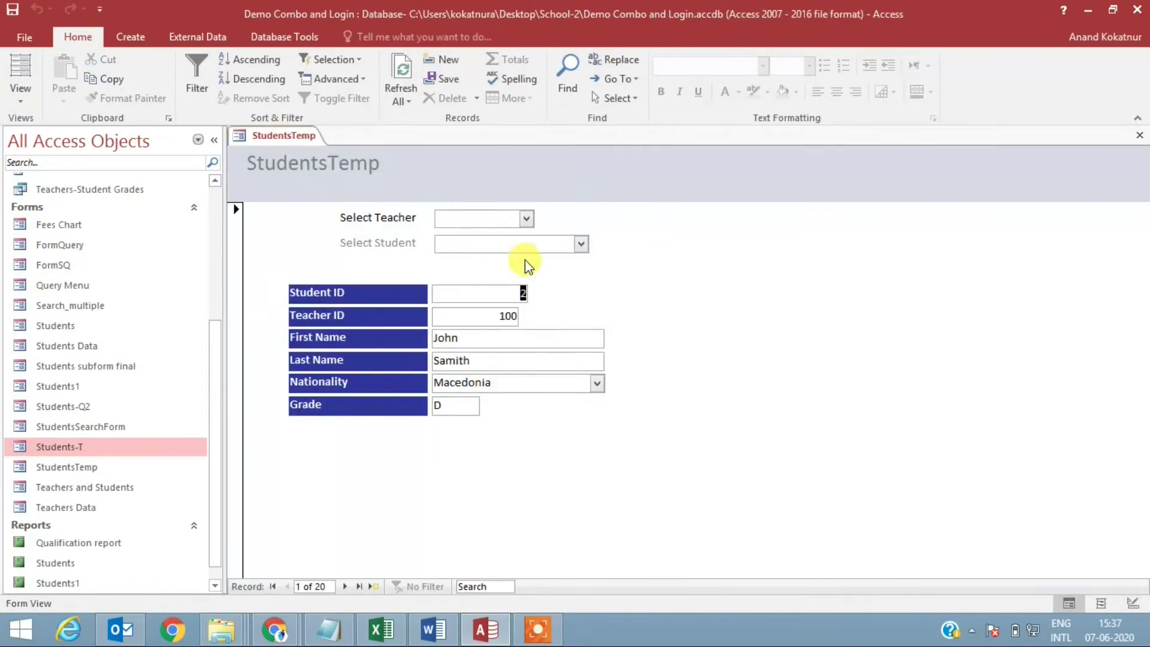
# Step: Try teacher 200, then choose teacher 300 and load their first listed student
pyautogui.click(524, 218)
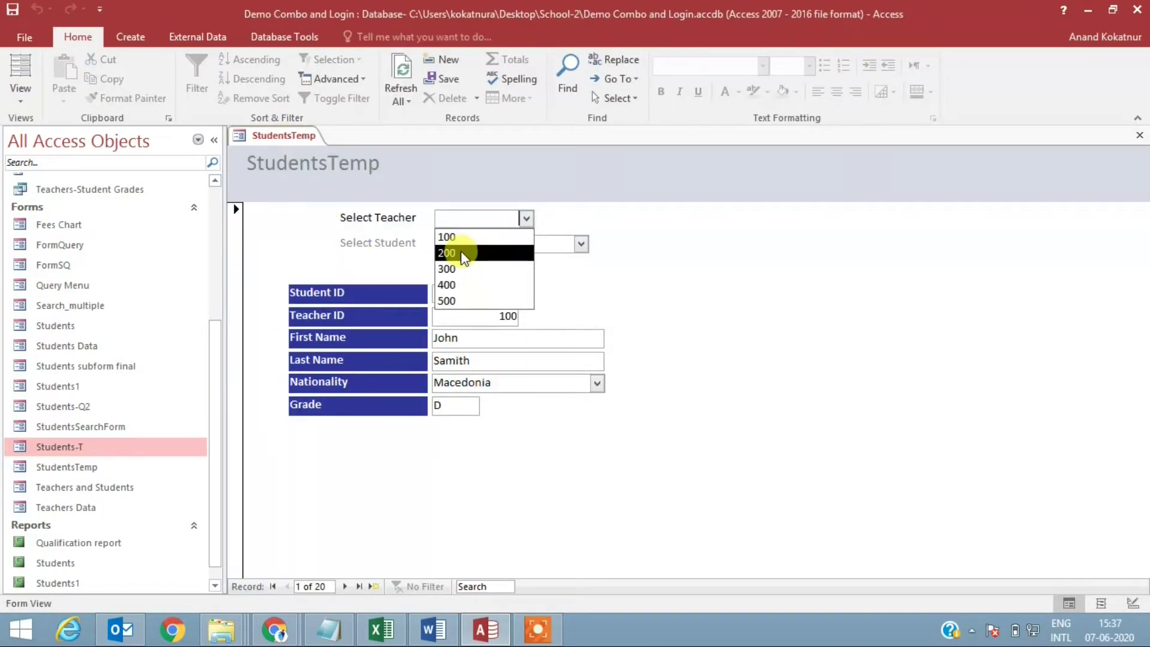
pyautogui.click(479, 252)
pyautogui.click(580, 243)
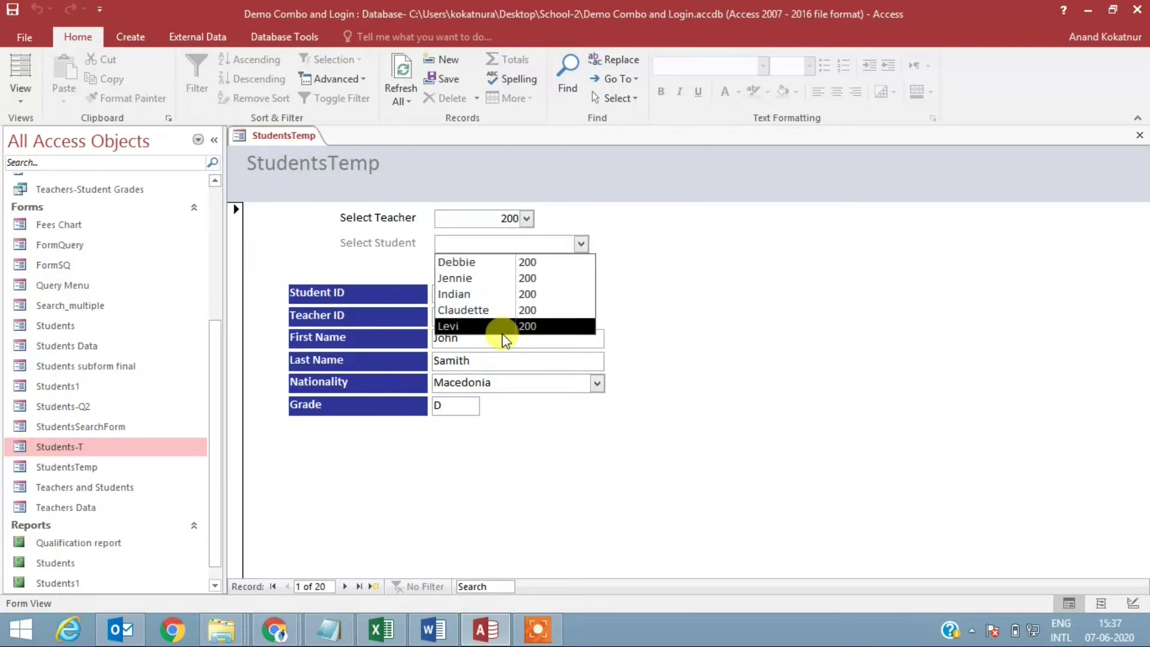
pyautogui.click(580, 243)
pyautogui.click(526, 218)
pyautogui.click(494, 266)
pyautogui.click(581, 244)
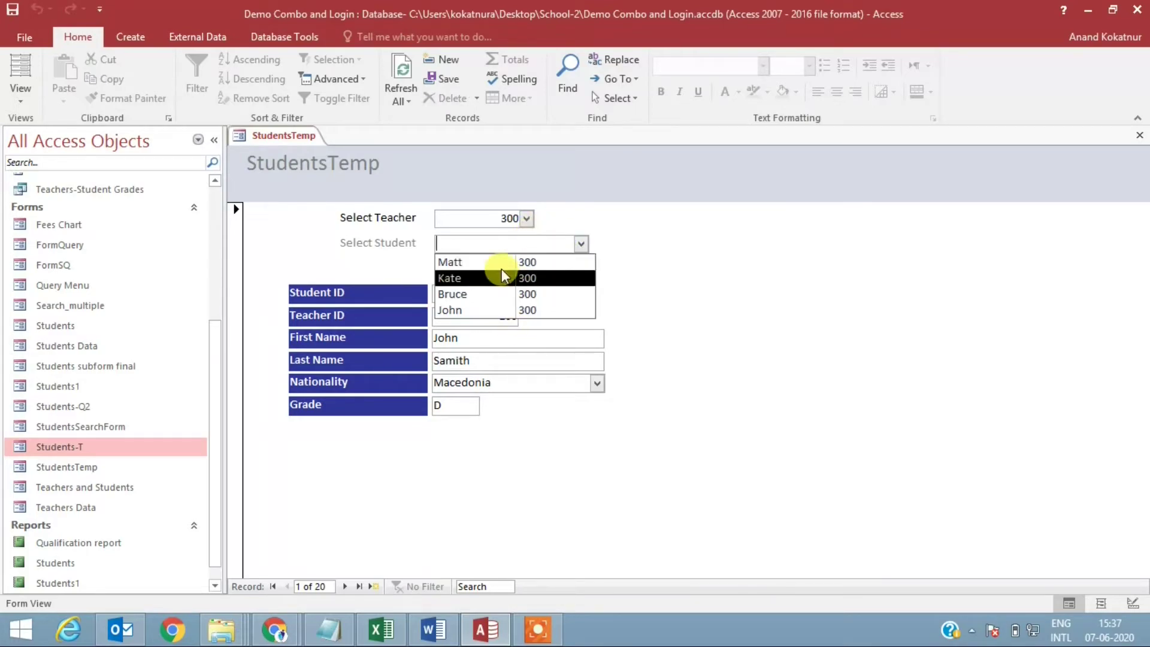
pyautogui.click(475, 263)
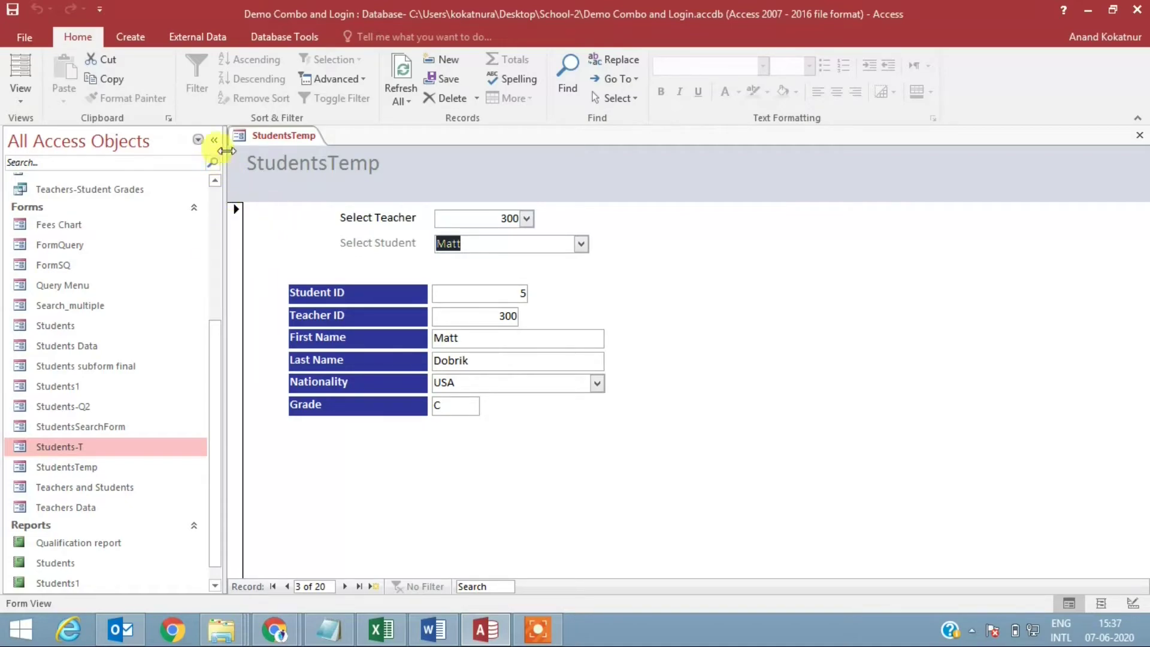
# Step: Return StudentsTemp to Design View and left-align the text of all Detail controls
pyautogui.rightClick(258, 133)
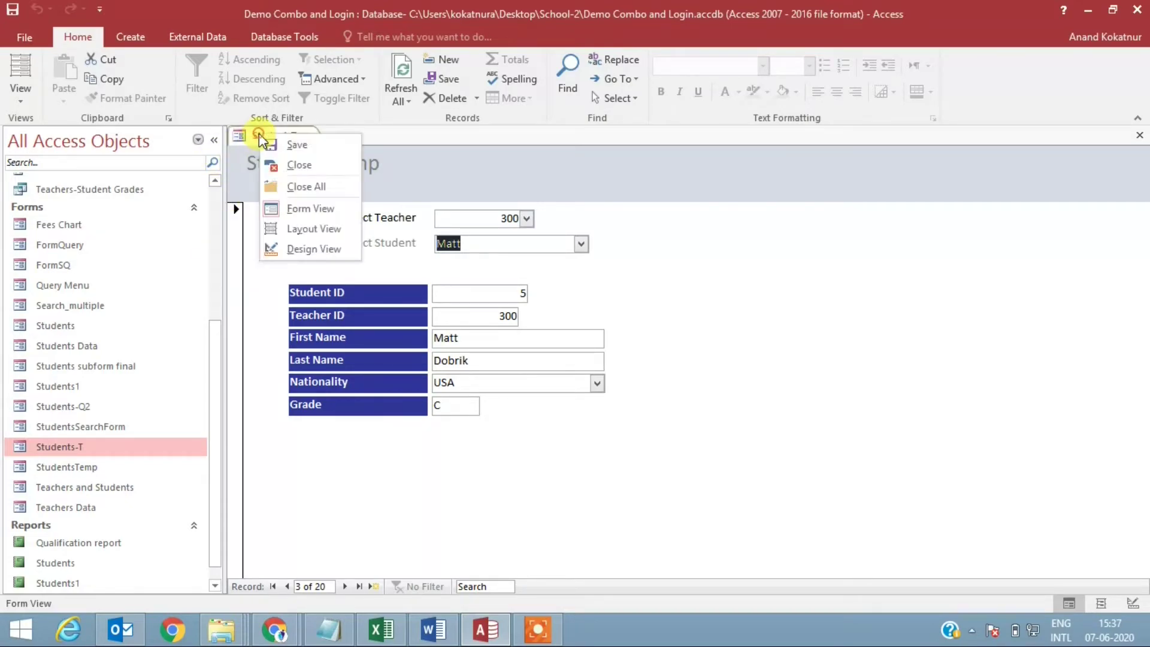
pyautogui.click(298, 248)
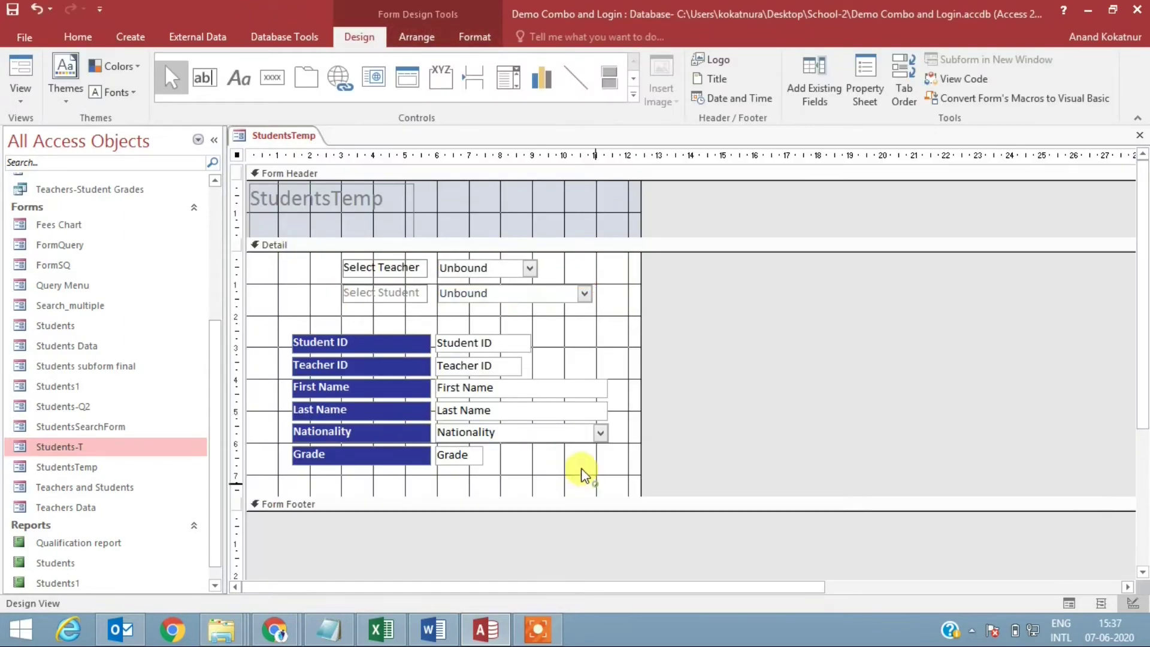
pyautogui.moveTo(287, 263); pyautogui.dragTo(284, 258)
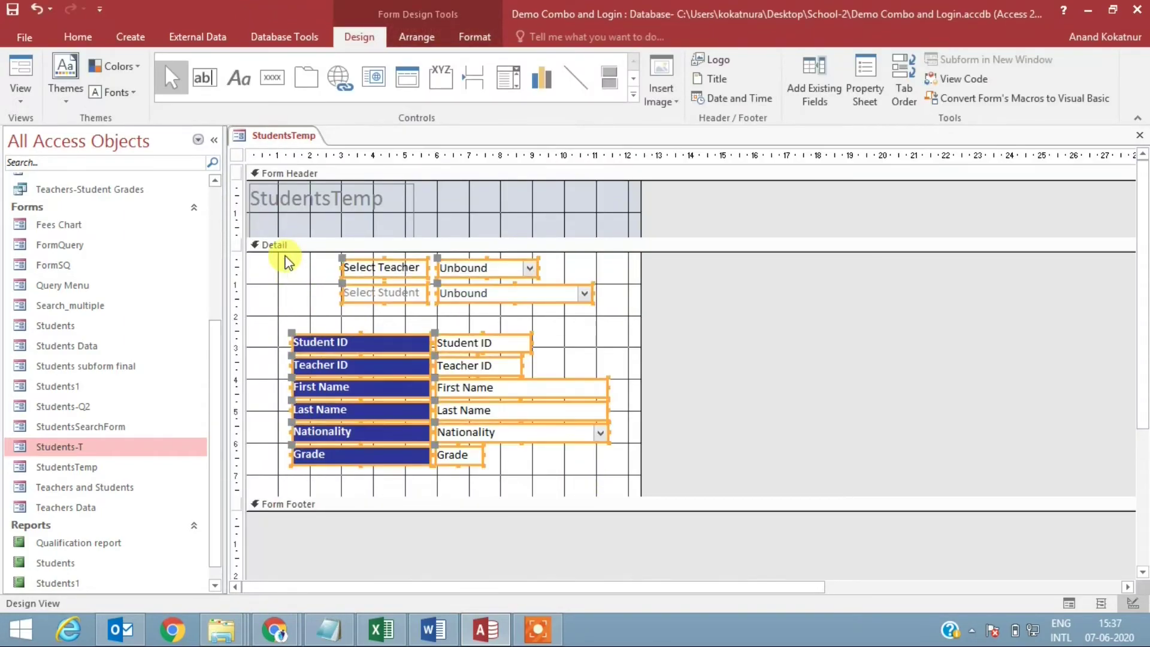
pyautogui.click(78, 37)
pyautogui.click(818, 91)
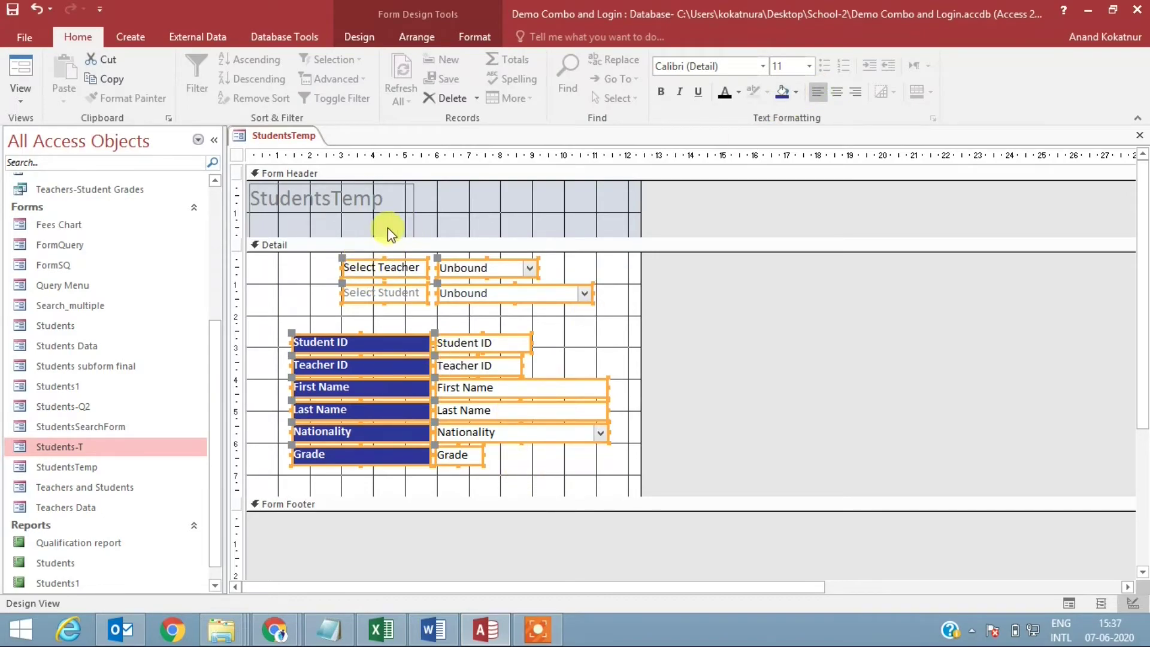
# Step: Draw a purple-filled rectangle around the Select Teacher and Select Student boxes
pyautogui.click(344, 39)
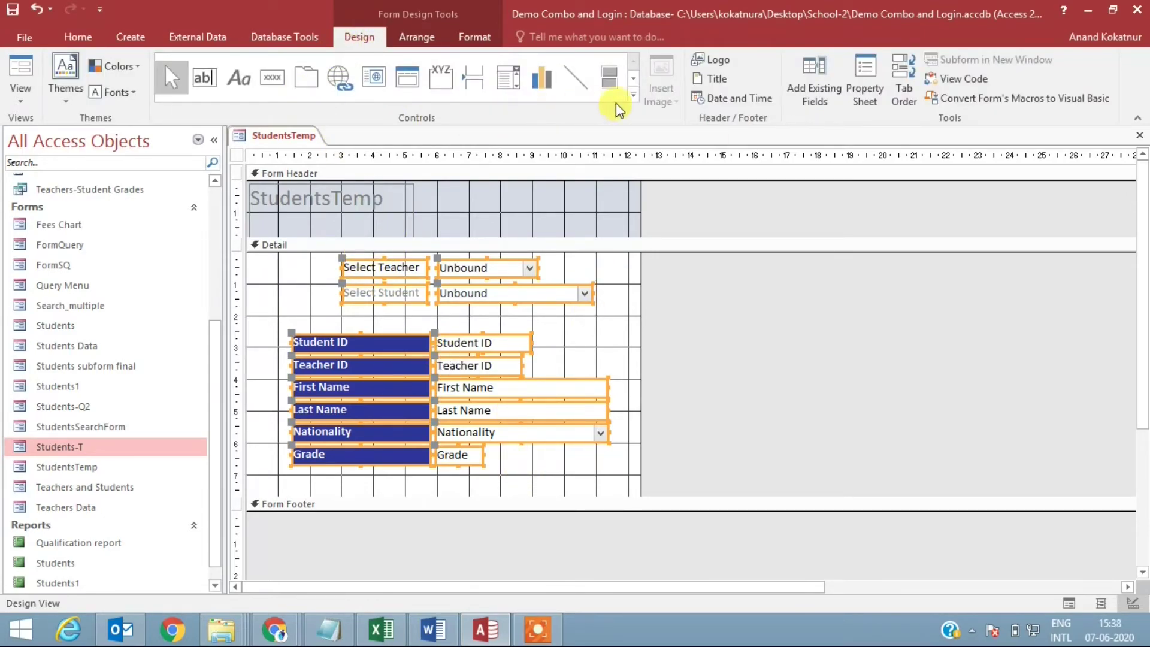
pyautogui.click(632, 96)
pyautogui.click(201, 108)
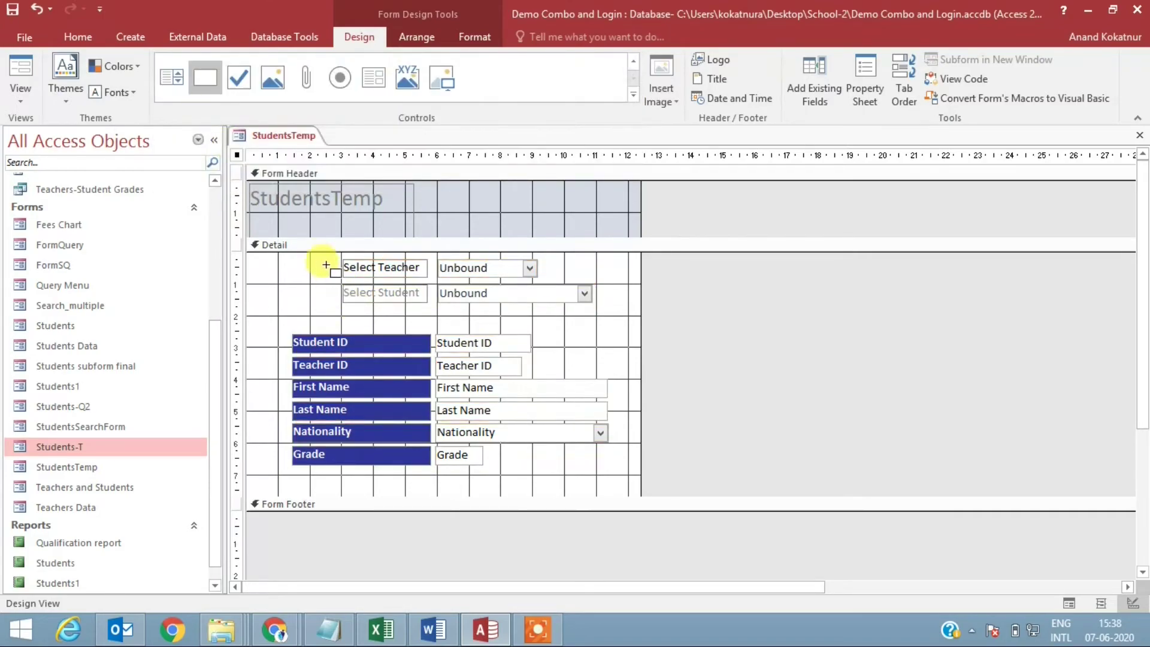
pyautogui.moveTo(319, 256); pyautogui.dragTo(601, 312)
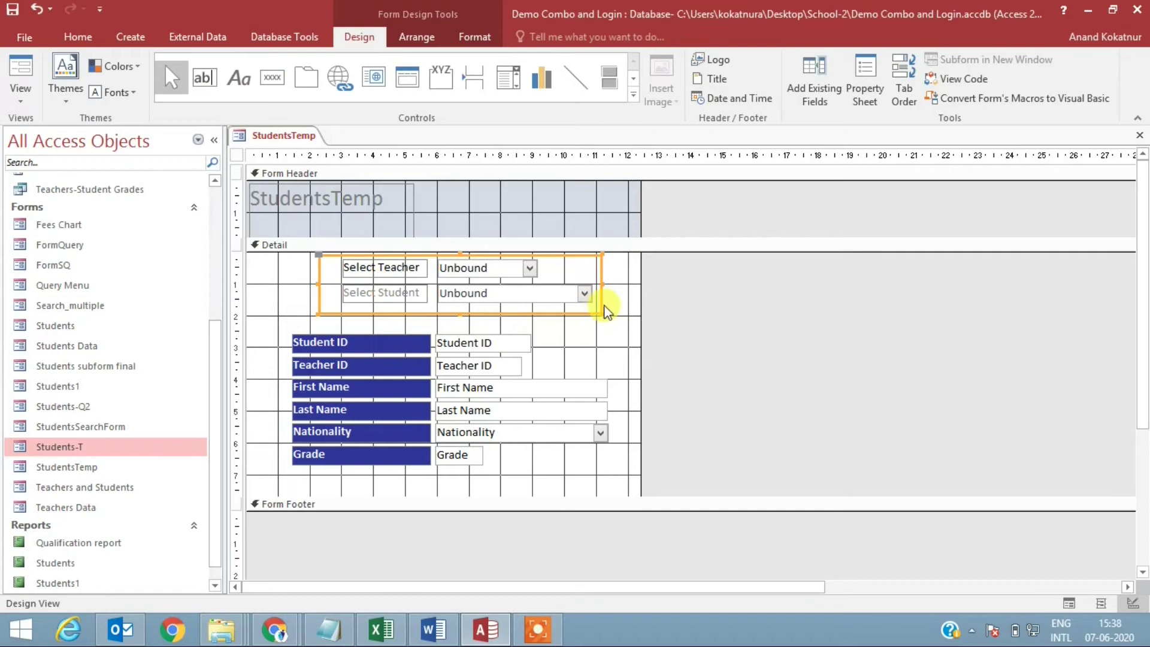
pyautogui.rightClick(599, 268)
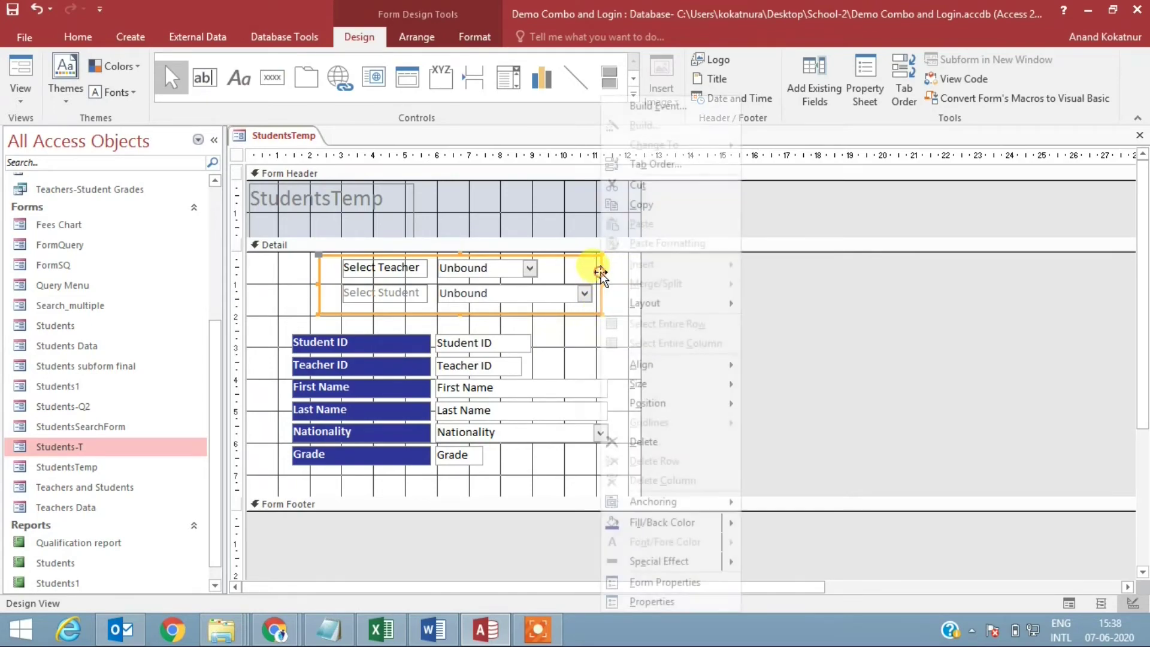
pyautogui.moveTo(685, 527)
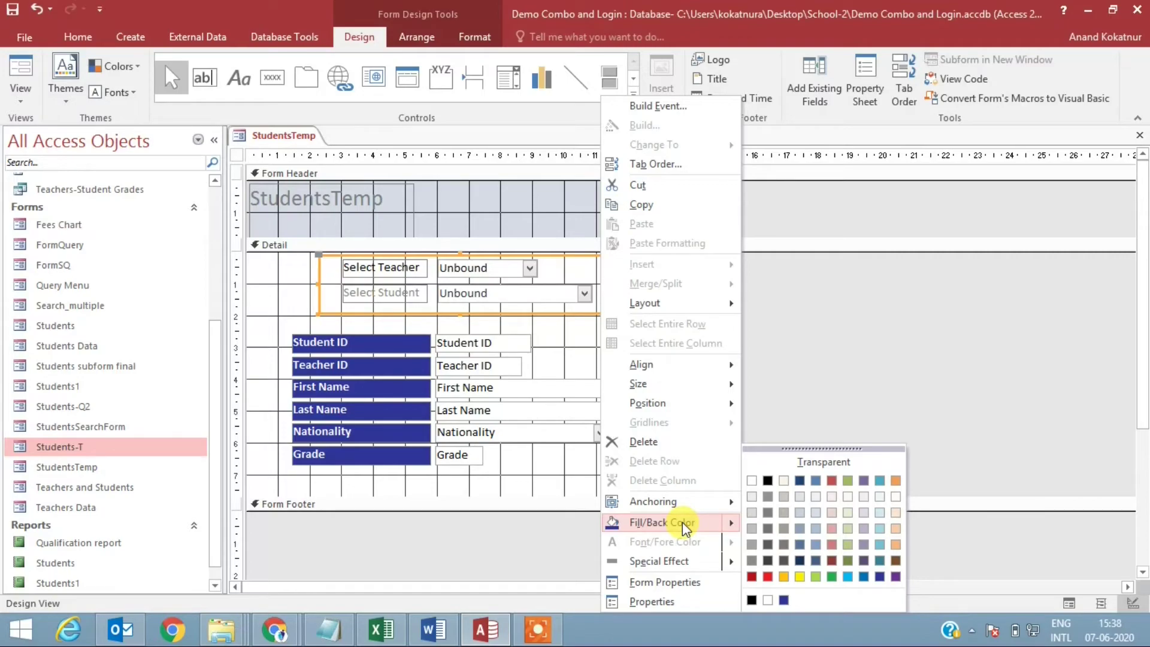
pyautogui.click(895, 576)
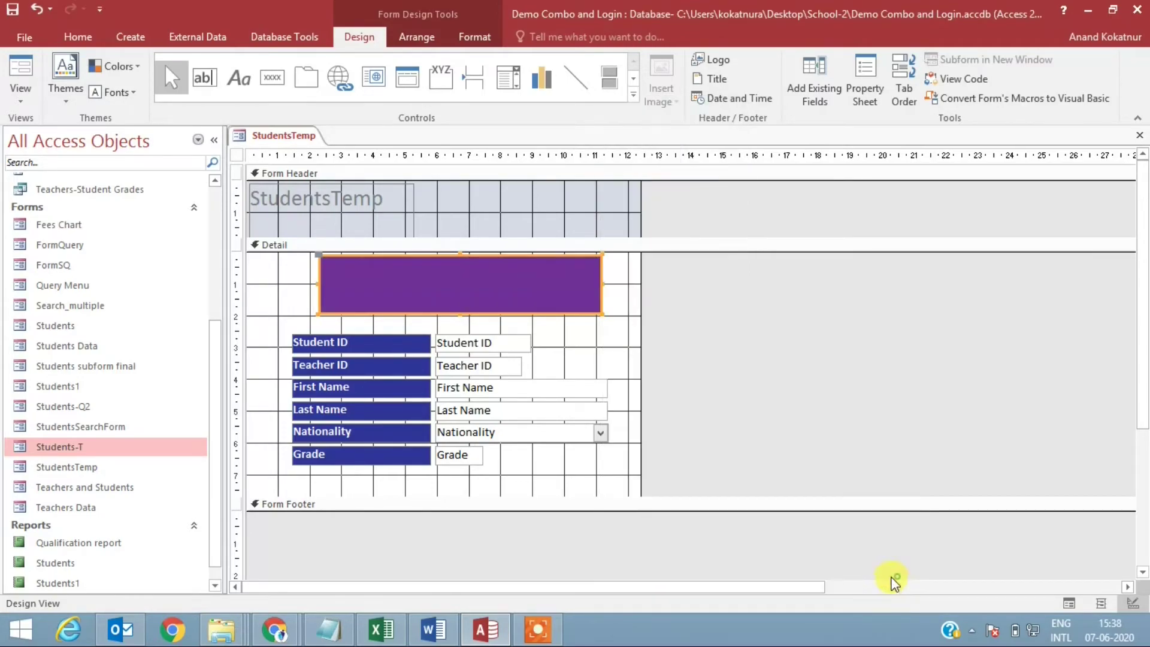
# Step: Send the purple rectangle to back, shift it right, and select both labels
pyautogui.rightClick(487, 310)
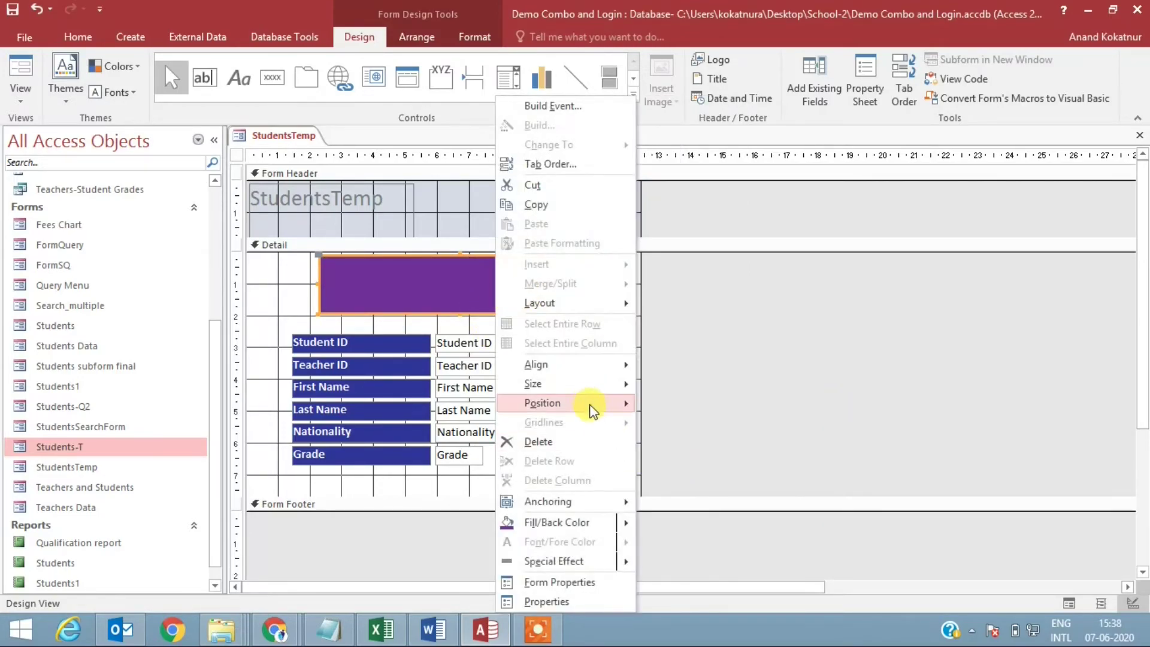
pyautogui.moveTo(620, 405)
pyautogui.click(683, 424)
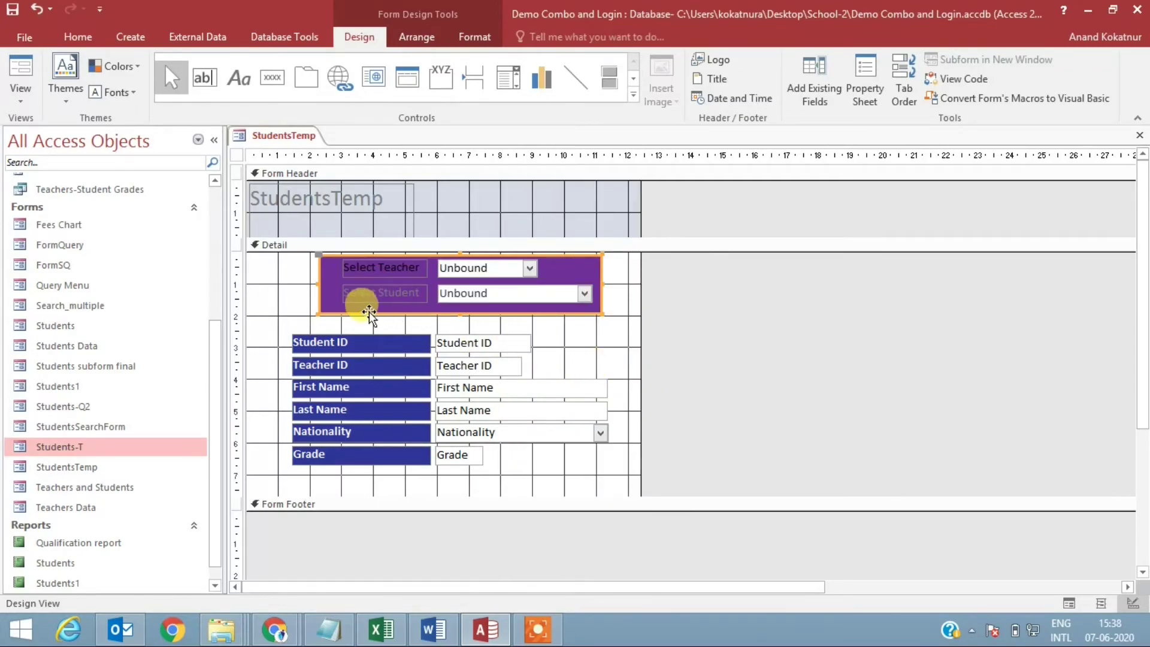
pyautogui.moveTo(417, 314); pyautogui.dragTo(551, 311)
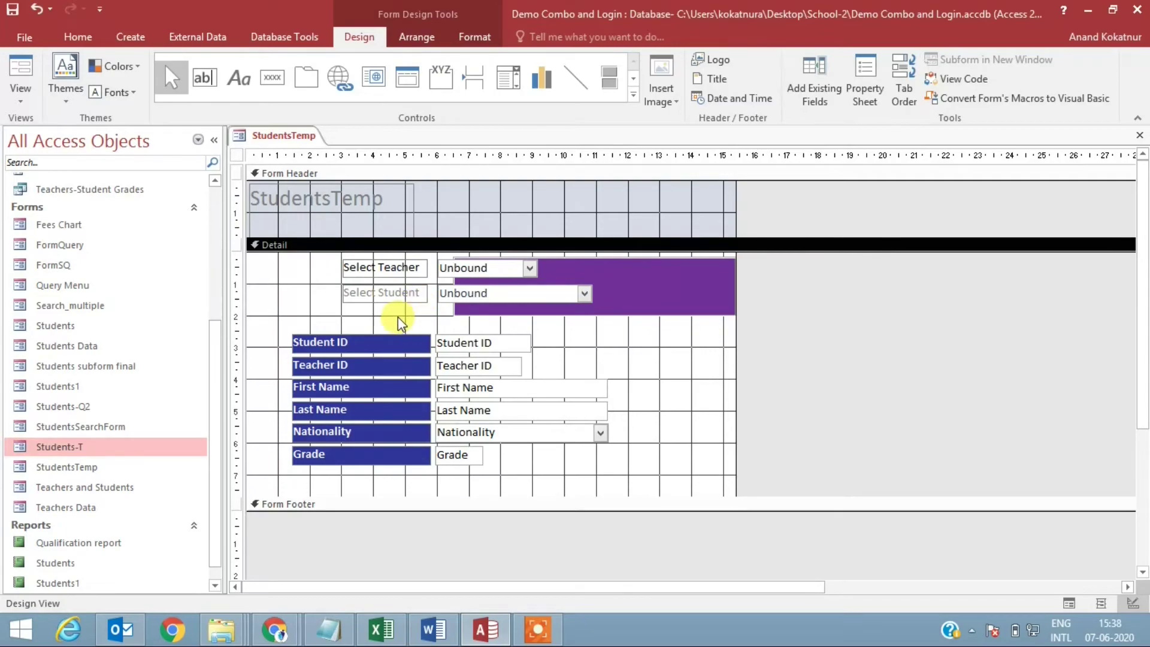
pyautogui.moveTo(396, 318); pyautogui.dragTo(366, 260)
# Step: Make the Select Teacher and Select Student label text white
pyautogui.click(77, 37)
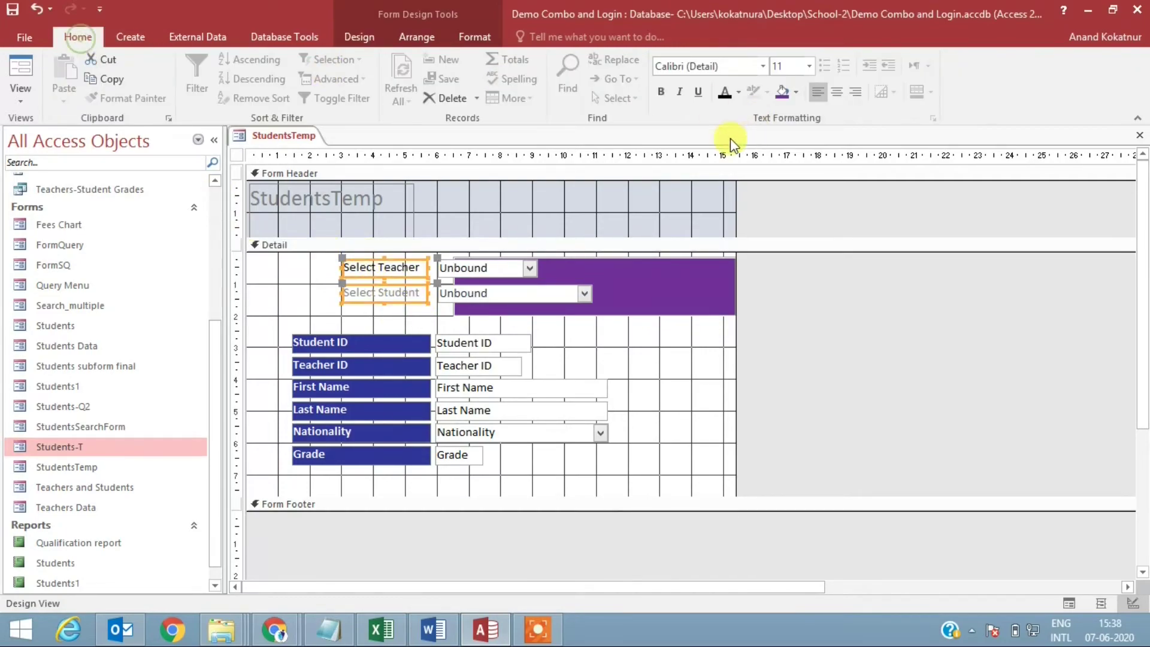
pyautogui.click(739, 93)
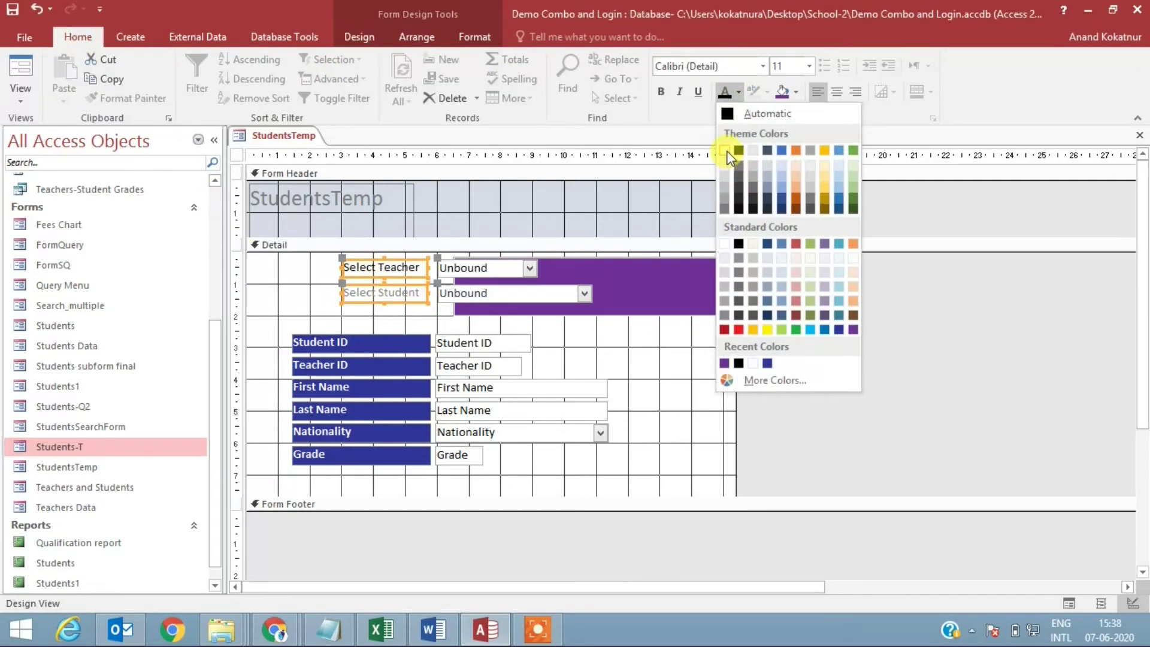
pyautogui.click(726, 150)
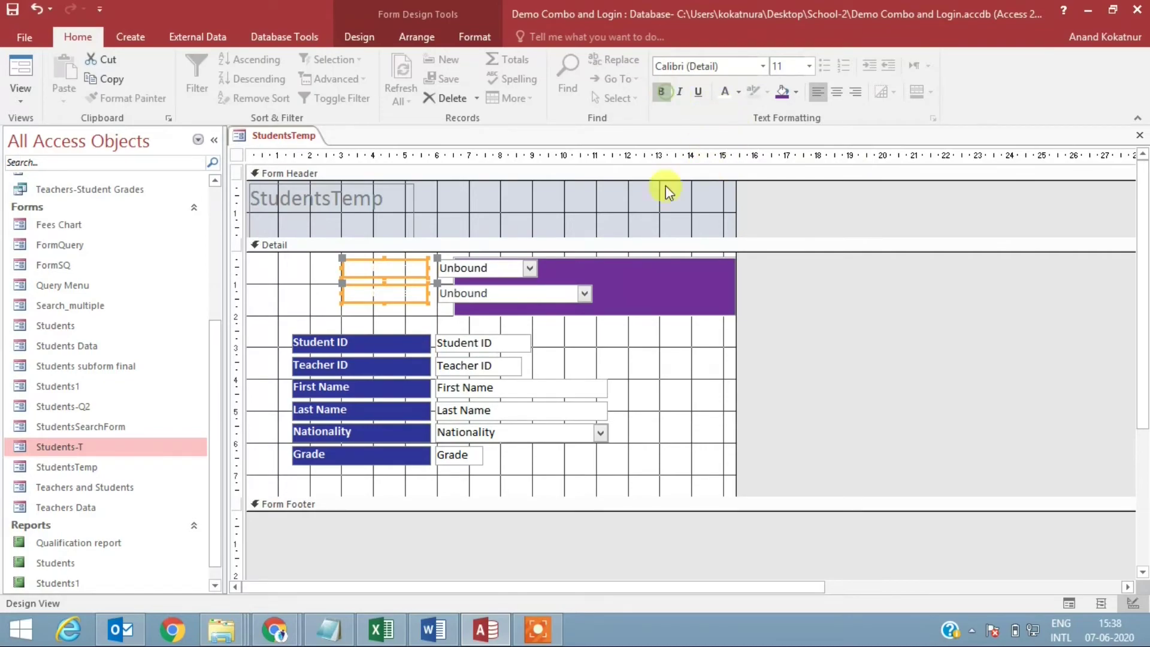
# Step: Move and widen the purple rectangle left so it sits behind the labels
pyautogui.moveTo(678, 285); pyautogui.dragTo(608, 280)
pyautogui.click(666, 314)
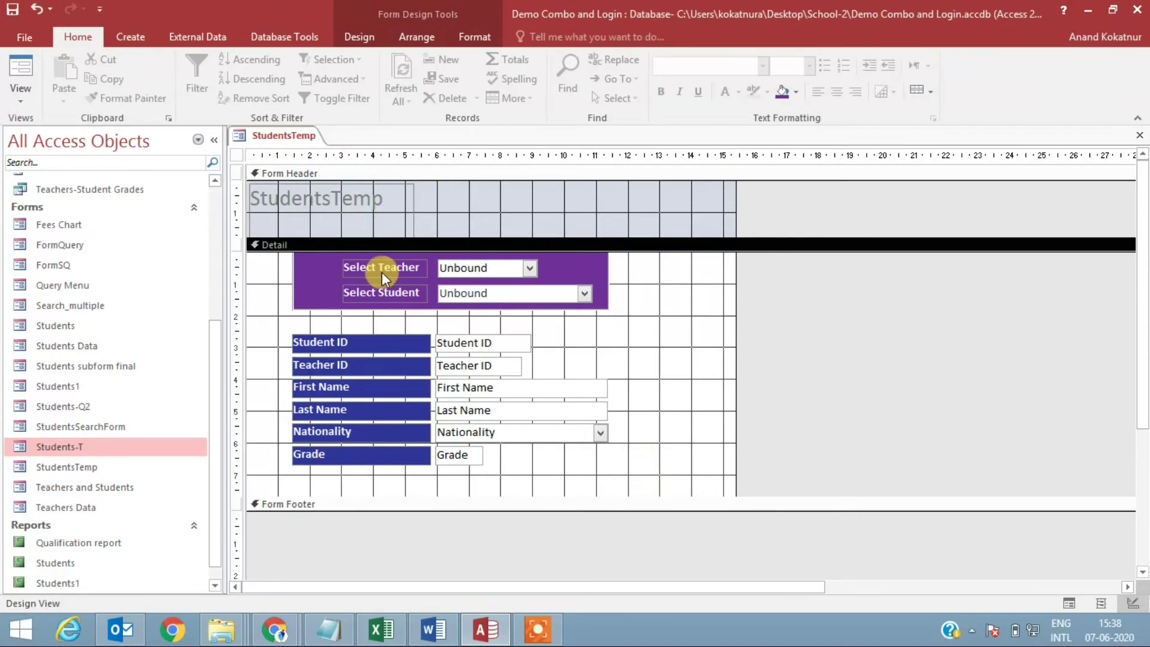
pyautogui.click(309, 296)
pyautogui.moveTo(294, 278); pyautogui.dragTo(278, 275)
# Step: Draw a rectangle around the six student detail fields
pyautogui.click(128, 38)
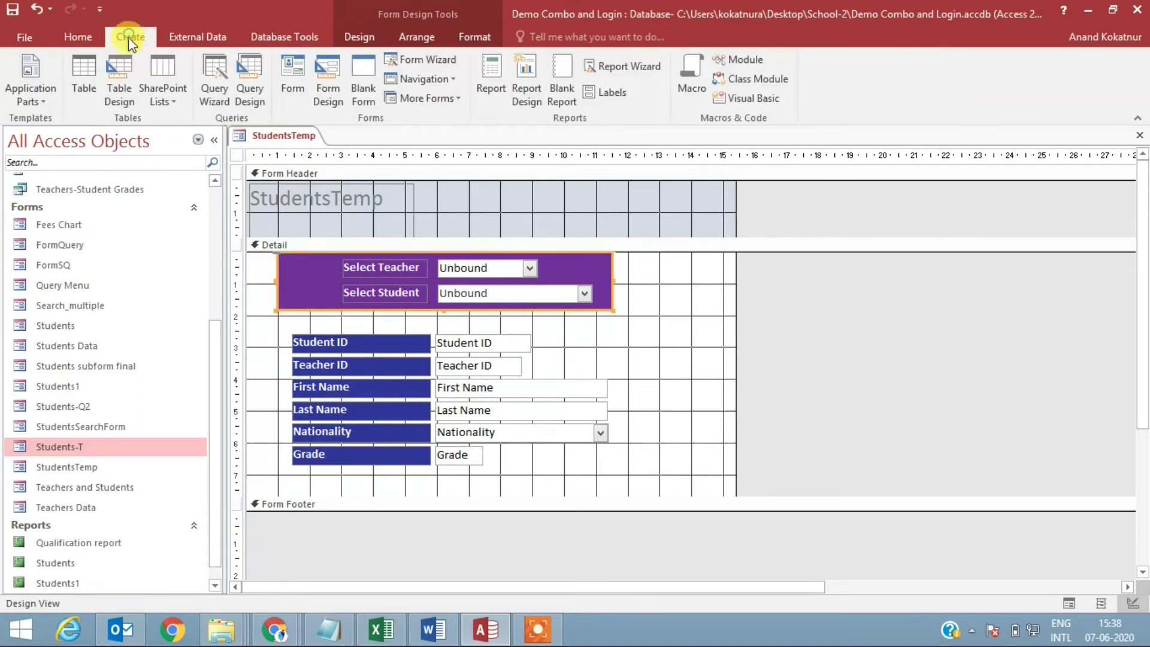
pyautogui.click(352, 39)
pyautogui.click(633, 100)
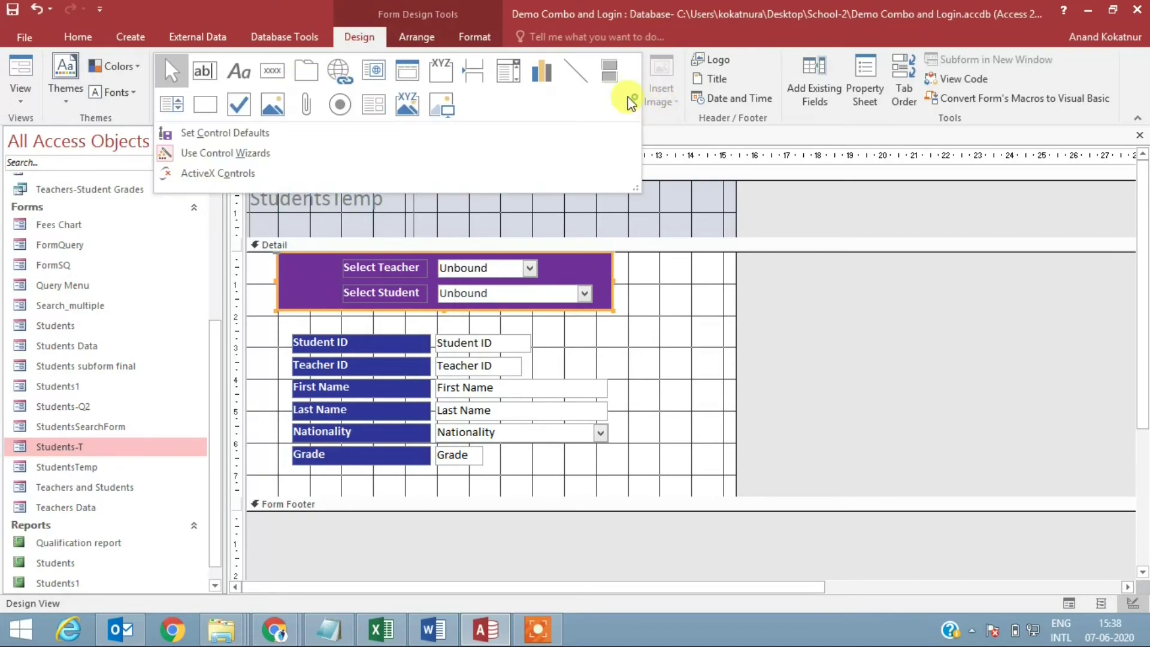
pyautogui.click(205, 105)
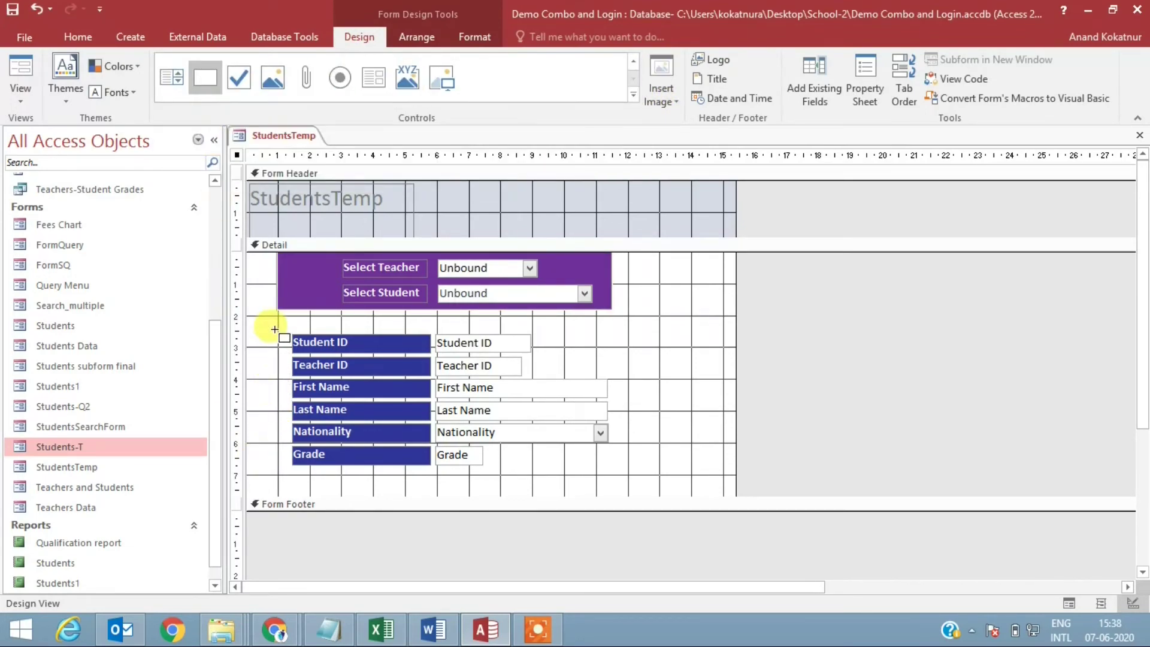
pyautogui.moveTo(278, 308); pyautogui.dragTo(628, 491)
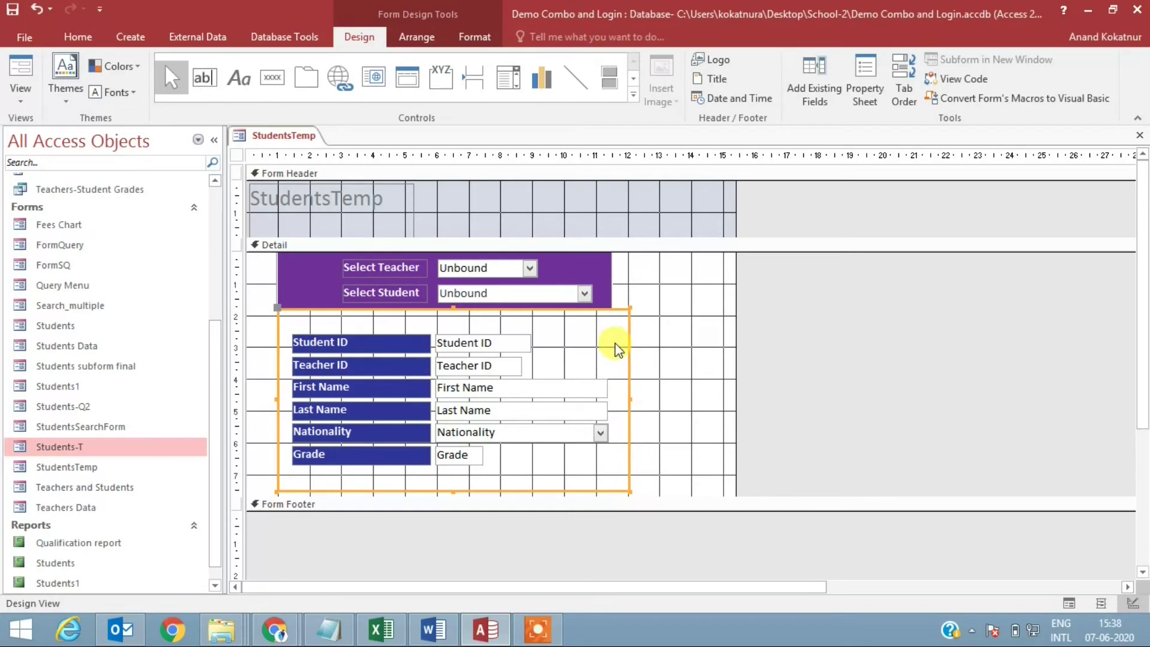
# Step: Give the new rectangle a 2 pt border width and a purple border colour
pyautogui.rightClick(630, 335)
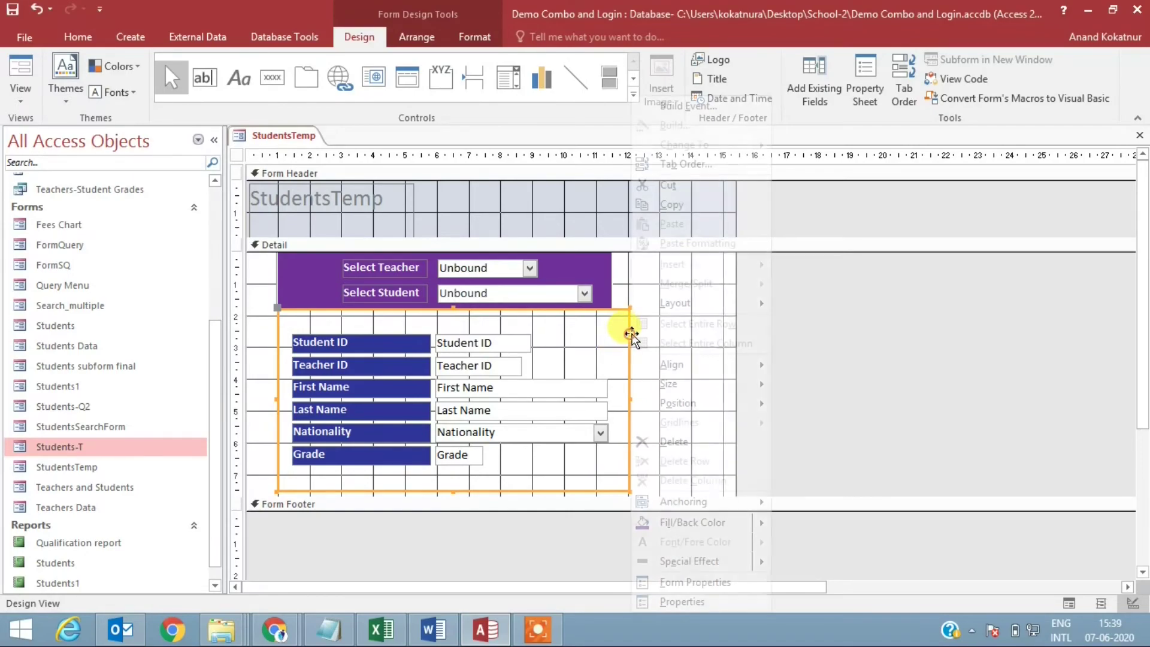
pyautogui.click(689, 601)
pyautogui.click(1074, 211)
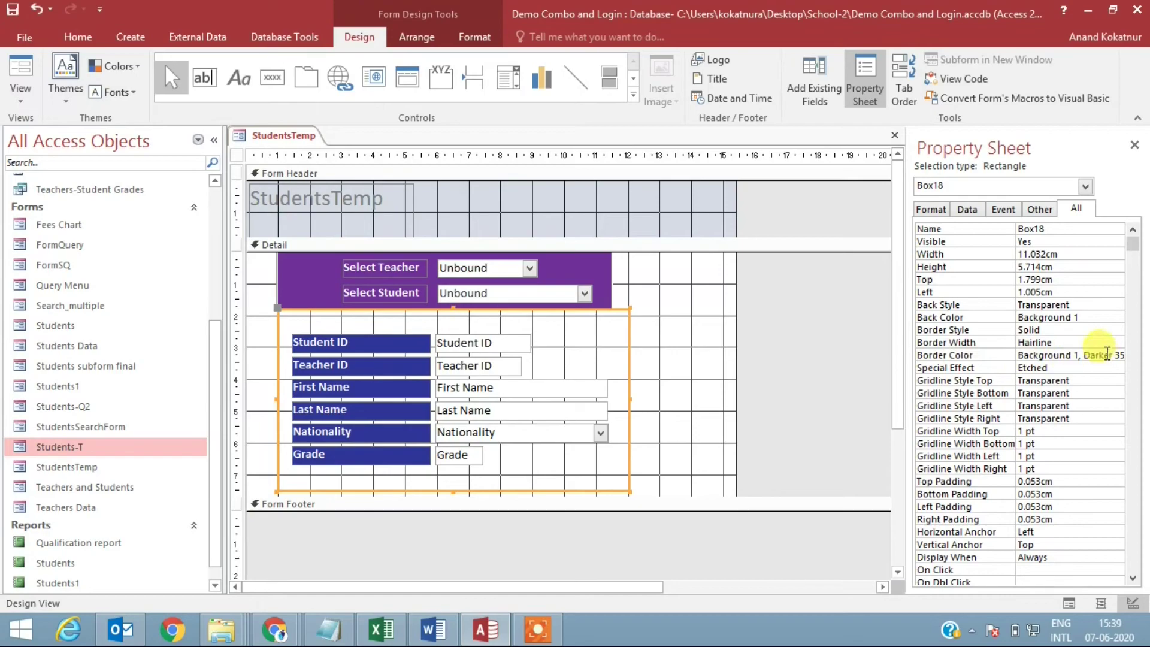
pyautogui.click(1102, 343)
pyautogui.click(1118, 345)
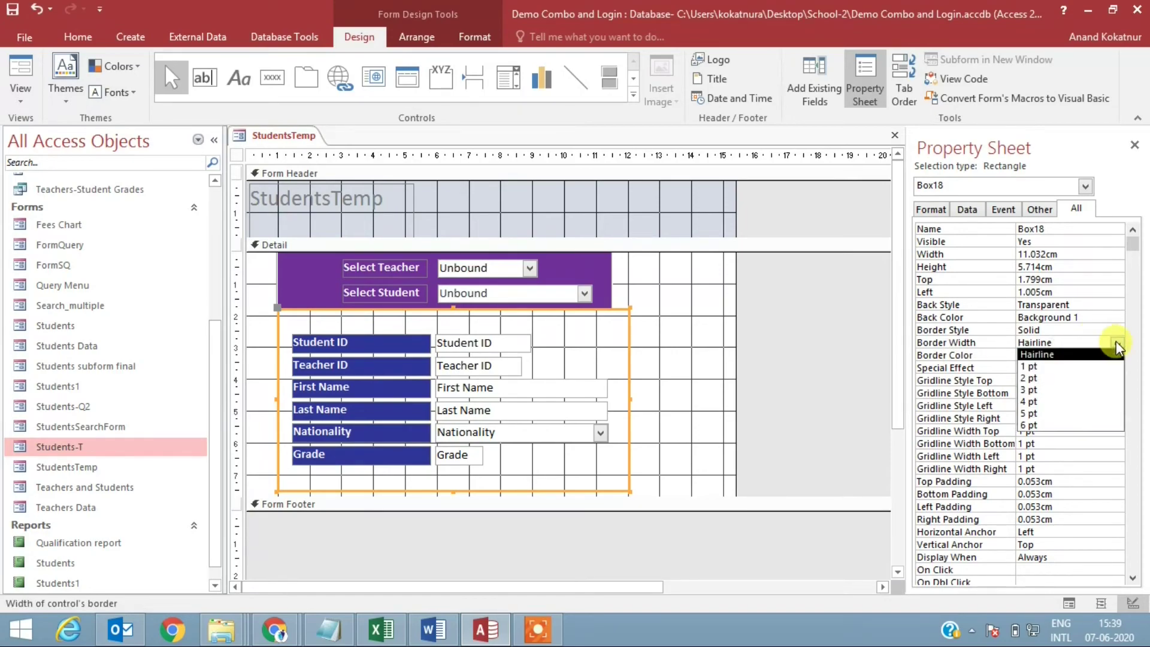
pyautogui.click(1075, 377)
pyautogui.click(1101, 354)
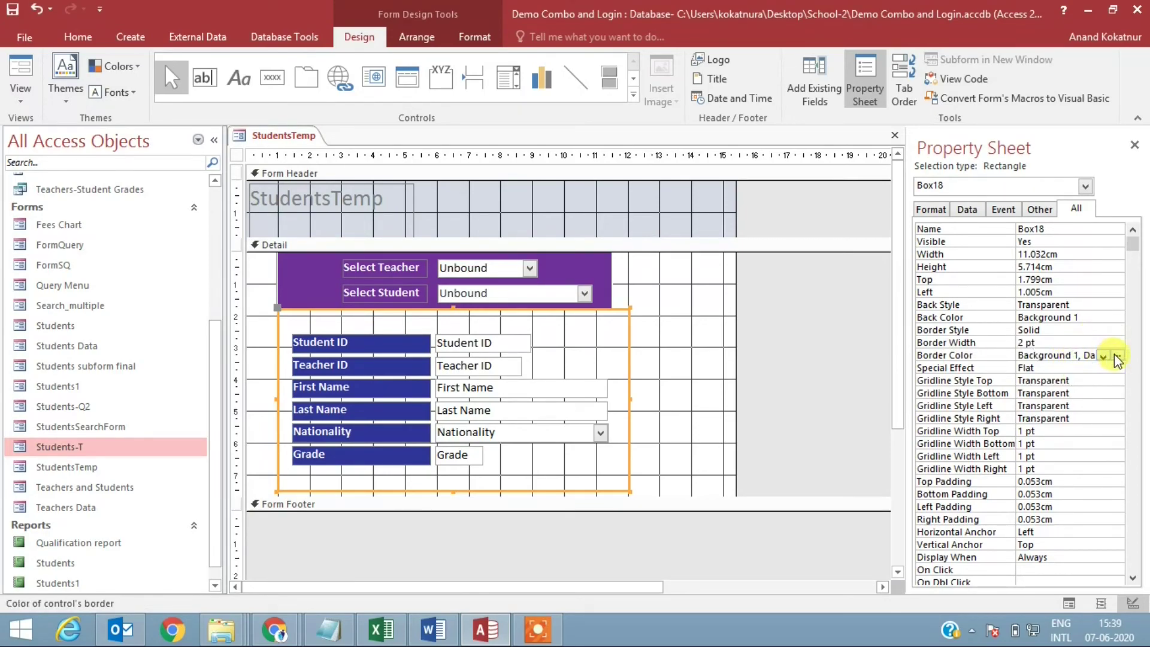
pyautogui.click(1117, 355)
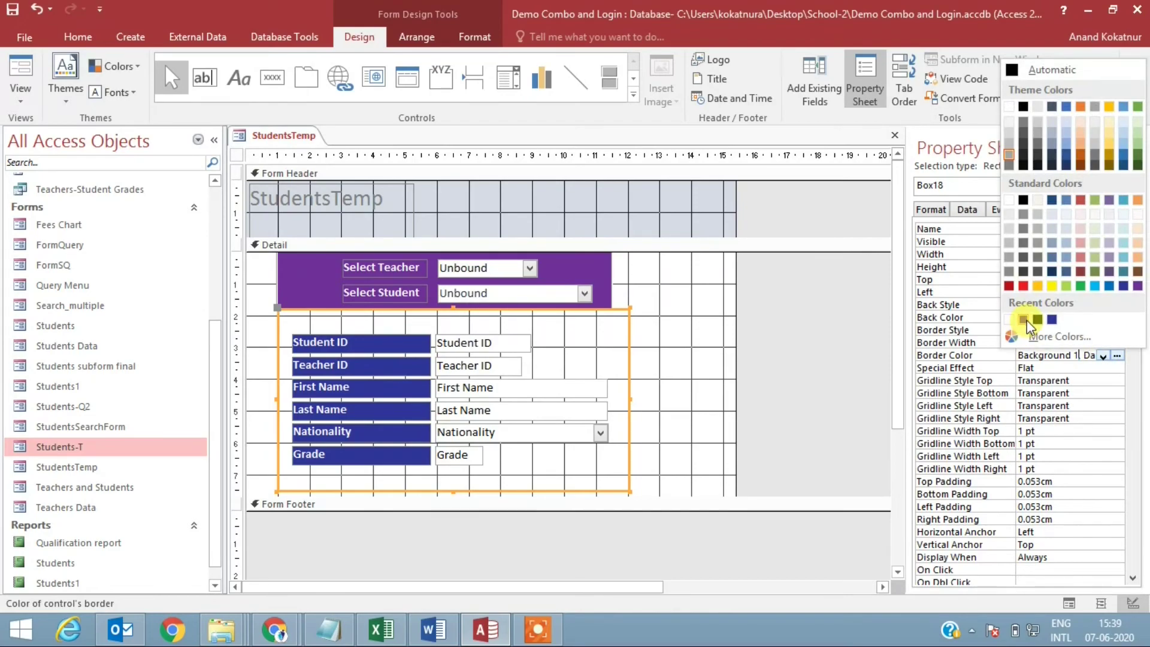
pyautogui.click(1024, 321)
pyautogui.click(711, 383)
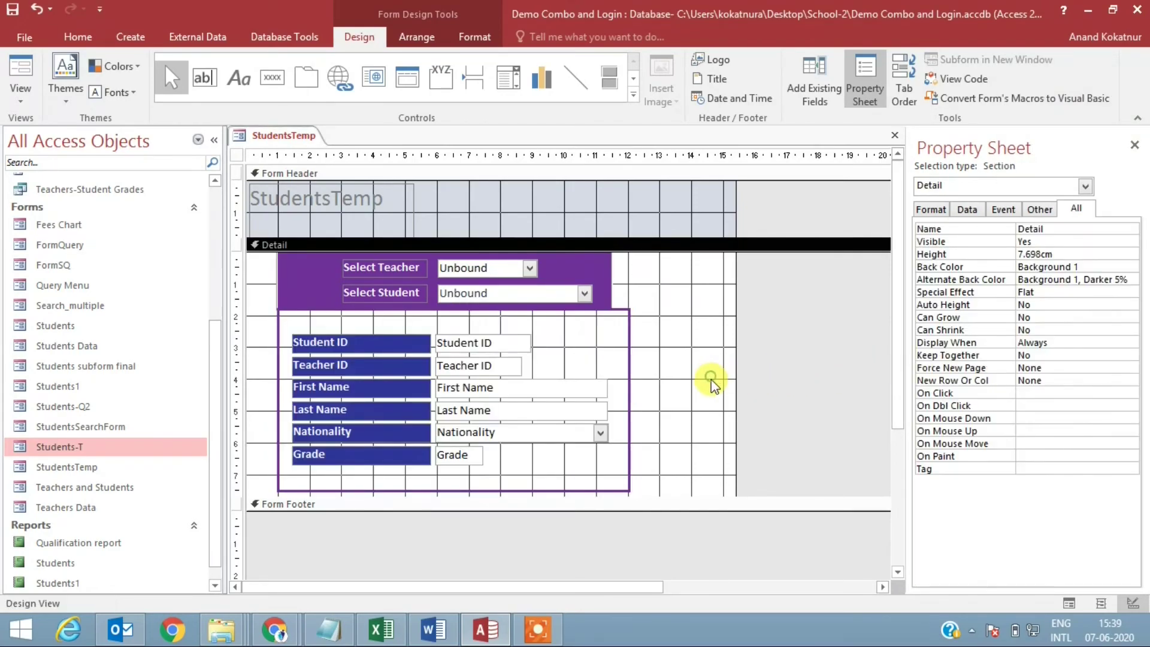
# Step: Widen the purple box above to the right to match the fields frame
pyautogui.click(611, 283)
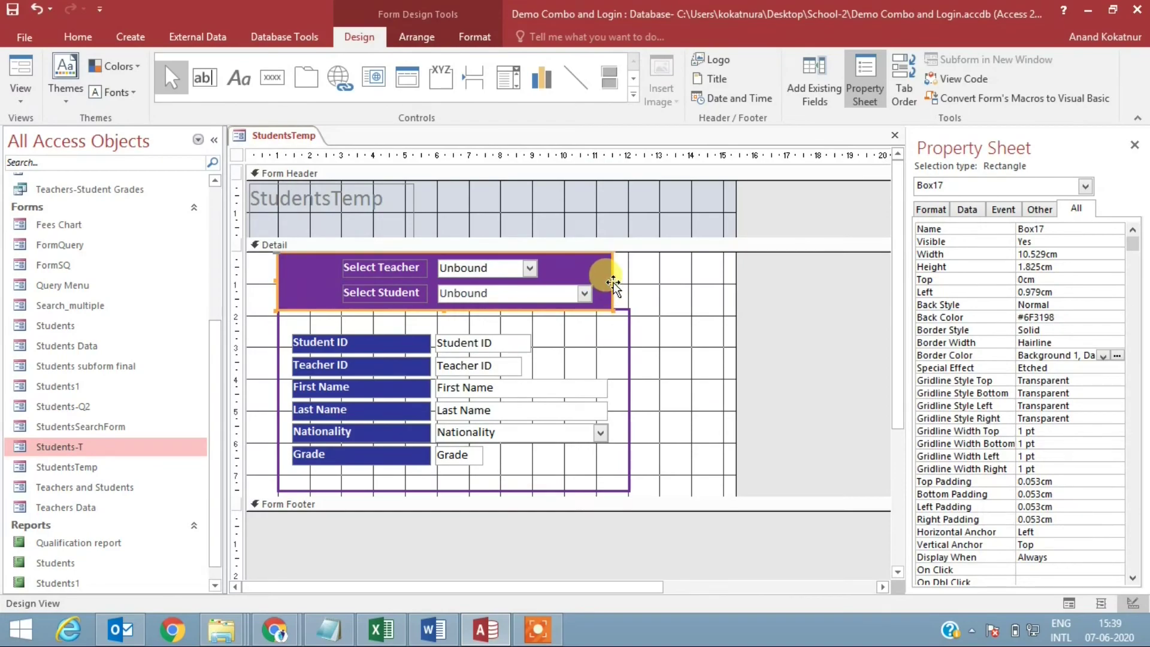
pyautogui.moveTo(612, 281); pyautogui.dragTo(627, 281)
pyautogui.click(677, 346)
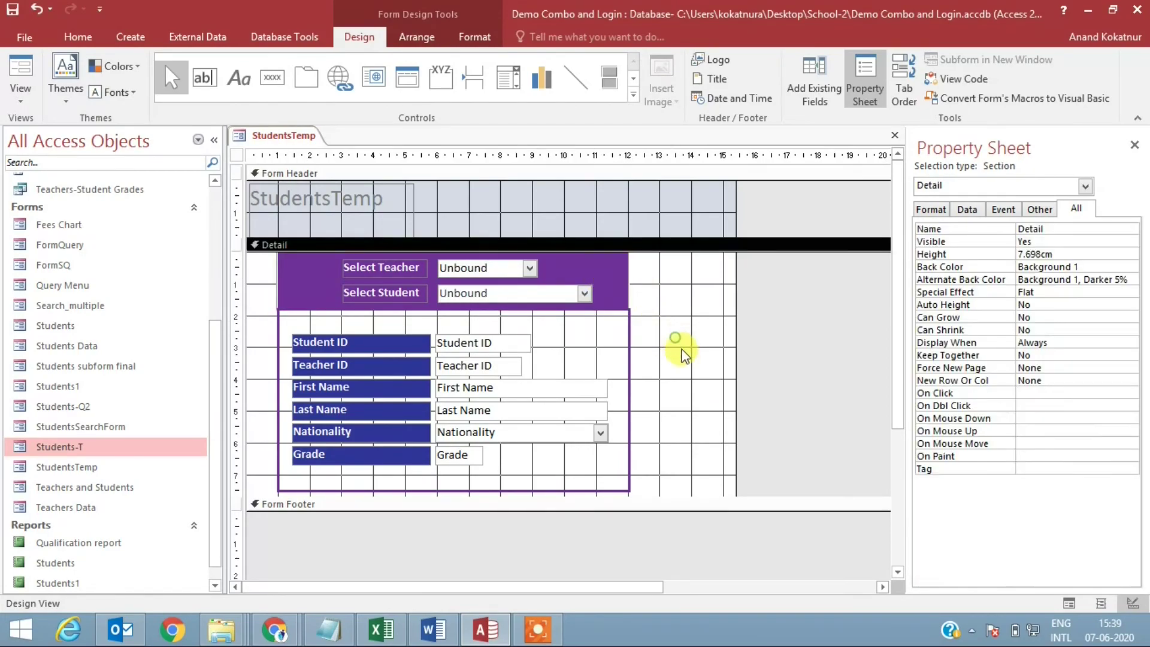
# Step: Open StudentsTemp in Form View, pick teacher 100, and load student John's details
pyautogui.rightClick(288, 142)
pyautogui.click(329, 206)
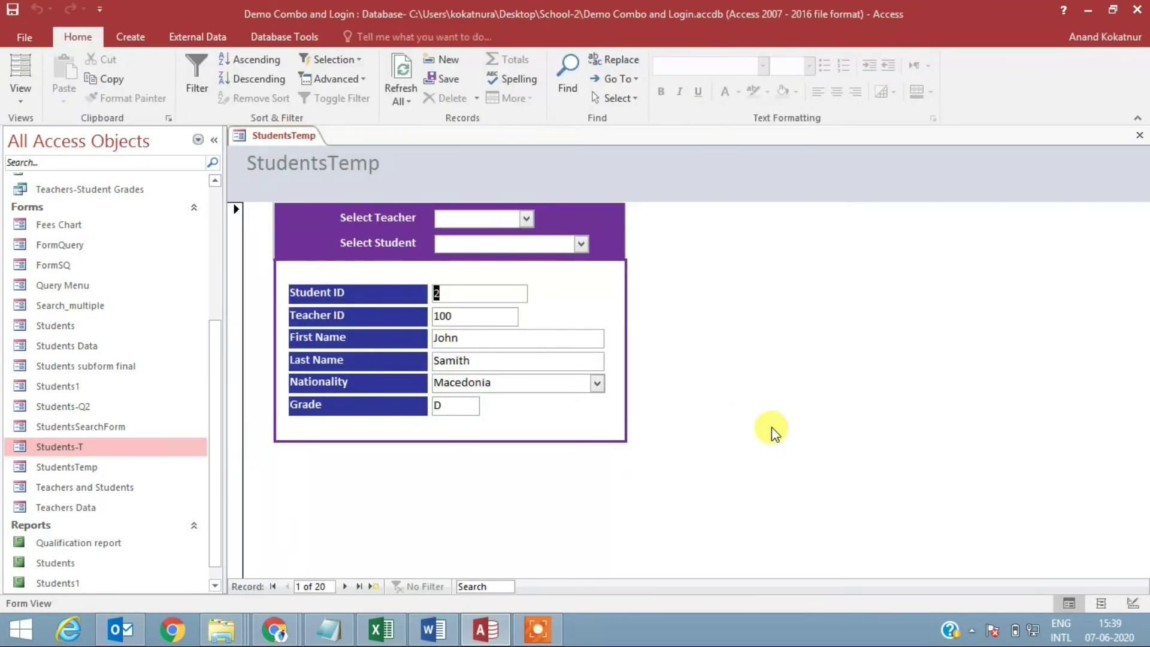
pyautogui.click(527, 218)
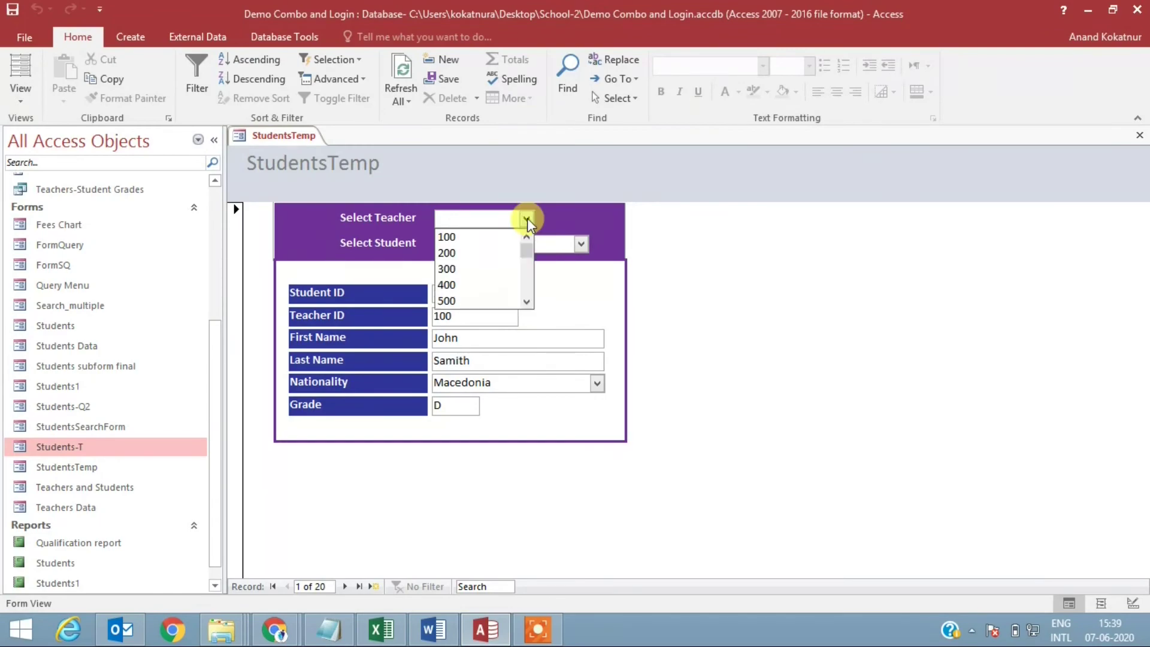
pyautogui.click(483, 240)
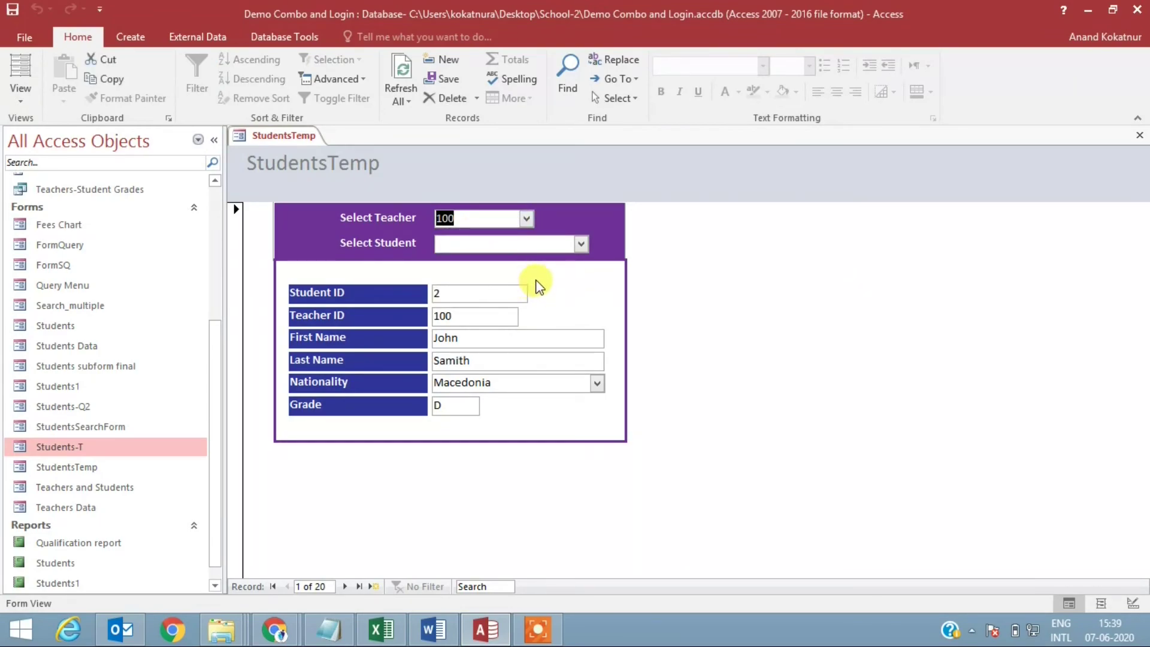
pyautogui.click(580, 243)
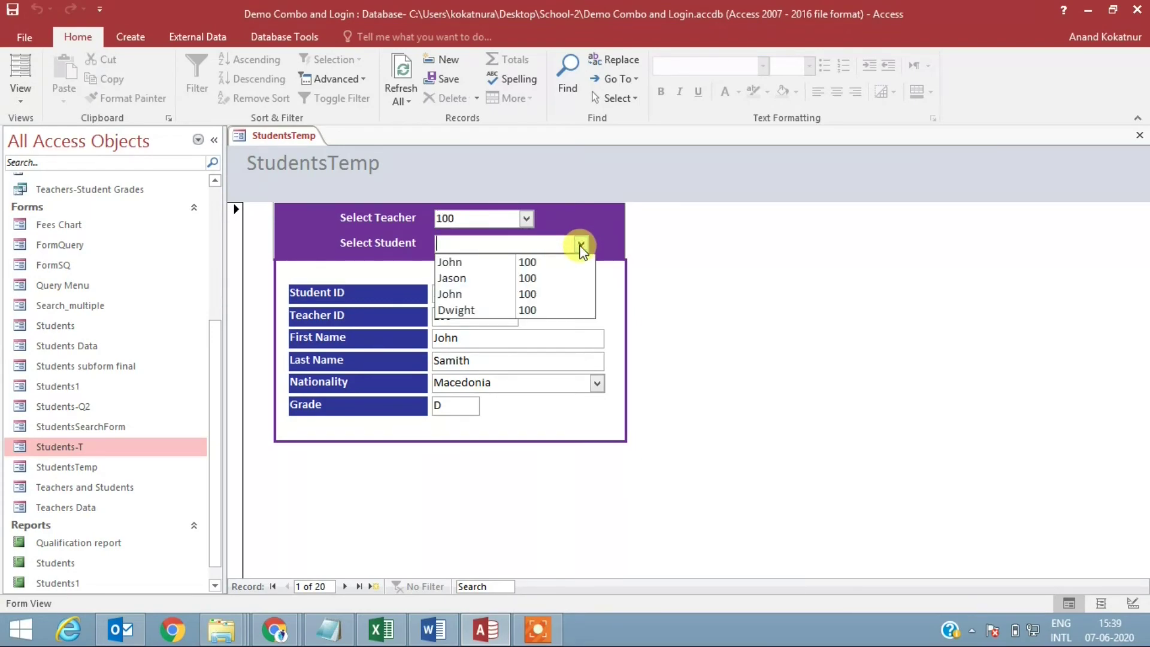
pyautogui.click(497, 266)
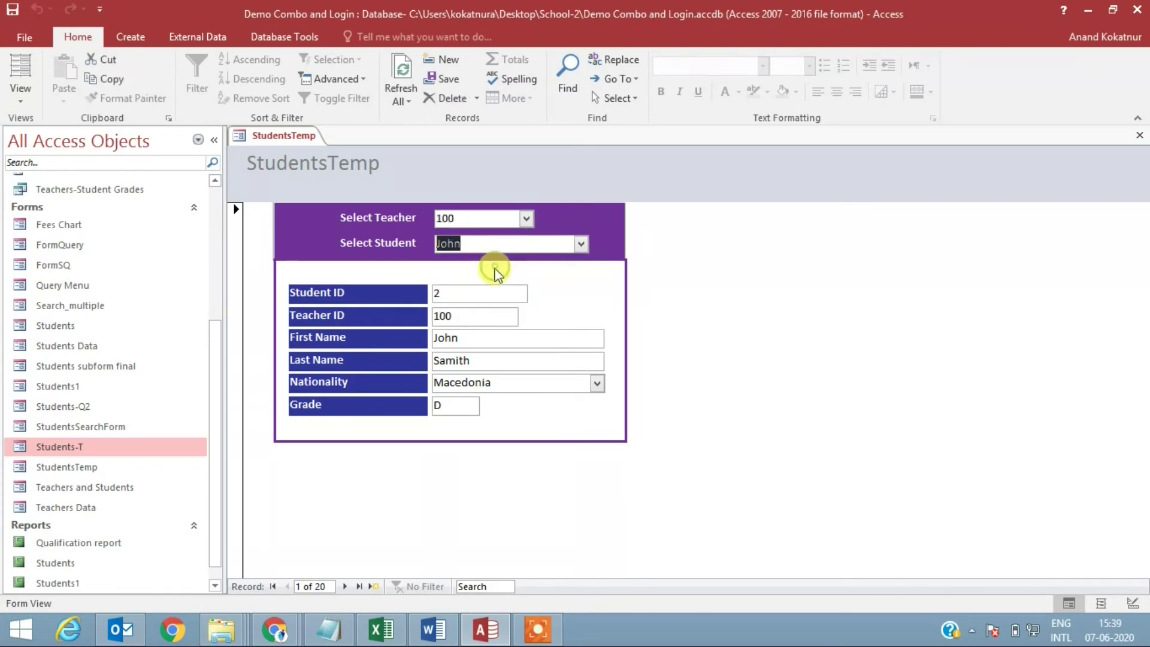